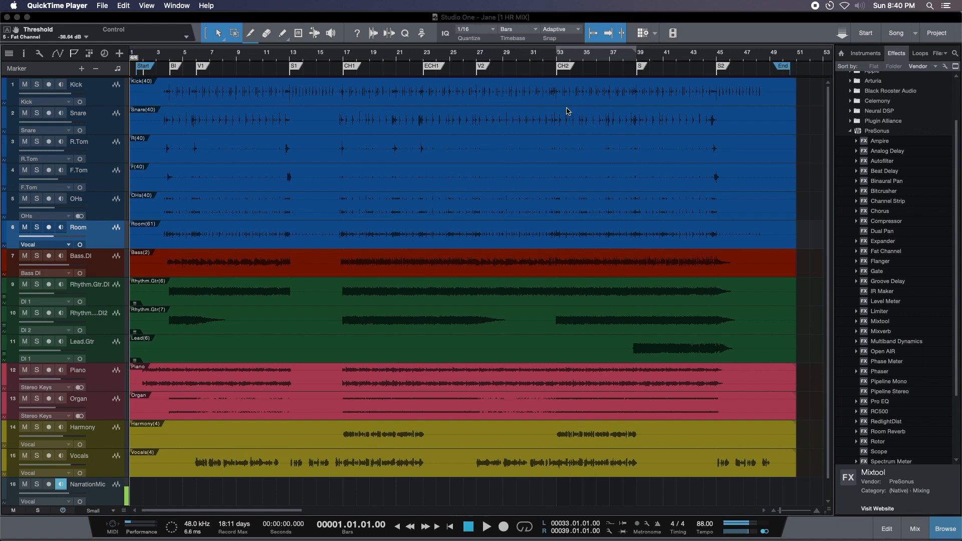
Show the mixer and move the BricastiClose and BricastiFar channels directly after the Room channel.
click(447, 20)
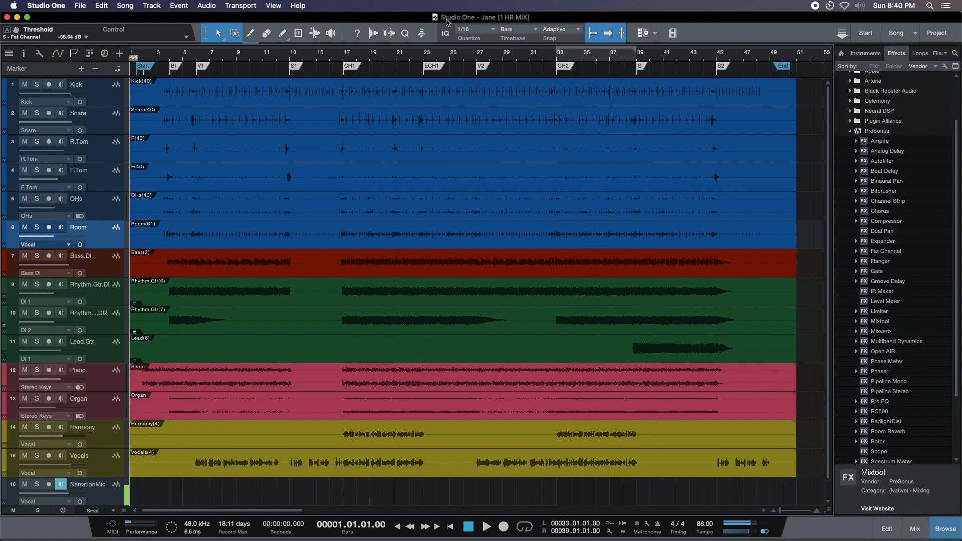
key(F3)
drag(378, 512, 550, 401)
click(529, 353)
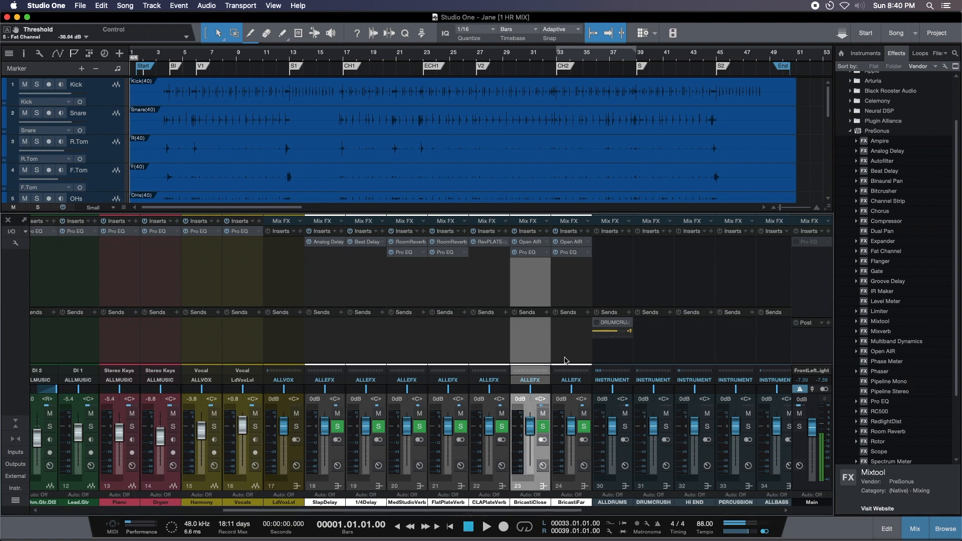
shift+click(565, 360)
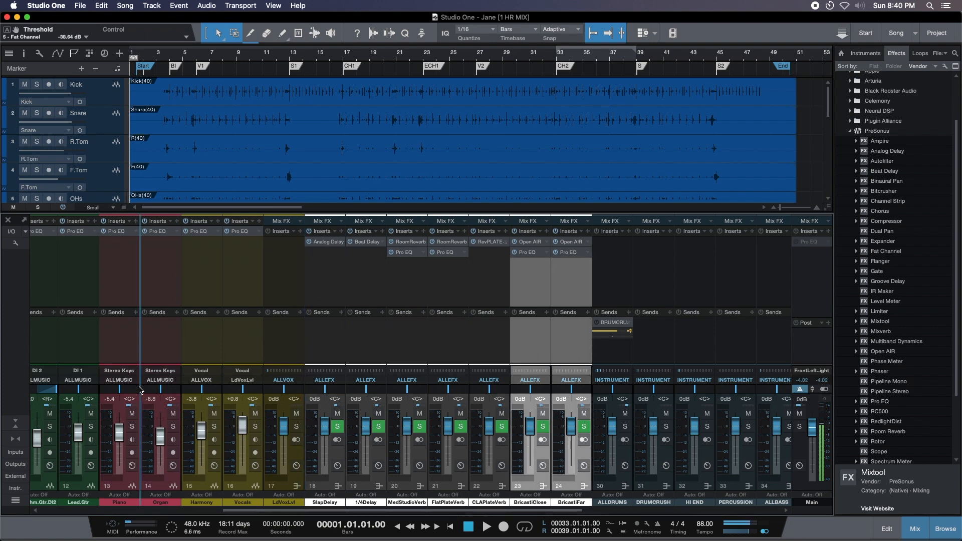
drag(27, 385, 160, 381)
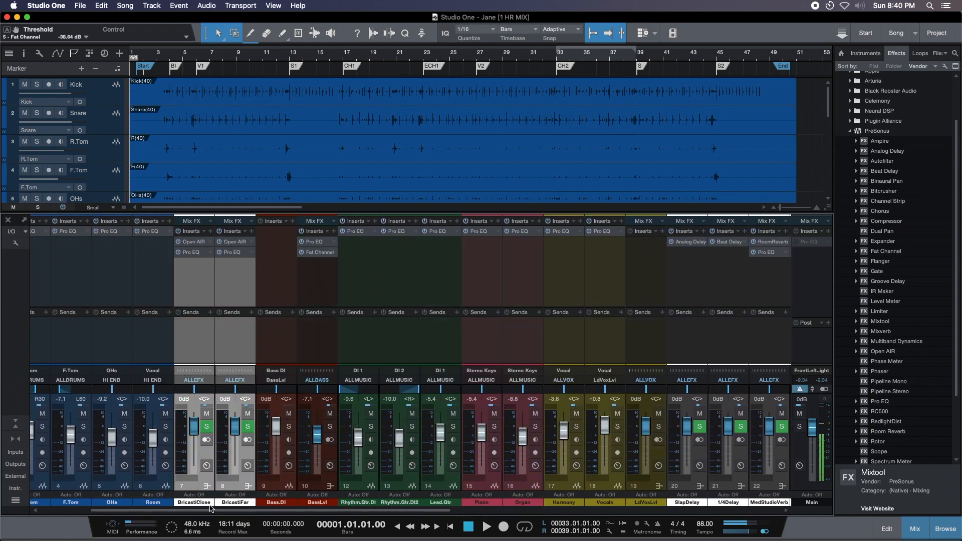
drag(211, 513, 161, 513)
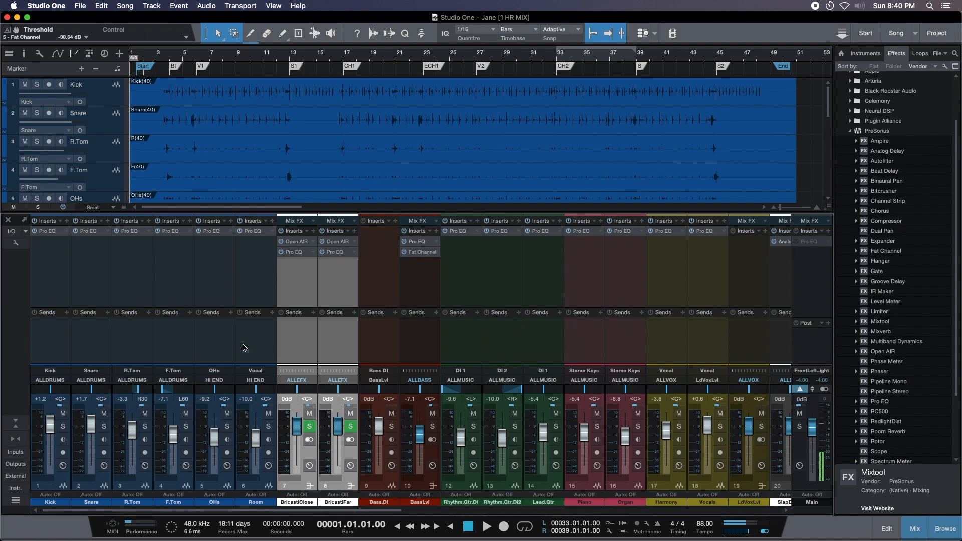
Examine the Open AIR reverb on BricastiClose and the Pro EQ on the Room channel.
click(301, 350)
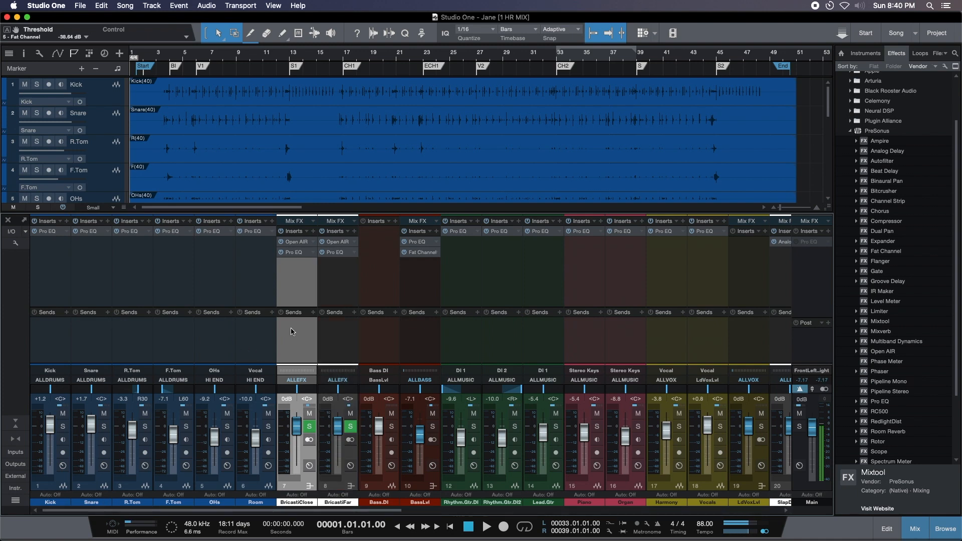
click(299, 242)
drag(342, 178, 416, 199)
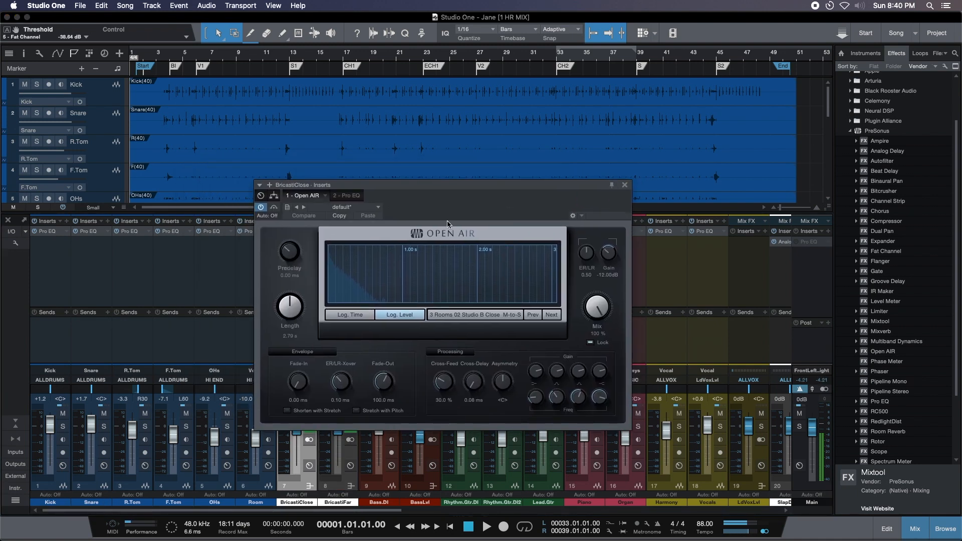
drag(456, 220, 678, 204)
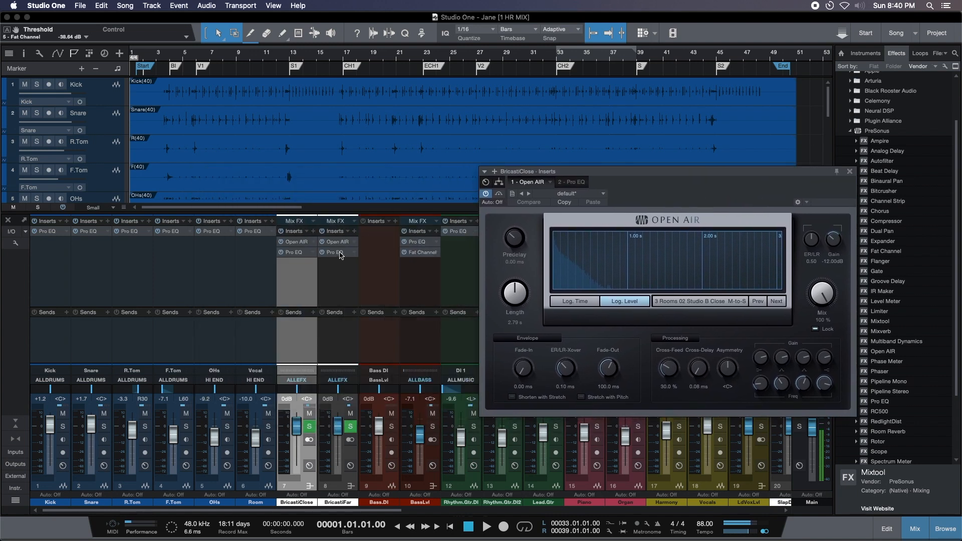
click(268, 338)
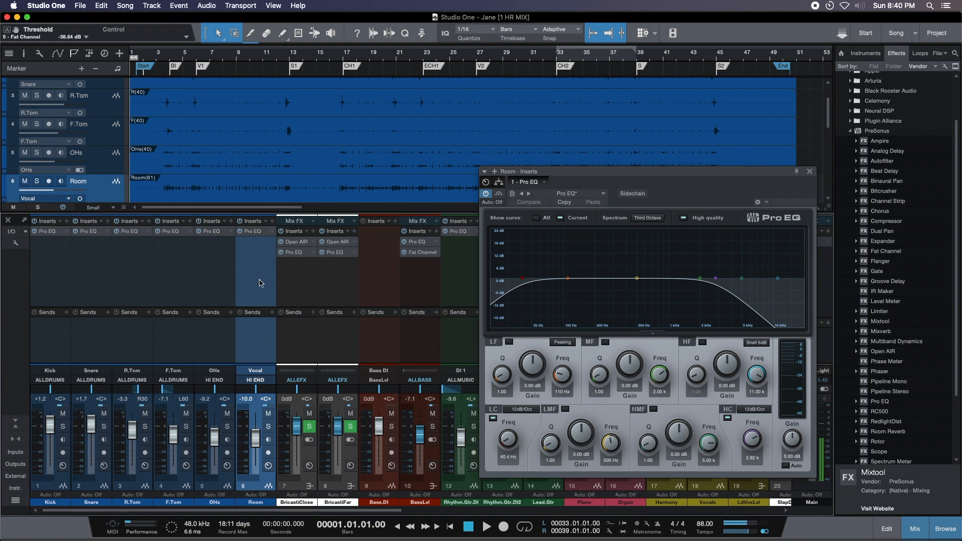
drag(655, 176, 610, 157)
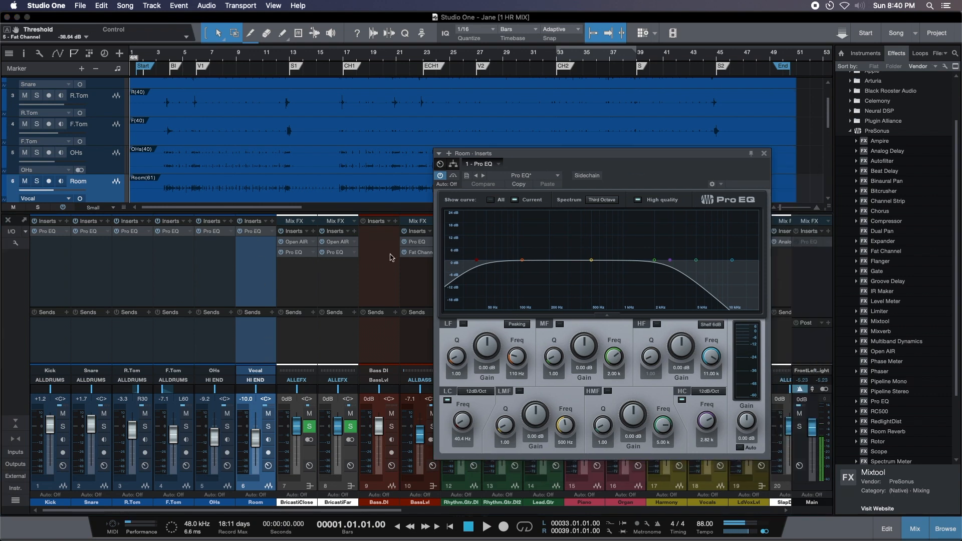
Compare the Open AIR impulse responses loaded on the BricastiClose and BricastiFar channels.
click(308, 242)
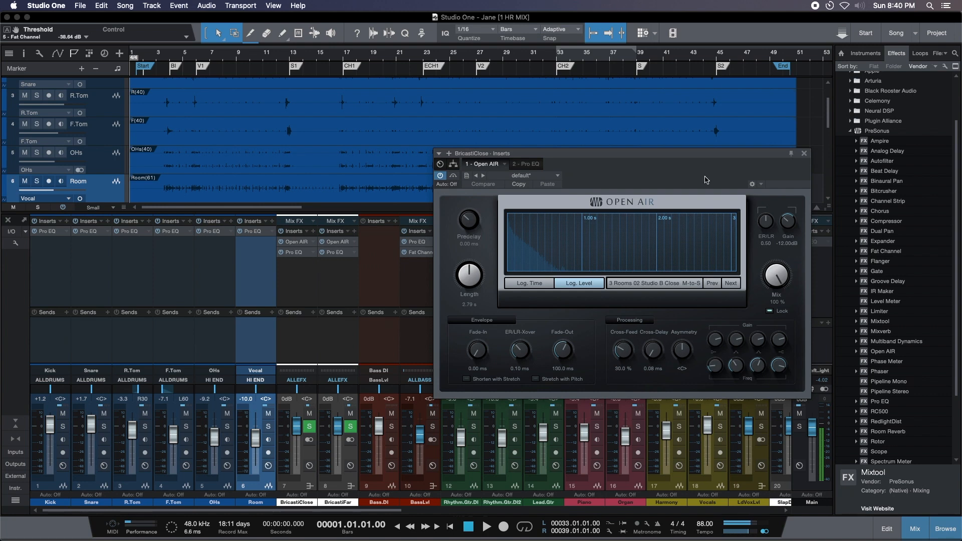
drag(649, 177, 578, 179)
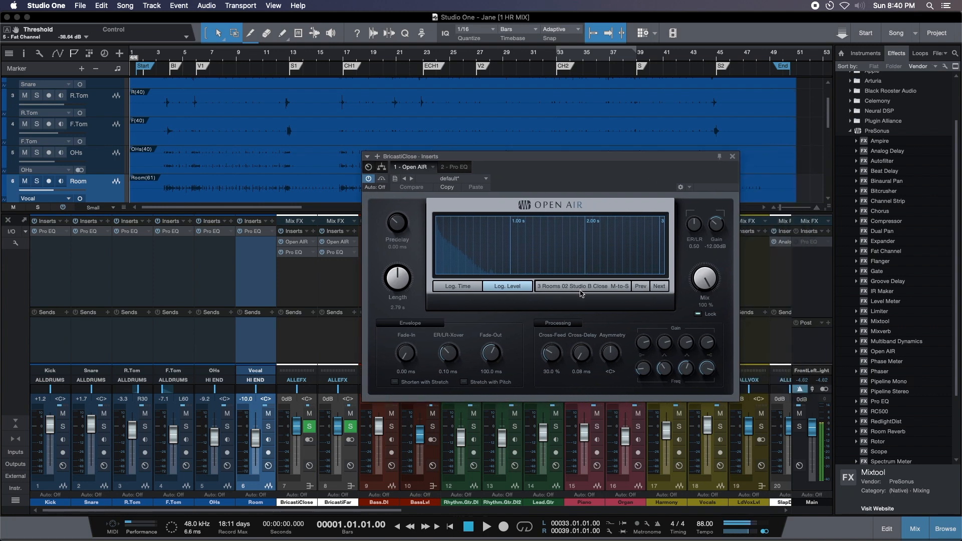
click(341, 244)
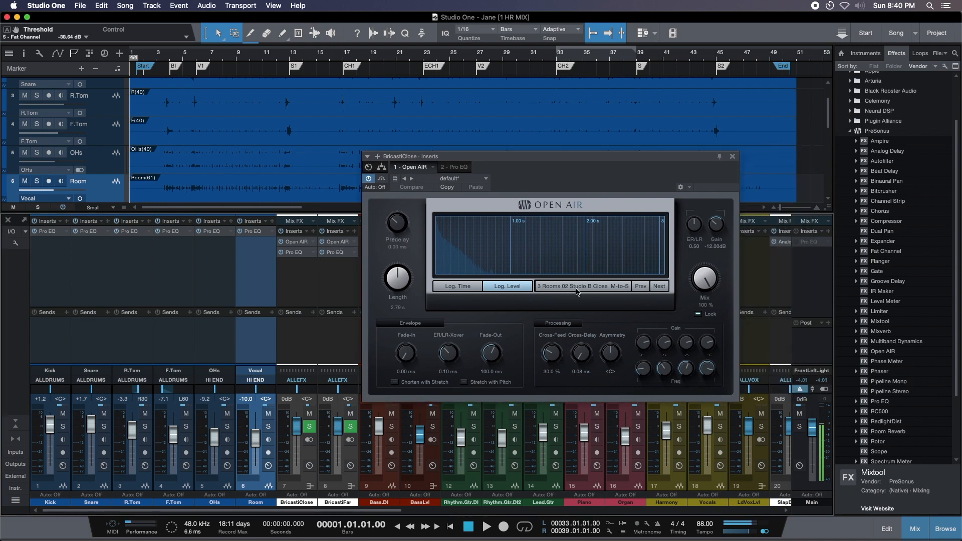
click(733, 157)
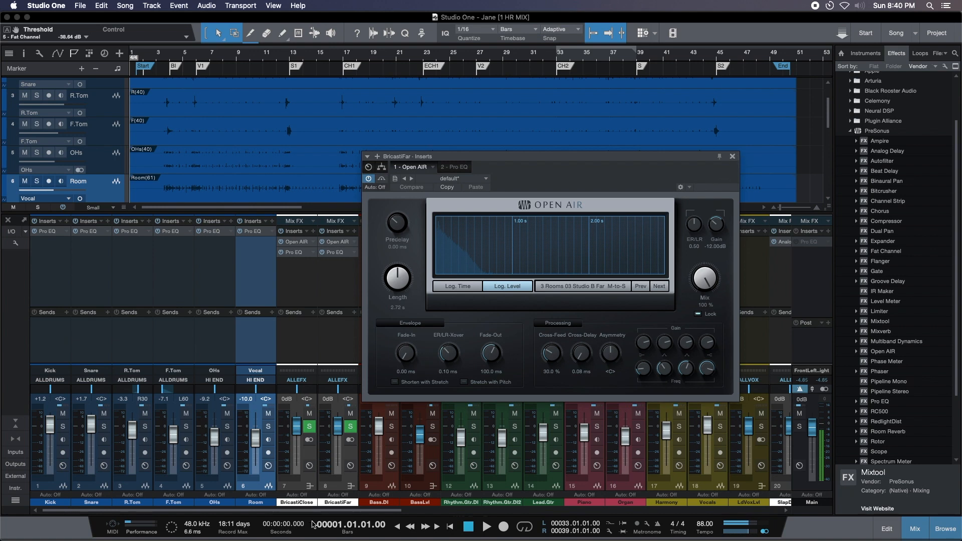
Remove the INSTRUMENT, ACAPELLA and TRIM channels from the mixer.
drag(314, 513, 685, 510)
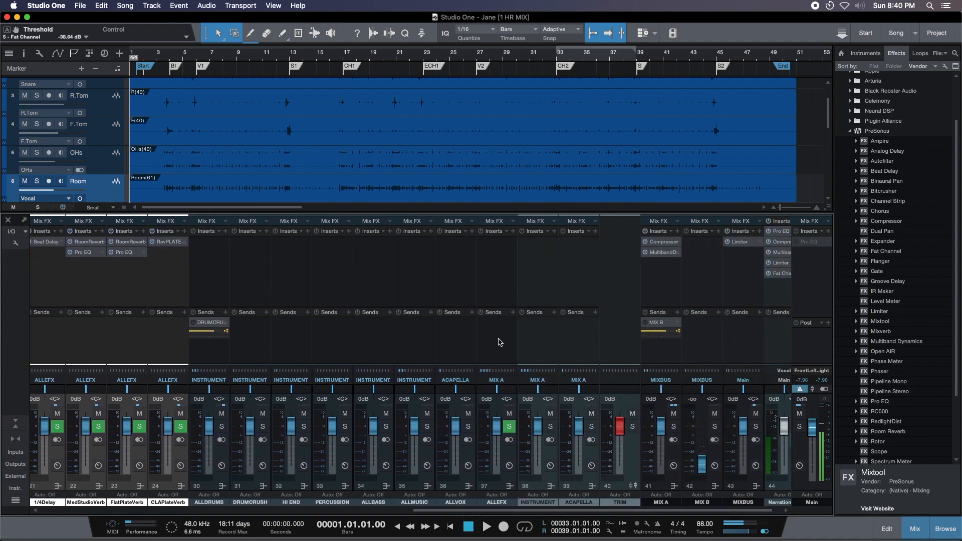
click(544, 356)
shift+click(625, 339)
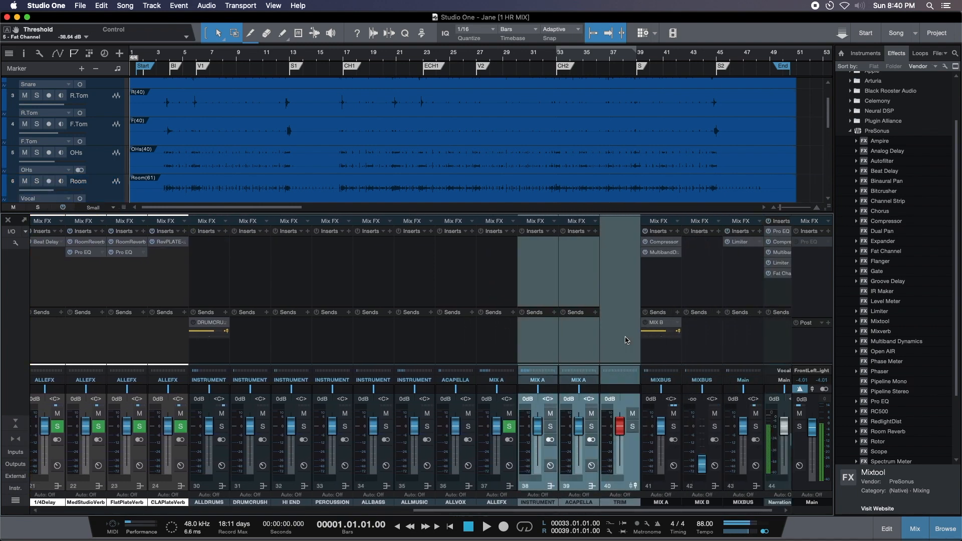
right_click(545, 356)
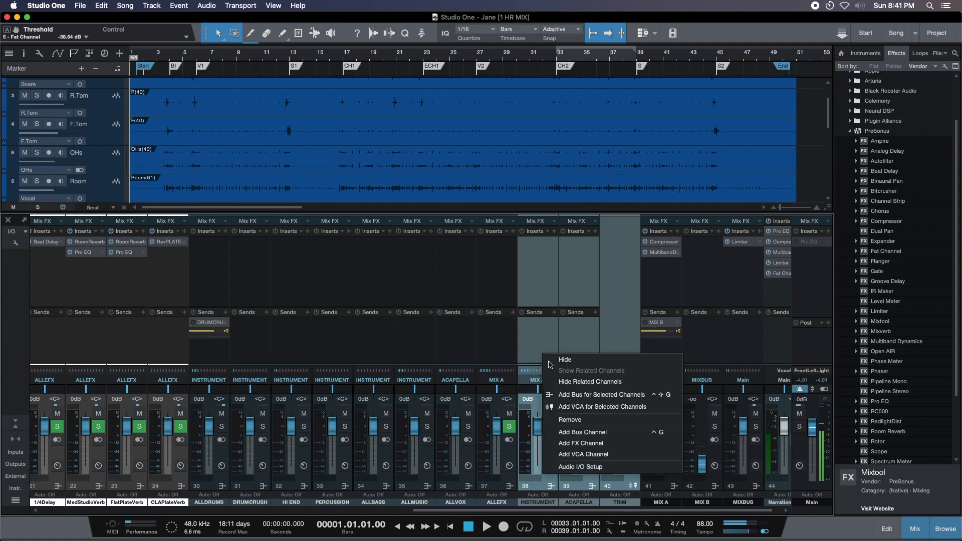
click(585, 357)
Route the outputs of all bus channels from ALLDRUMS through ALLEFX to MIX A.
click(593, 346)
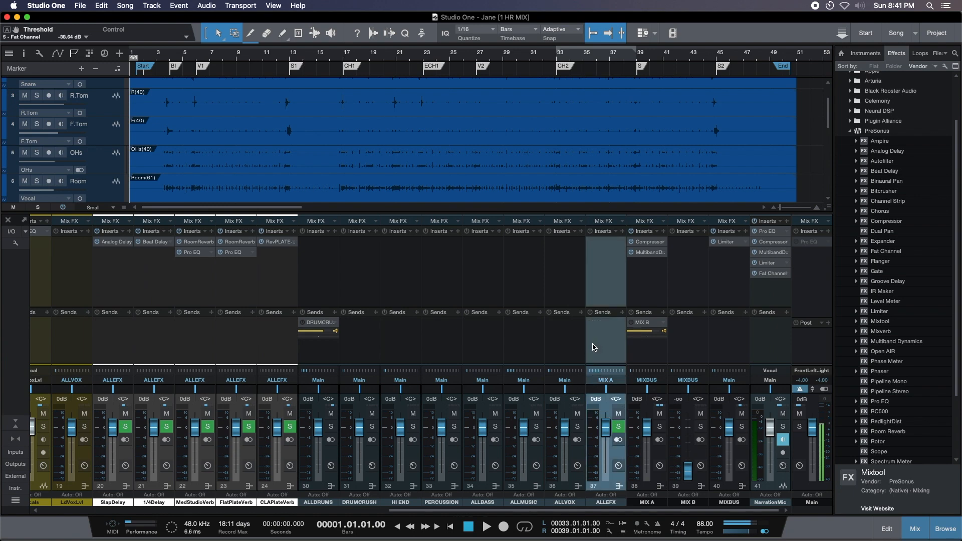
shift+click(321, 354)
click(323, 381)
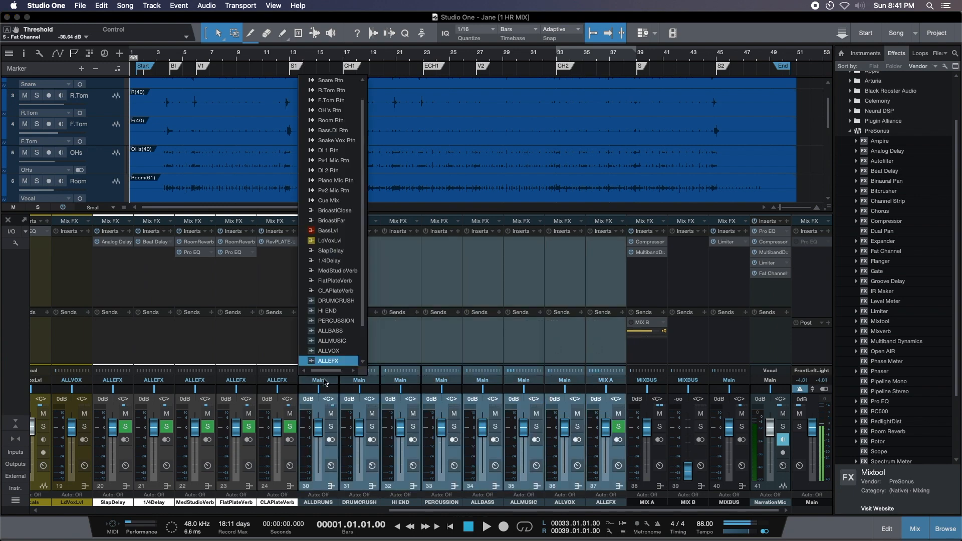
click(331, 336)
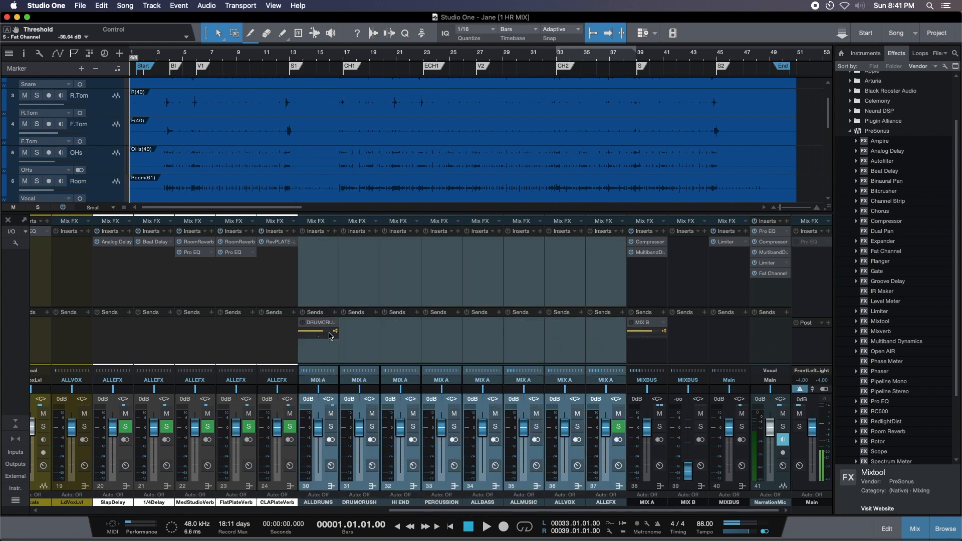
Examine the MIX B and MIXBUS channels, including the Limiter inserted on MIXBUS.
click(680, 354)
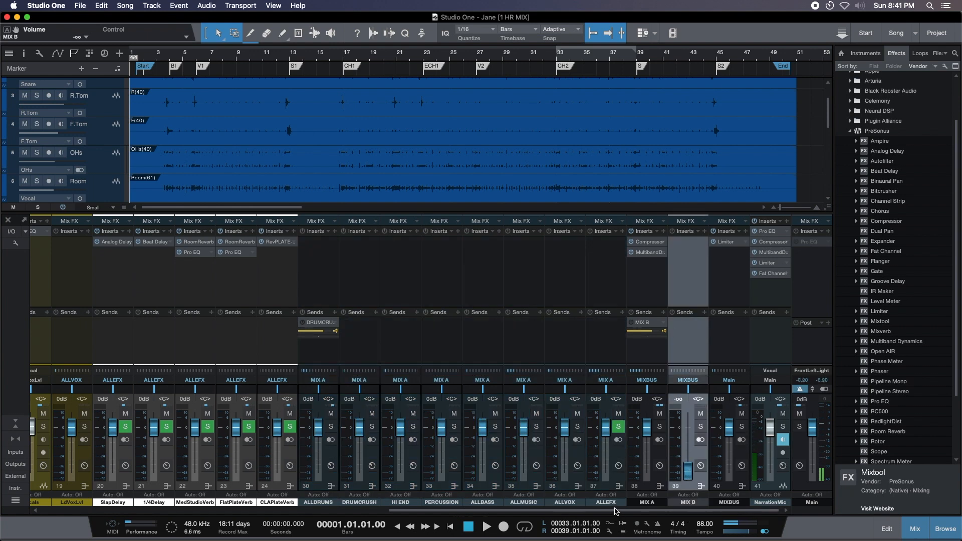
click(721, 268)
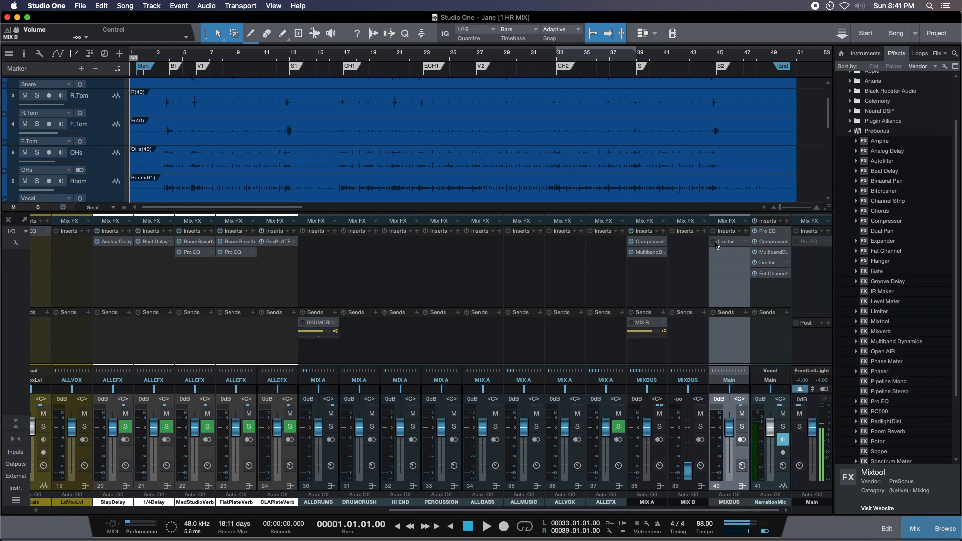
click(716, 246)
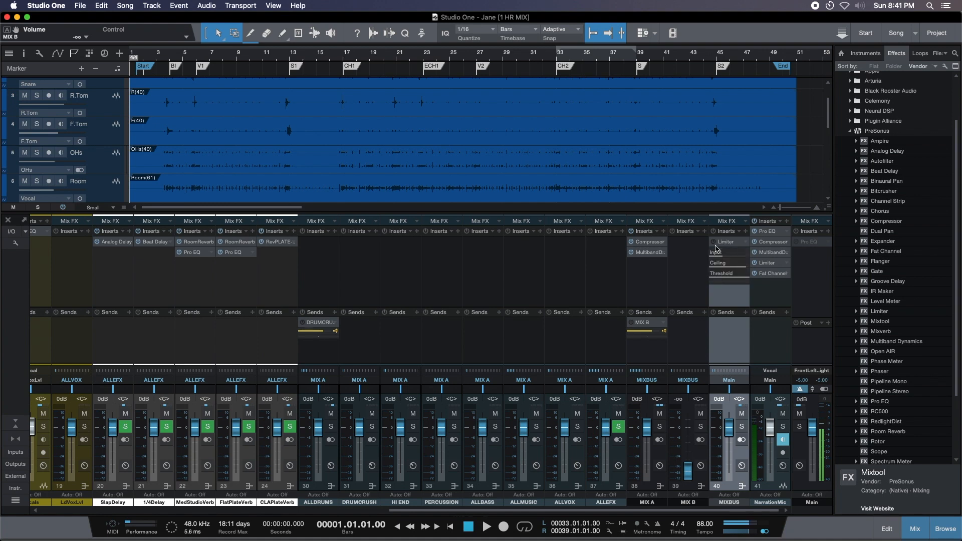
click(725, 245)
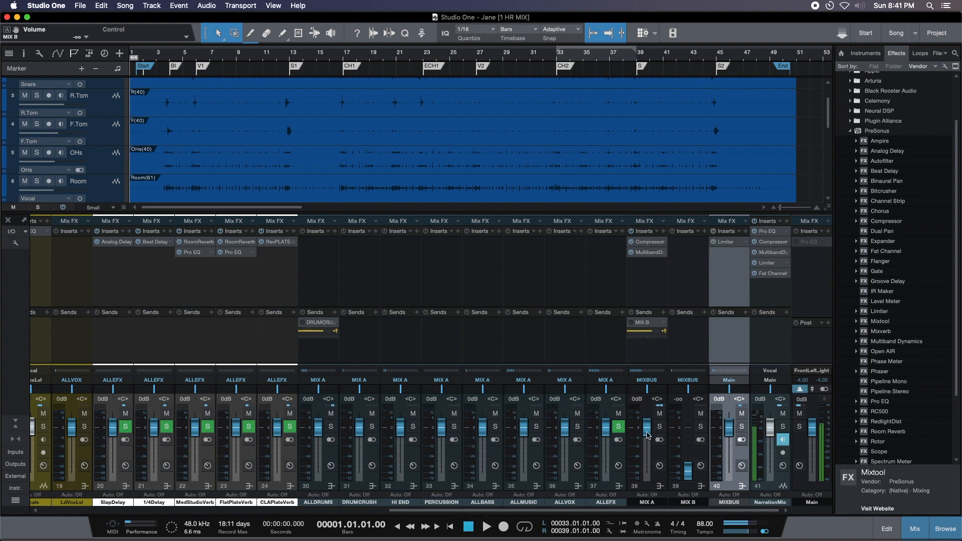
mouse_move(632, 511)
mouse_down()
mouse_move(588, 514)
mouse_move(644, 511)
mouse_up()
mouse_move(645, 511)
mouse_down()
mouse_move(596, 518)
mouse_move(646, 512)
mouse_up()
right_click(714, 245)
click(727, 336)
drag(728, 517, 684, 522)
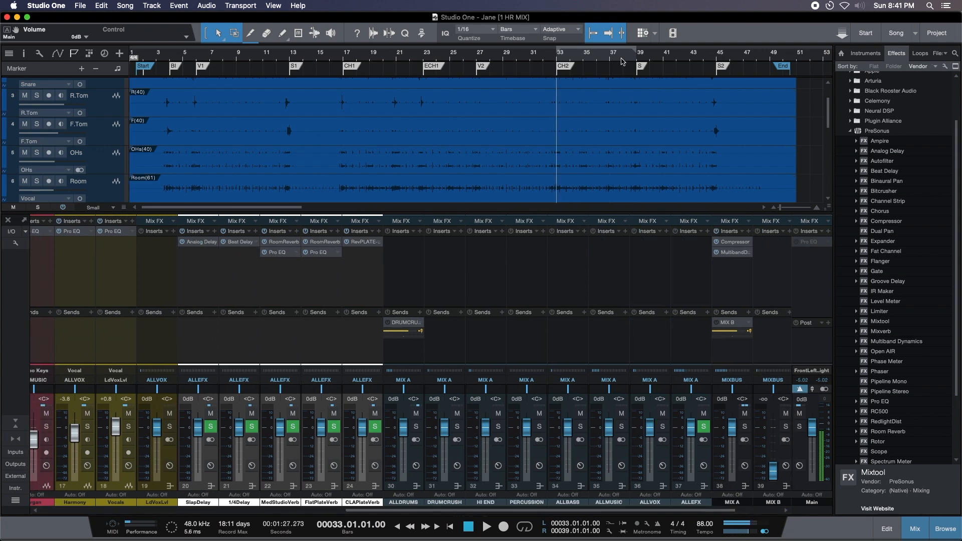
Locate the start of the CH2 section at bar 33 and turn on looping from bar 33 to bar 39.
mouse_move(537, 75)
mouse_down()
mouse_move(522, 79)
mouse_move(537, 75)
mouse_up()
key(slash)
scroll(516, 158, up, 2)
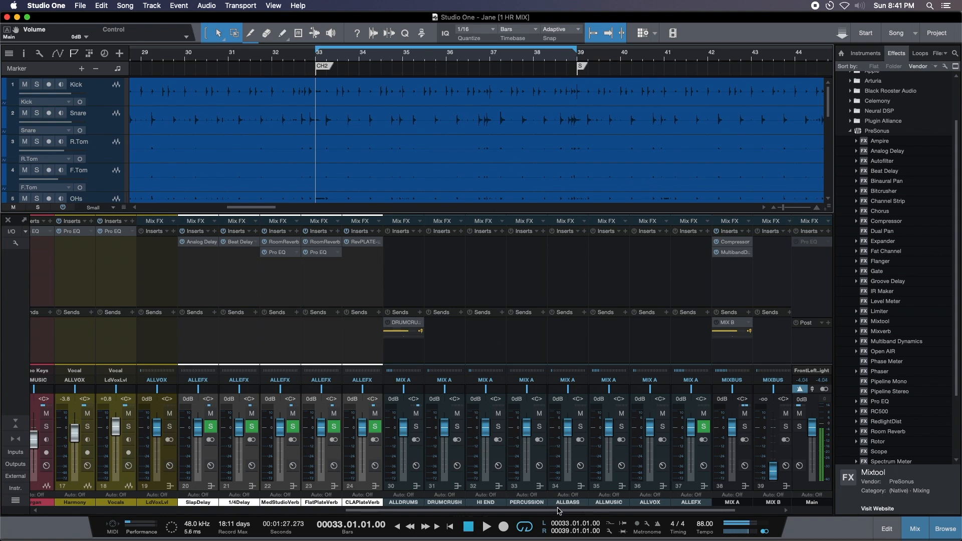
Add sends to BricastiClose and BricastiFar on the Kick, Snare, R.Tom, F.Tom and OHs channels.
scroll(452, 506, left, 10)
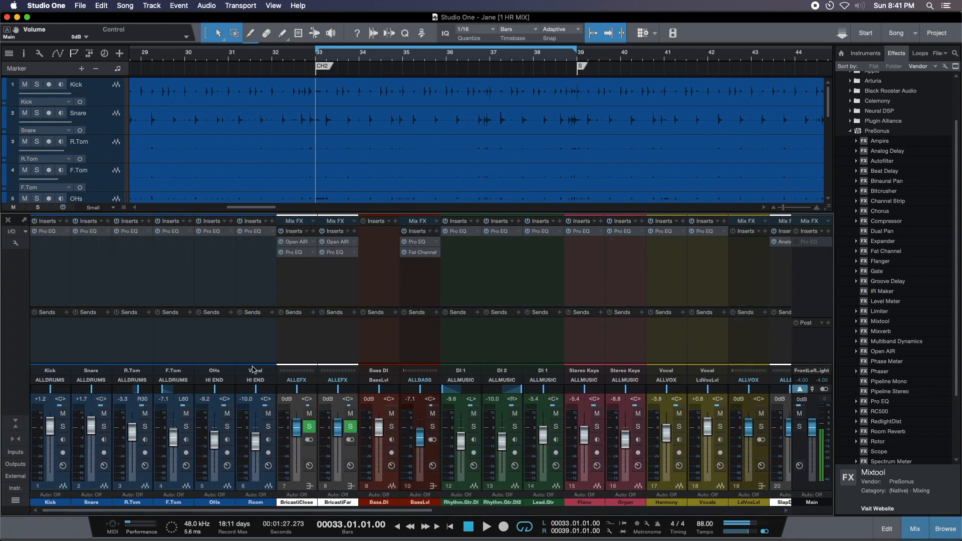
click(216, 353)
shift+click(68, 353)
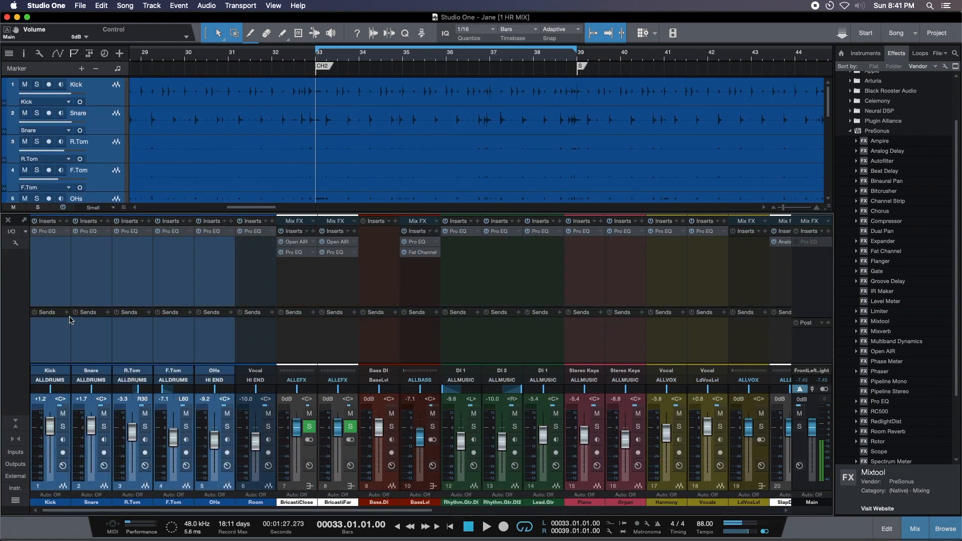
click(67, 313)
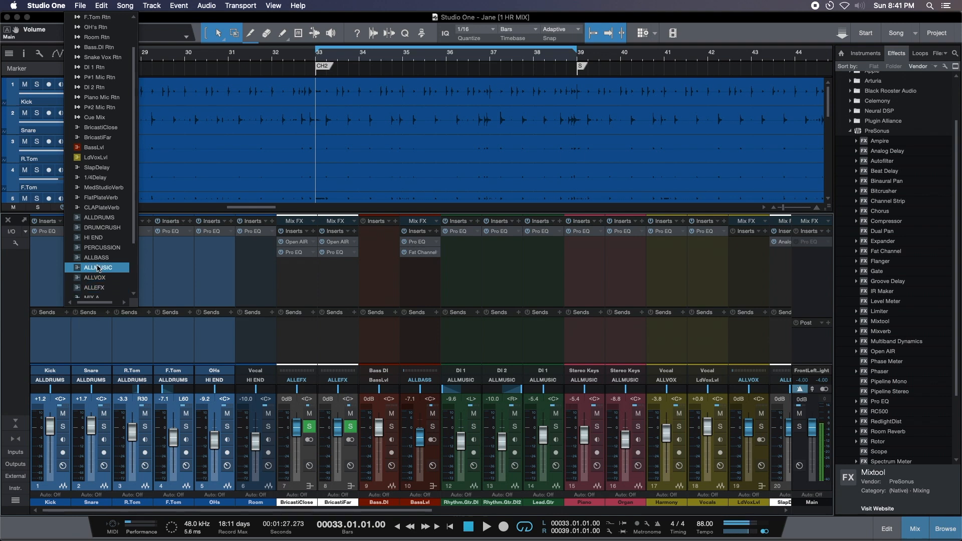
click(107, 128)
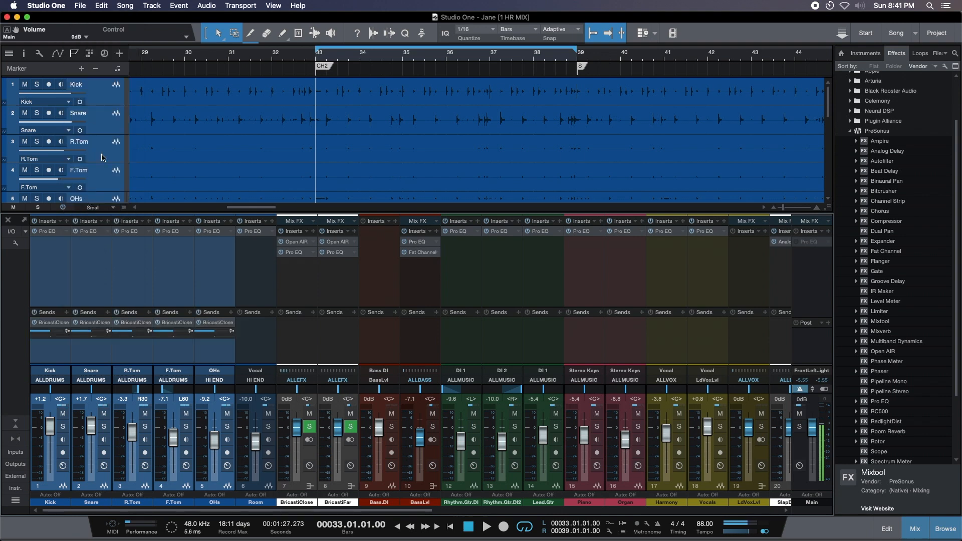
click(67, 313)
click(98, 148)
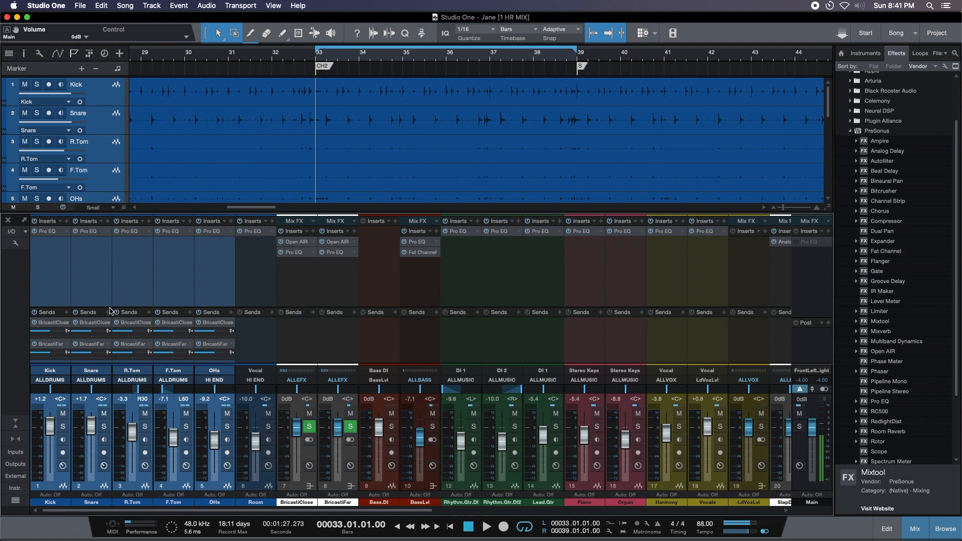
Open the Open AIR reverb on the BricastiClose channel and move its window clear of that channel's inserts.
click(275, 340)
click(287, 337)
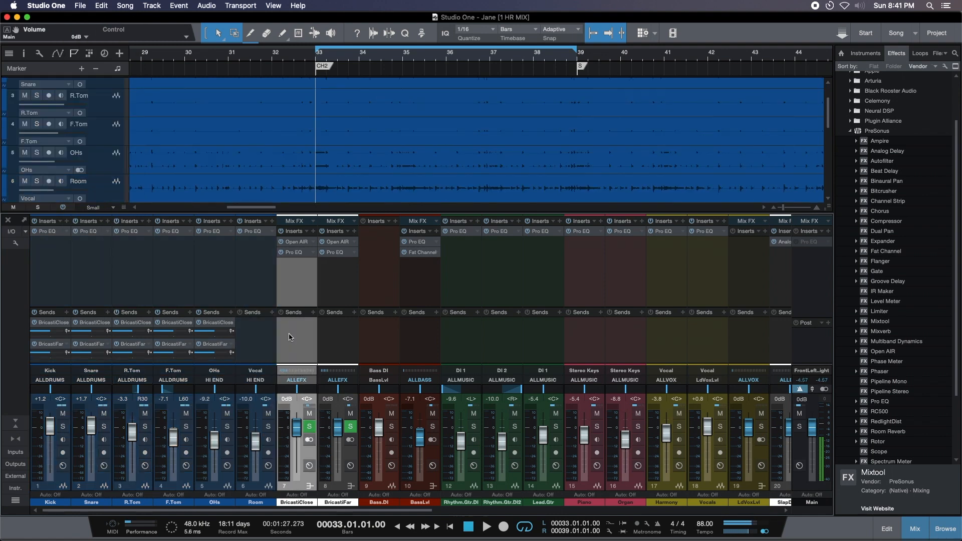
click(302, 243)
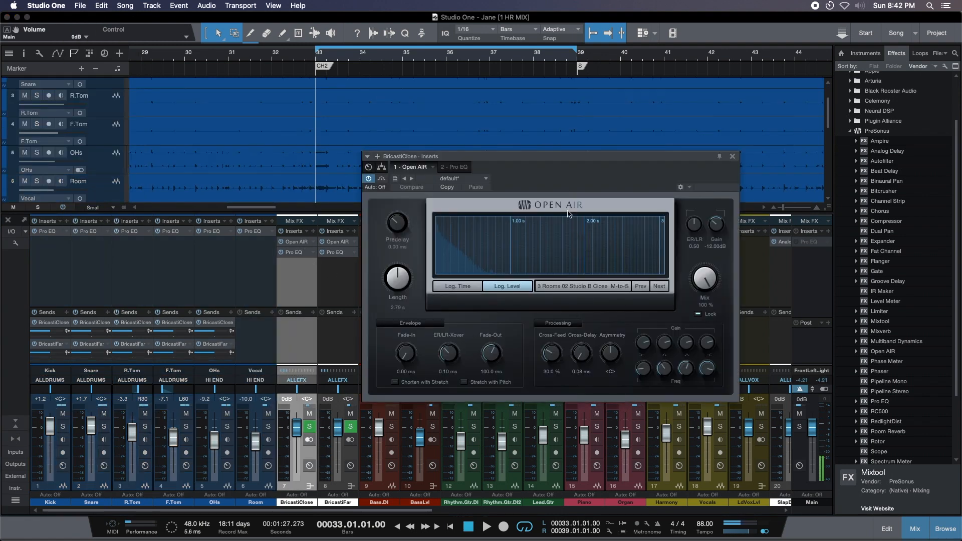
drag(557, 182, 481, 198)
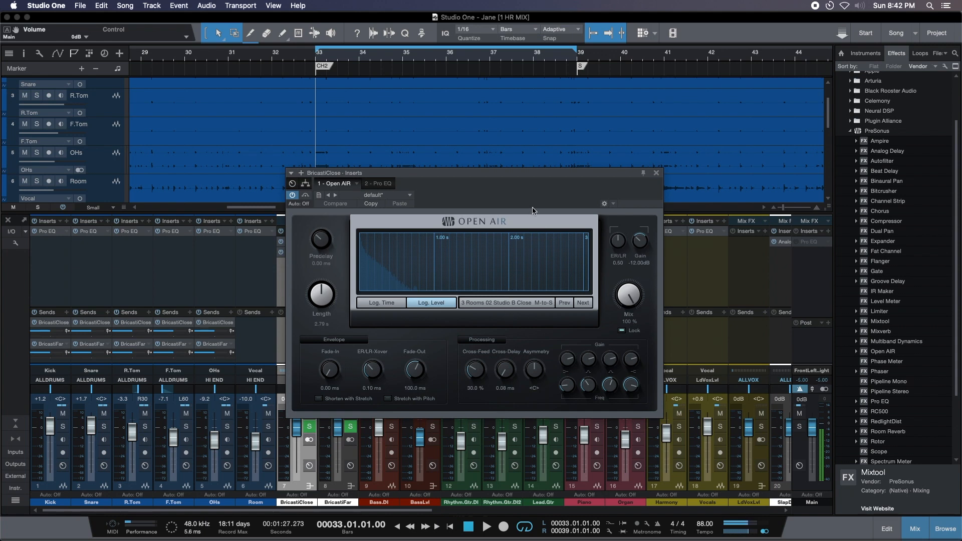
drag(622, 195, 732, 195)
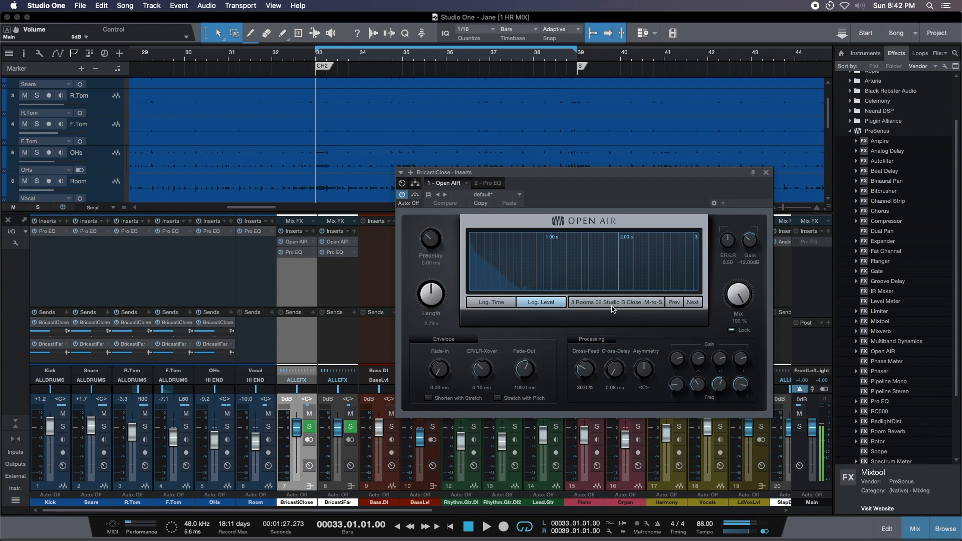
Examine the Open AIR reverbs on BricastiClose and BricastiFar and locate Room Reverb among the PreSonus effects.
click(348, 243)
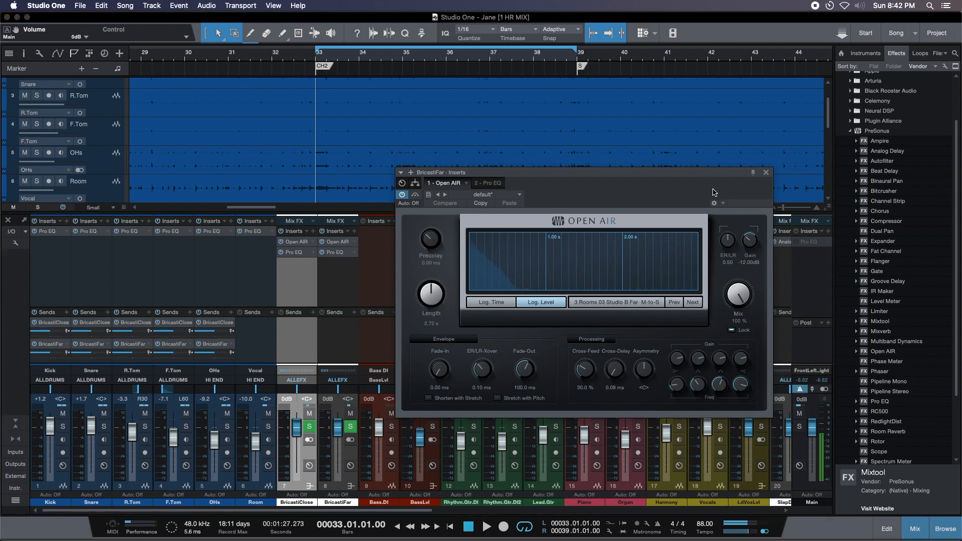
click(765, 172)
click(328, 282)
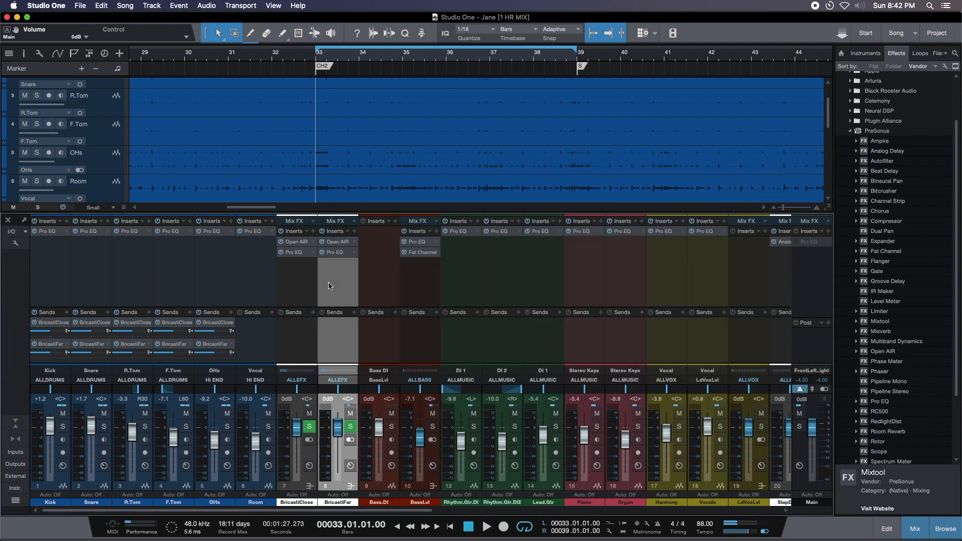
shift+click(308, 289)
scroll(881, 388, down, 4)
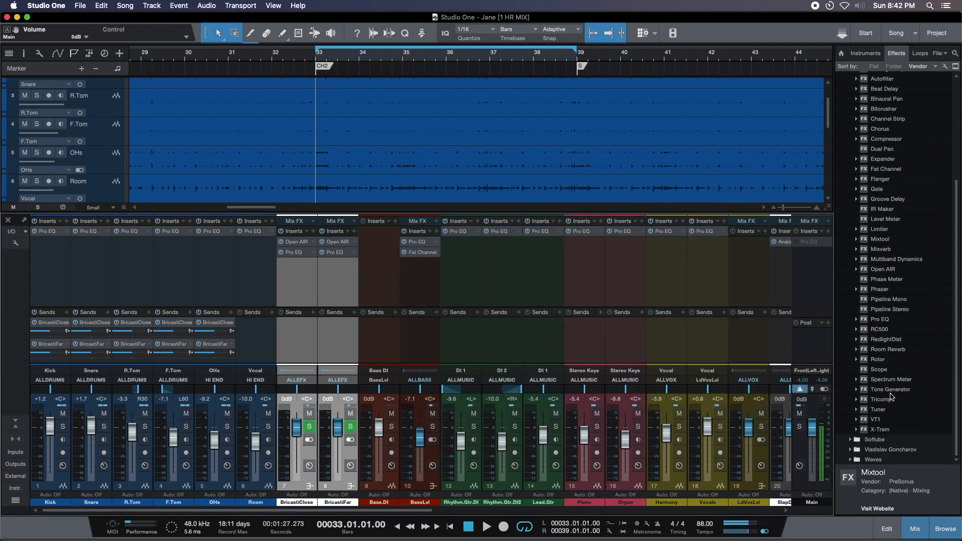
click(894, 350)
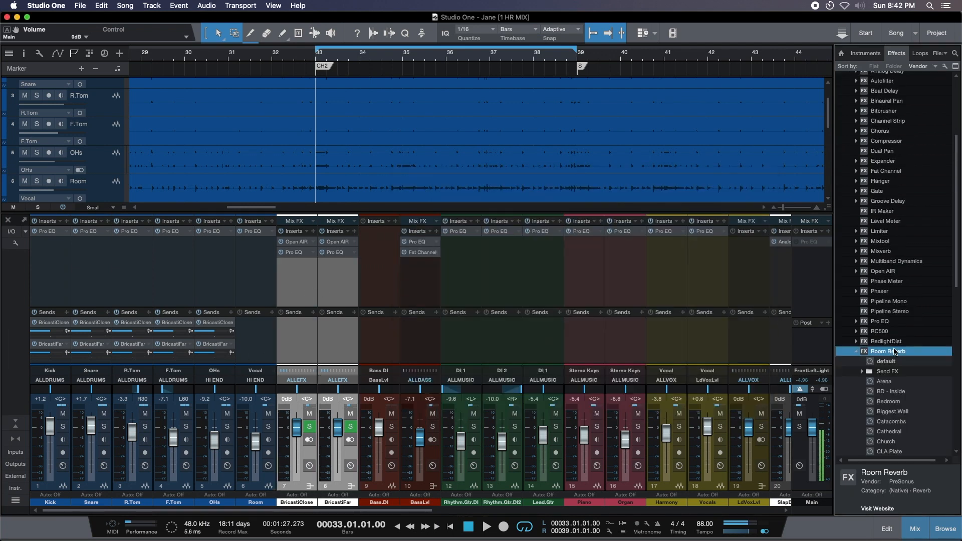
click(857, 352)
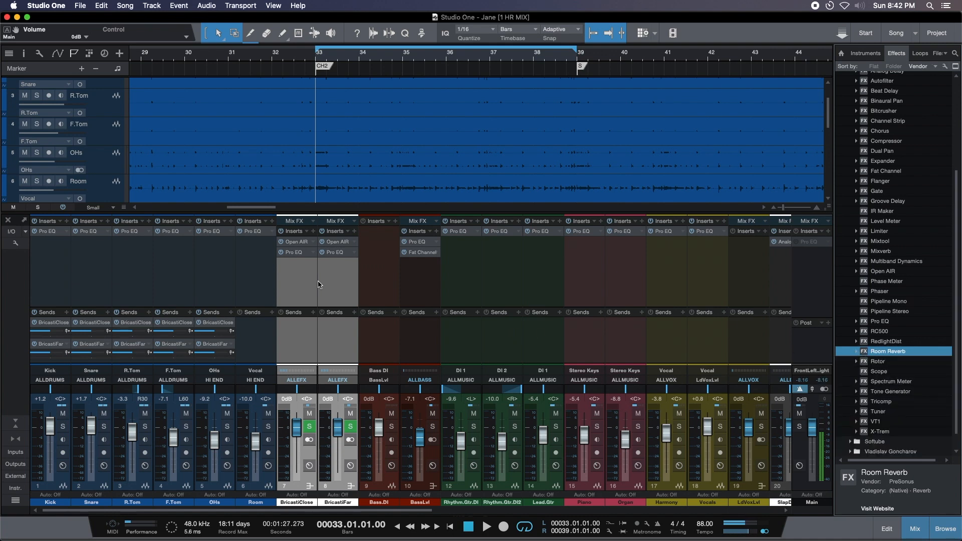
double_click(308, 243)
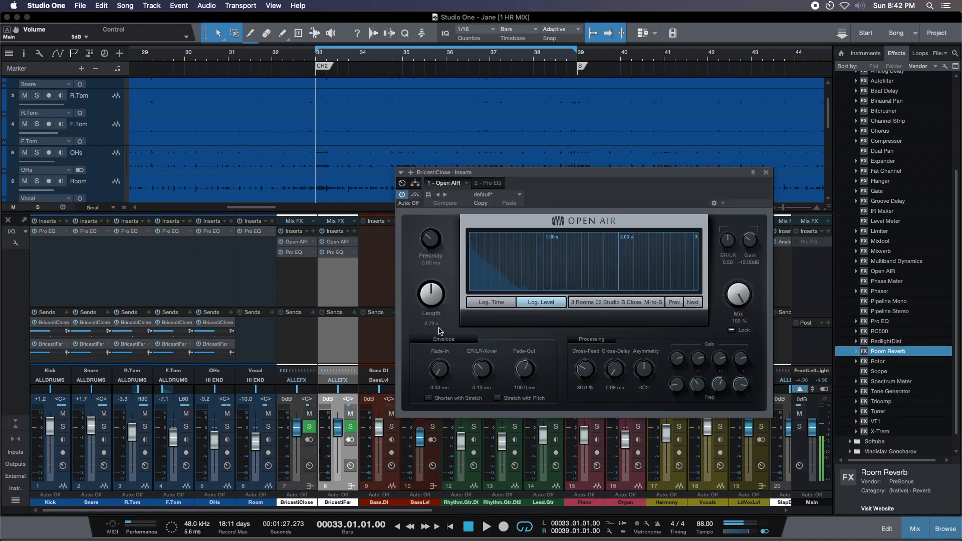
double_click(335, 242)
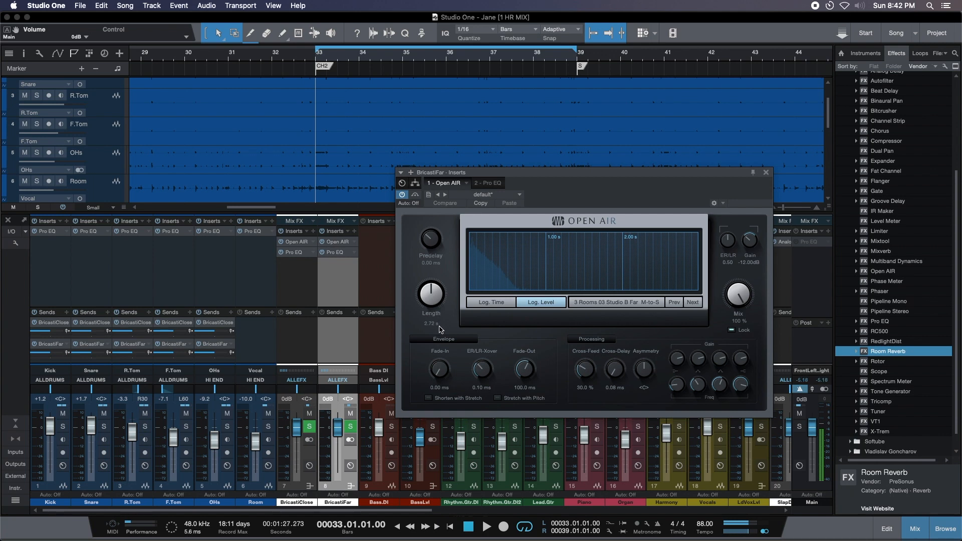
click(765, 172)
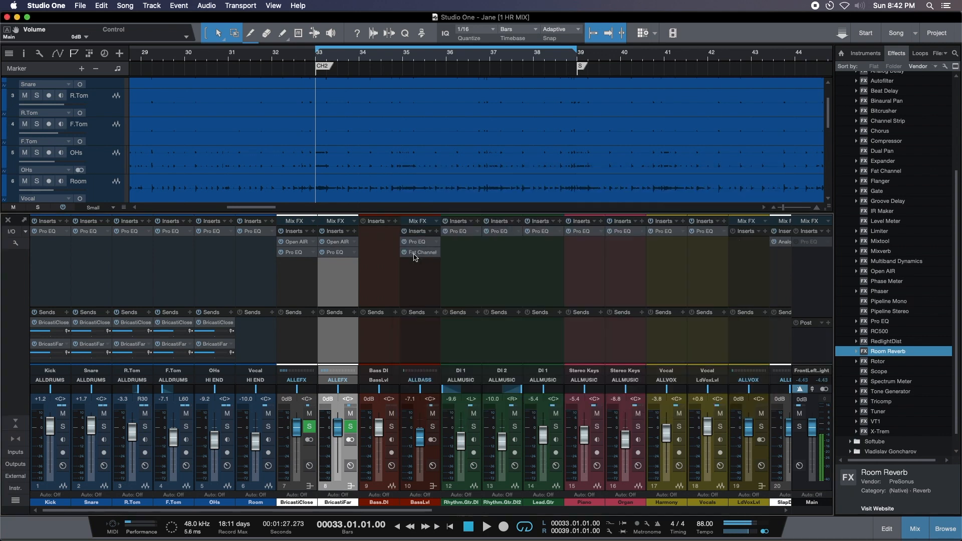
click(293, 295)
click(257, 279)
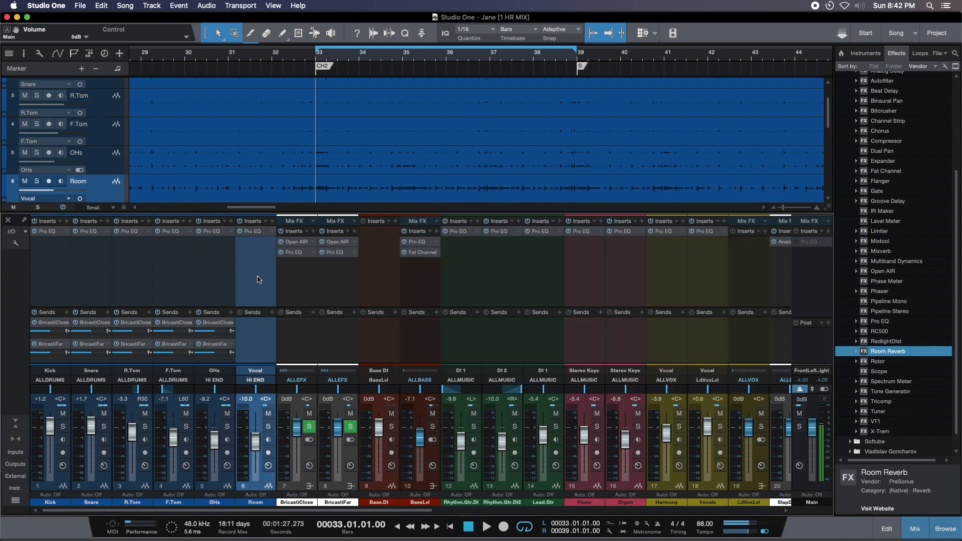
click(314, 291)
shift+click(339, 288)
click(290, 291)
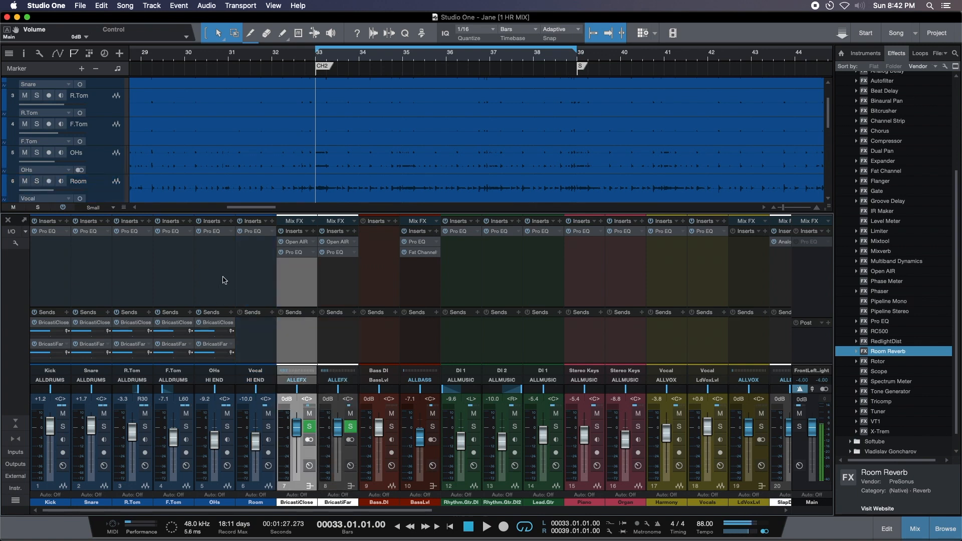
Solo the drum channels, start playback and bring the BricastiClose fader up from silence to about +0.5 dB.
click(259, 291)
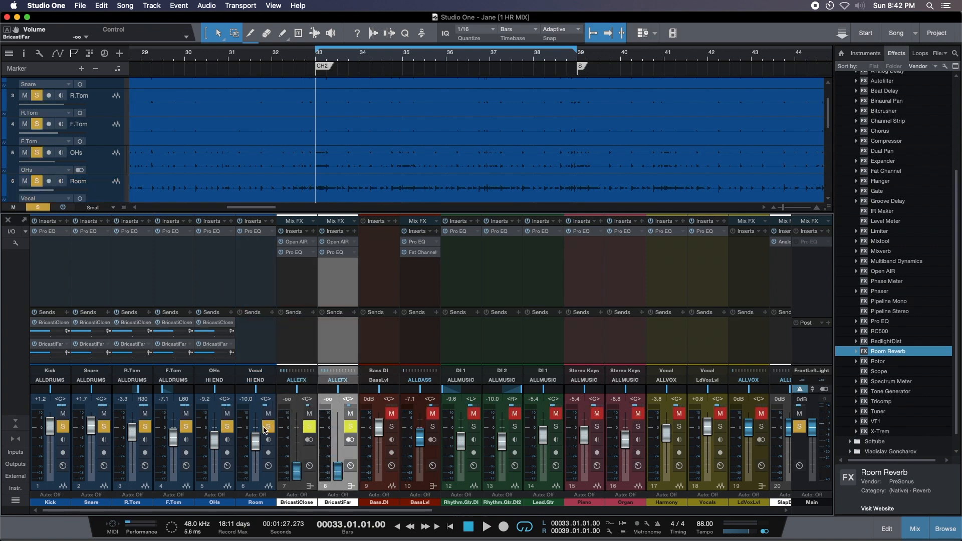
key(space)
drag(296, 466, 301, 432)
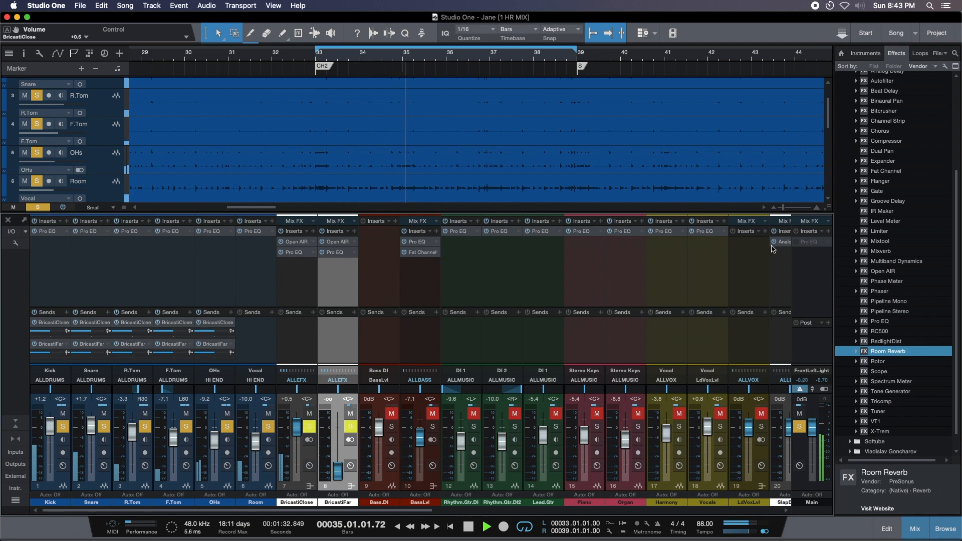
Insert Binaural Pan on BricastiClose with its width set to 54% and copy it to BricastiFar.
scroll(888, 169, up, 4)
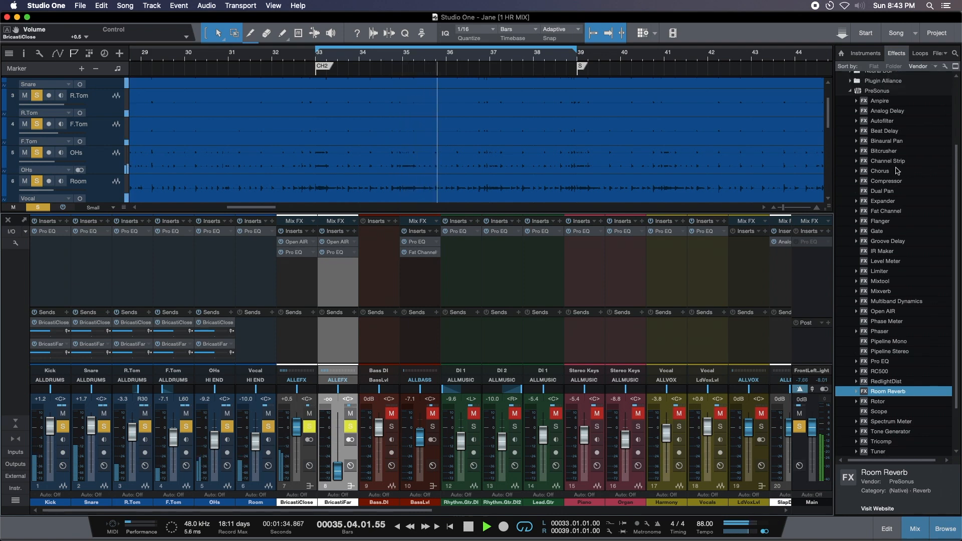
drag(897, 142, 297, 284)
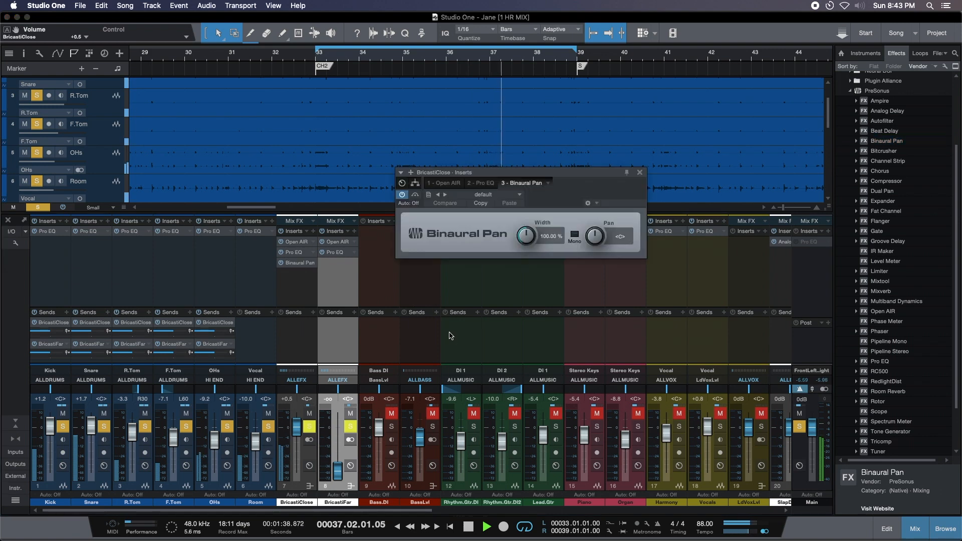
text(54)
key(Return)
drag(298, 264, 338, 265)
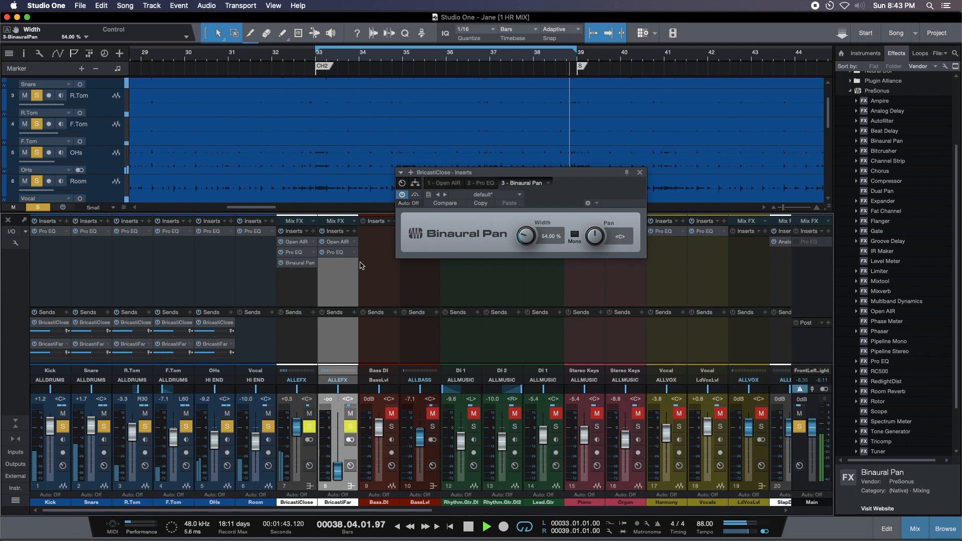
click(639, 171)
Set the Open AIR gain on BricastiClose to -18 dB and lower the channel fader to about -4.2 dB.
drag(297, 427, 297, 434)
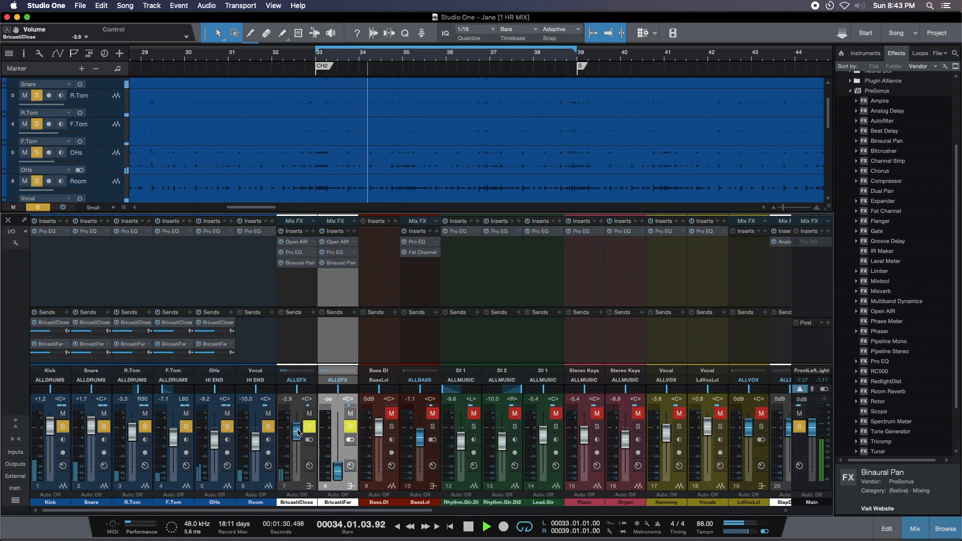
click(303, 243)
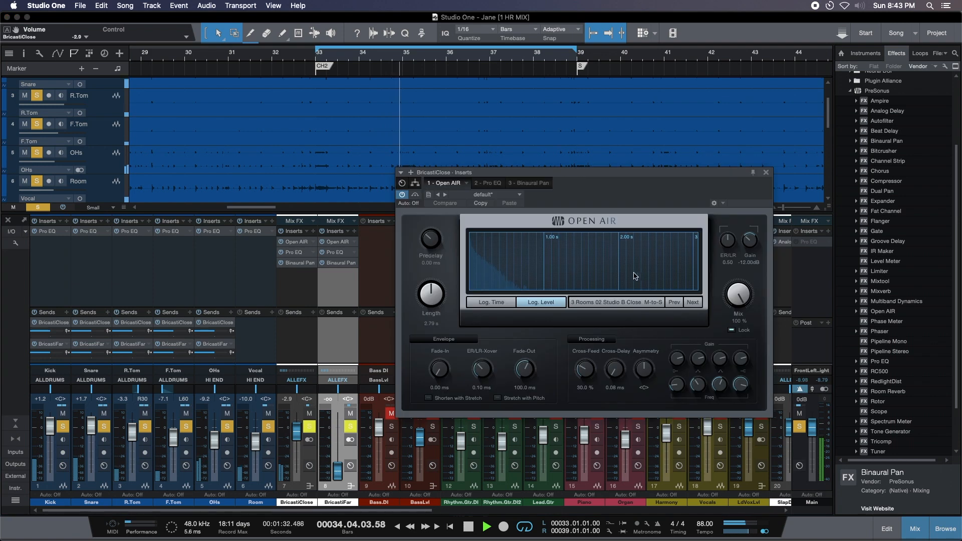
text(-18)
key(Return)
drag(297, 431, 297, 434)
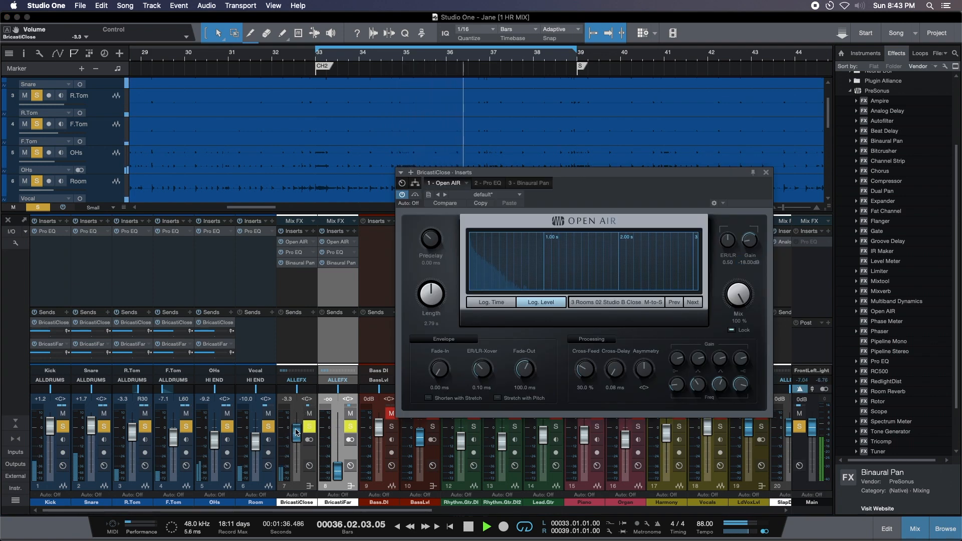
click(765, 173)
drag(298, 432, 298, 432)
Clear the solos, mute BassLvl, both rhythm guitars, Lead.Gtr, Piano, Organ, Harmony and LdVoxLvl, and resume playback.
key(space)
key(shift+super+s)
click(436, 414)
click(474, 413)
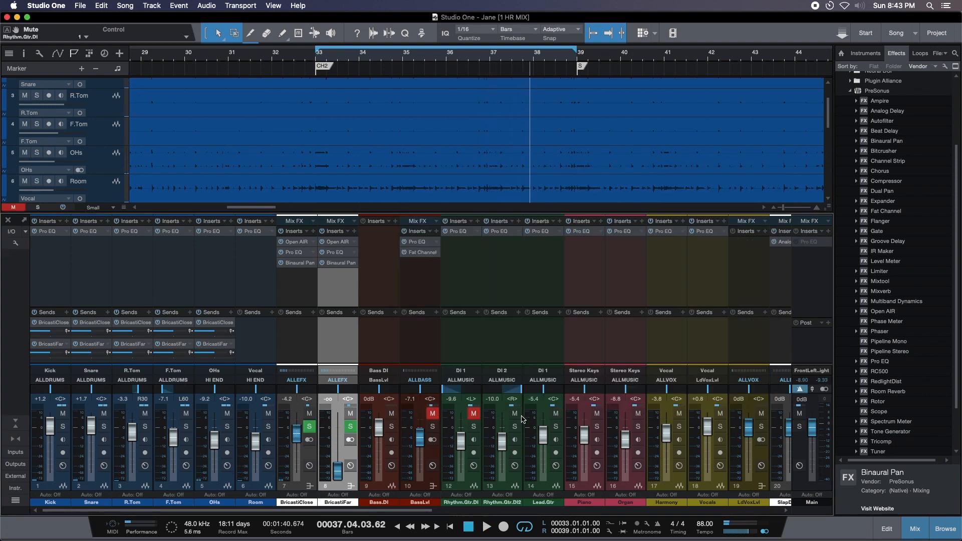
click(514, 413)
click(556, 414)
click(597, 414)
click(638, 414)
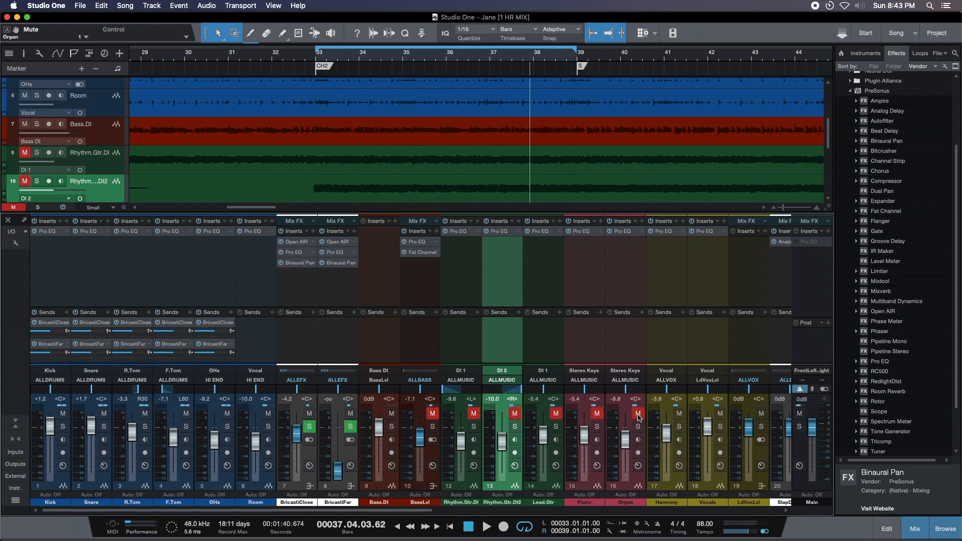
click(761, 413)
click(679, 413)
key(space)
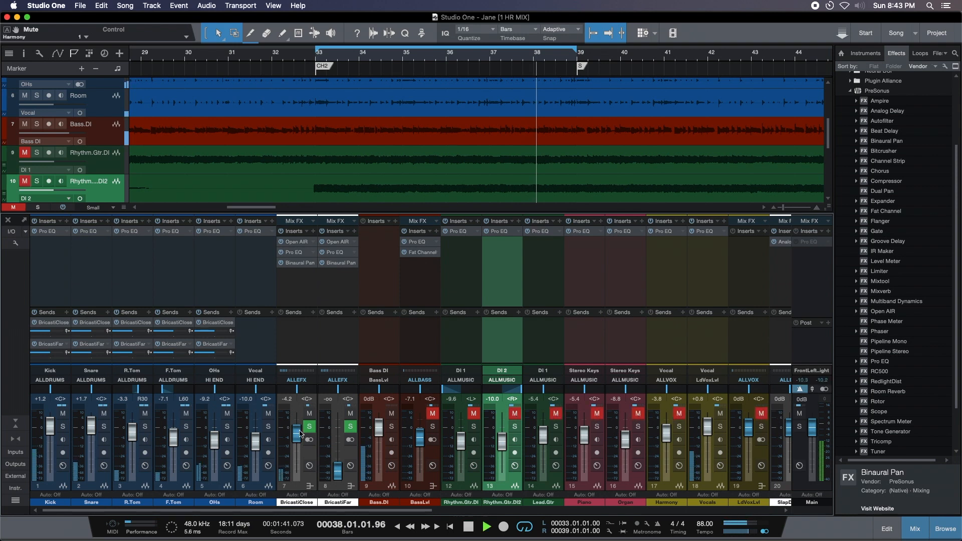
Lower the BricastiClose fader to about -6.3 dB while comparing it muted, and keep it muted with BricastiFar reset to 0 dB.
click(309, 413)
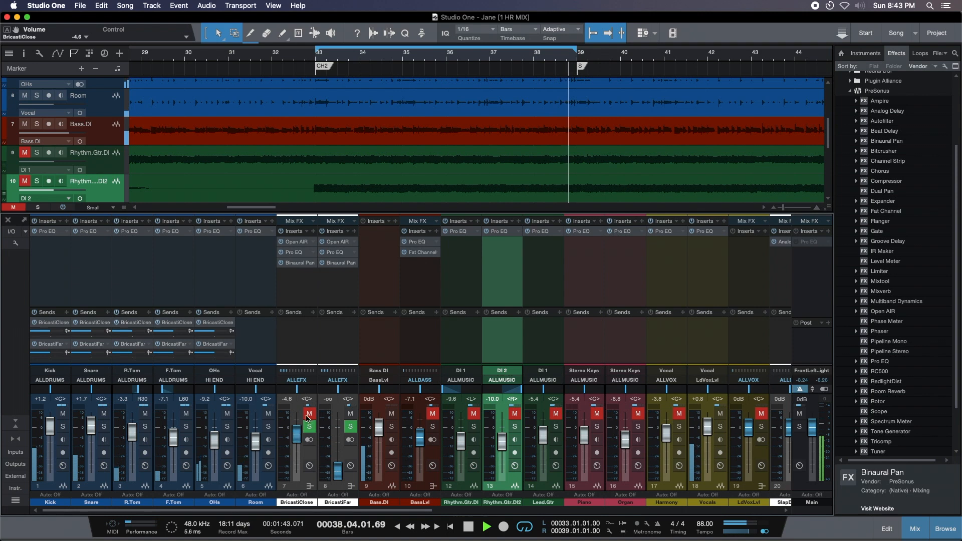
click(309, 413)
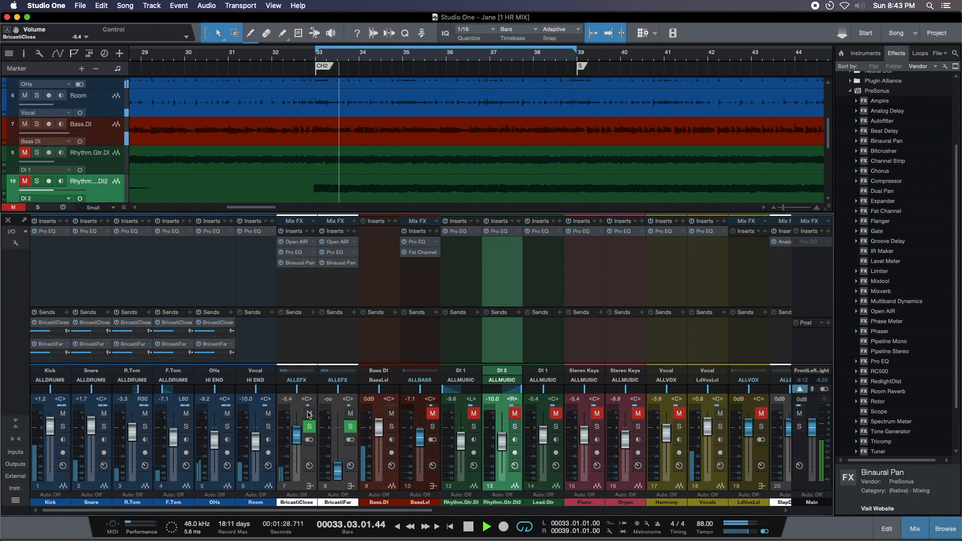
drag(297, 436, 299, 442)
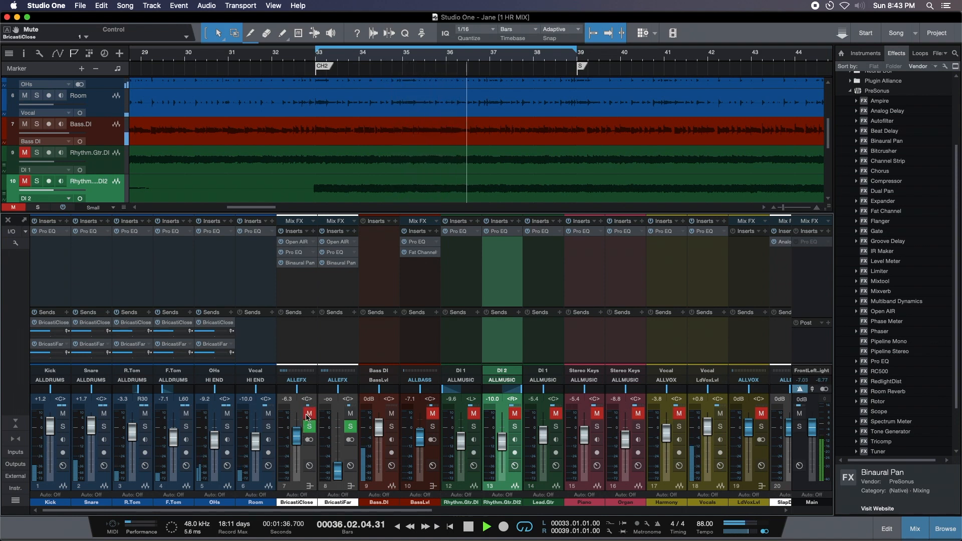
super+click(339, 470)
click(309, 413)
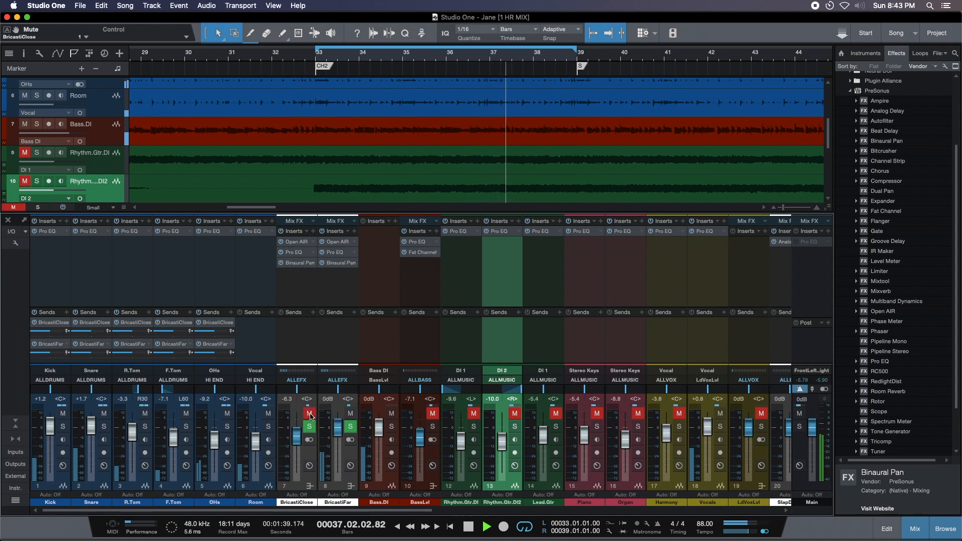
Turn off the high-cut filter in the Pro EQ on both BricastiFar and BricastiClose.
click(335, 251)
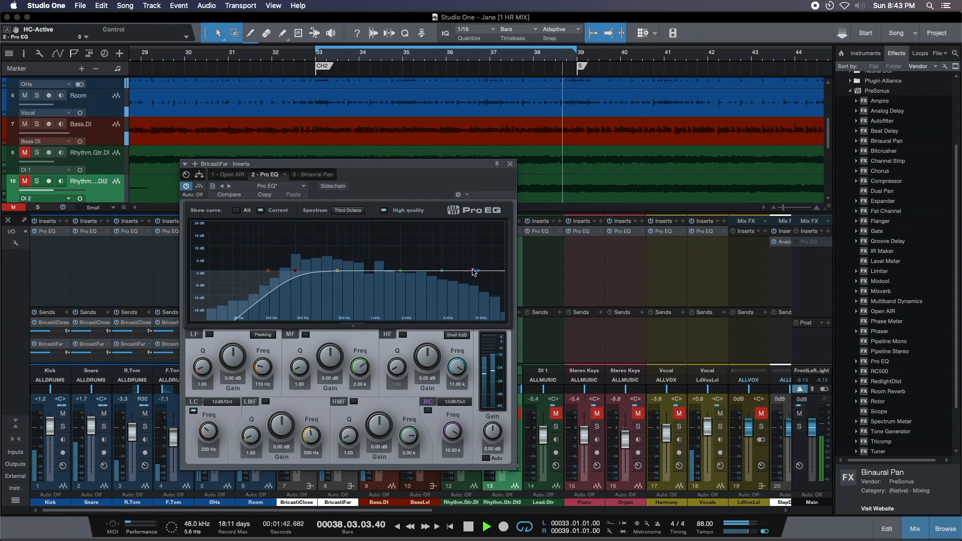
drag(453, 184, 649, 188)
click(294, 253)
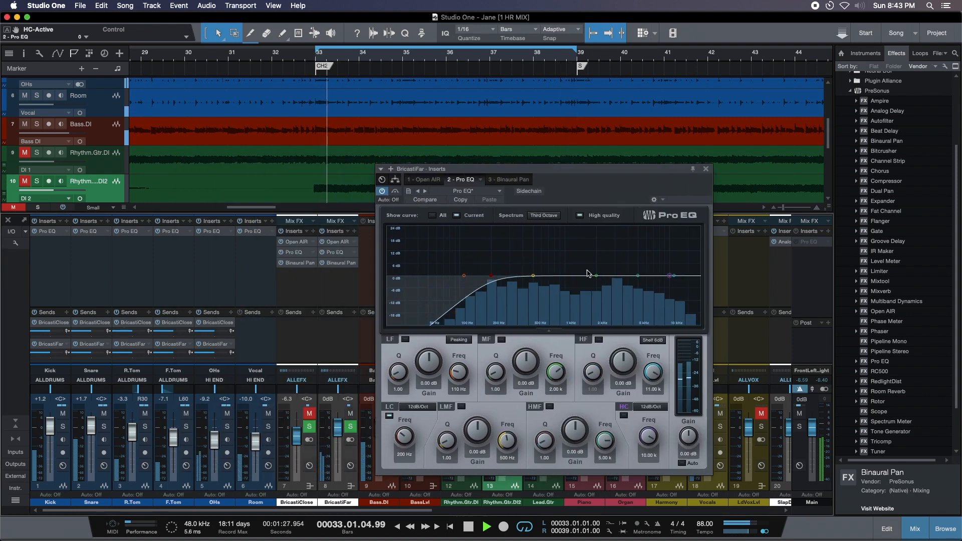
double_click(670, 276)
click(705, 169)
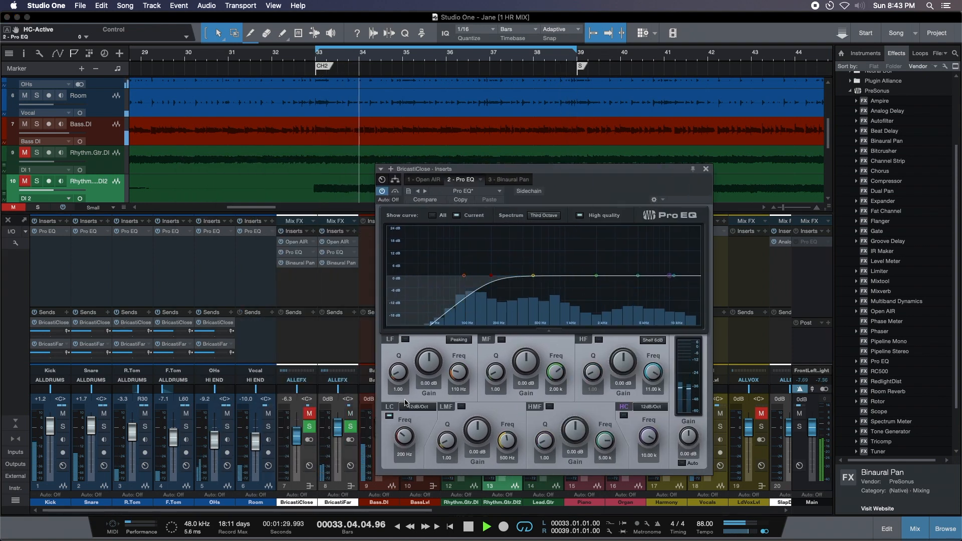
Lower the BricastiFar fader to about -2.5 dB and set its Open AIR gain to -18 dB.
drag(338, 429, 338, 432)
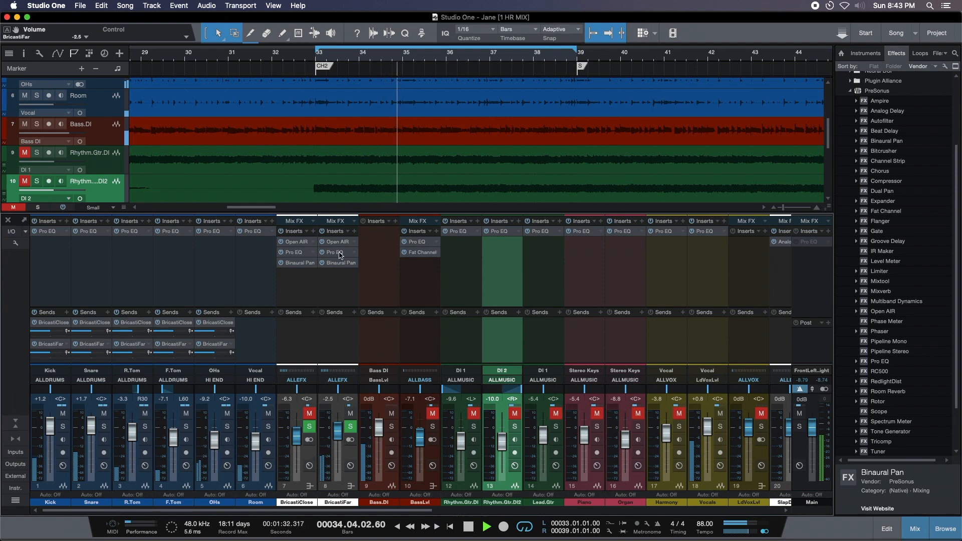
click(342, 242)
click(751, 263)
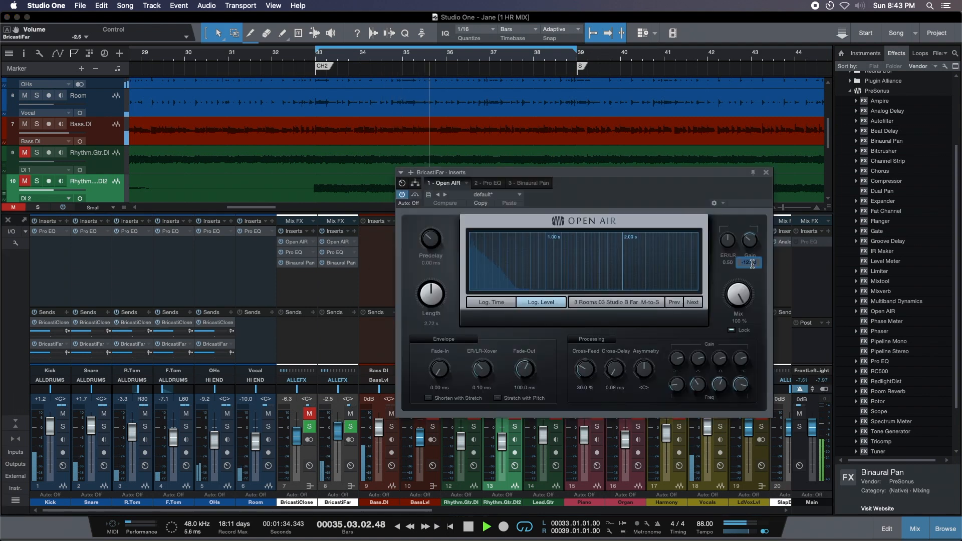
text(-18)
key(Return)
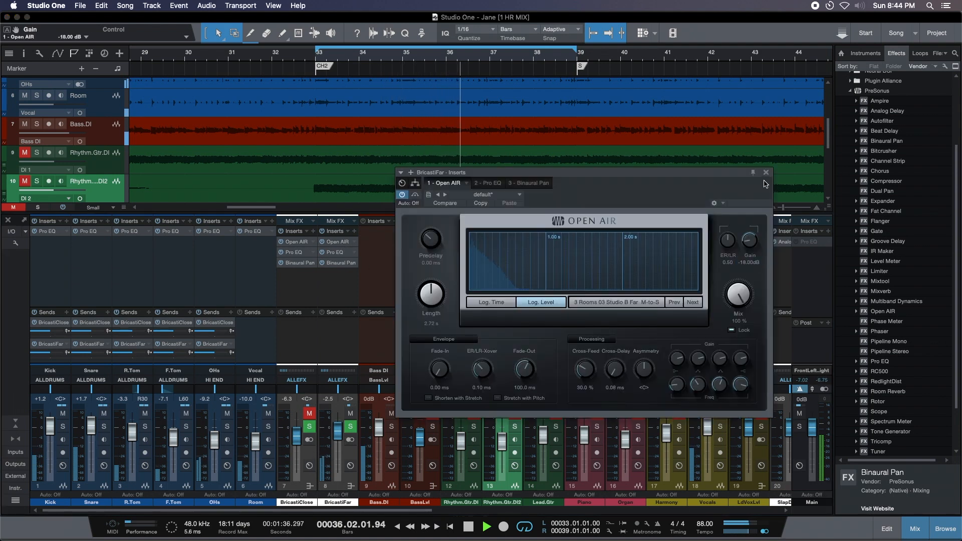
key(Escape)
Lower the BricastiFar fader to about -9 dB during playback while muting and unmuting it for comparison.
drag(338, 433, 339, 443)
click(350, 414)
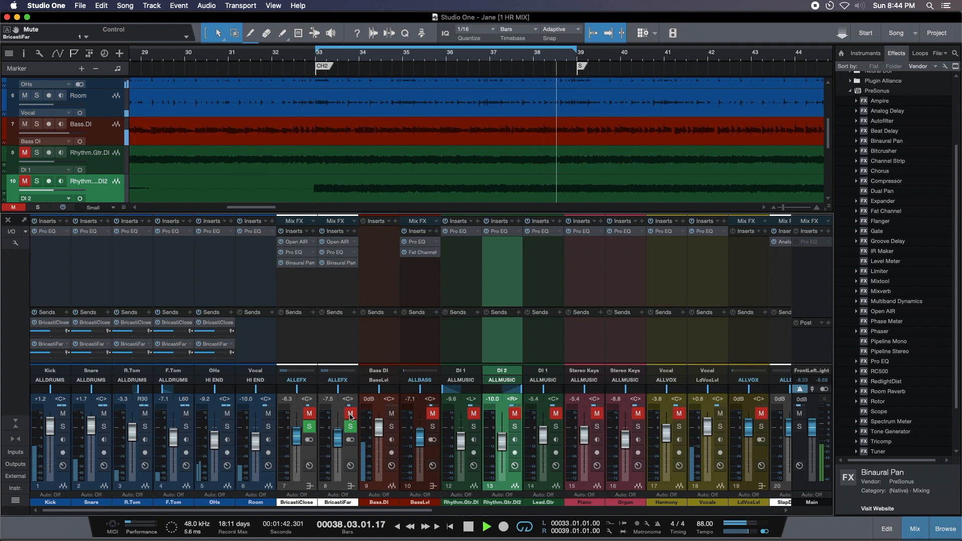
click(350, 414)
drag(338, 439, 338, 441)
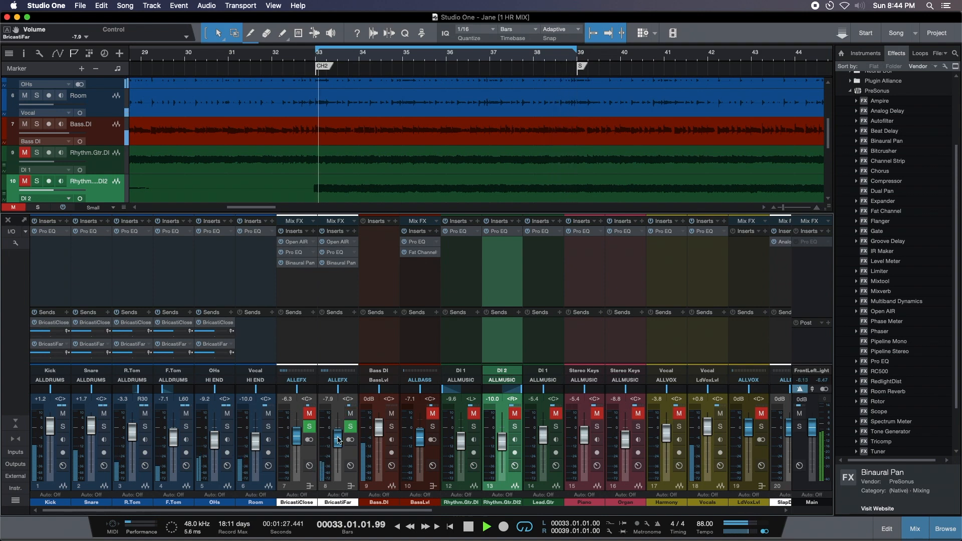
click(351, 414)
drag(336, 441, 337, 446)
click(350, 414)
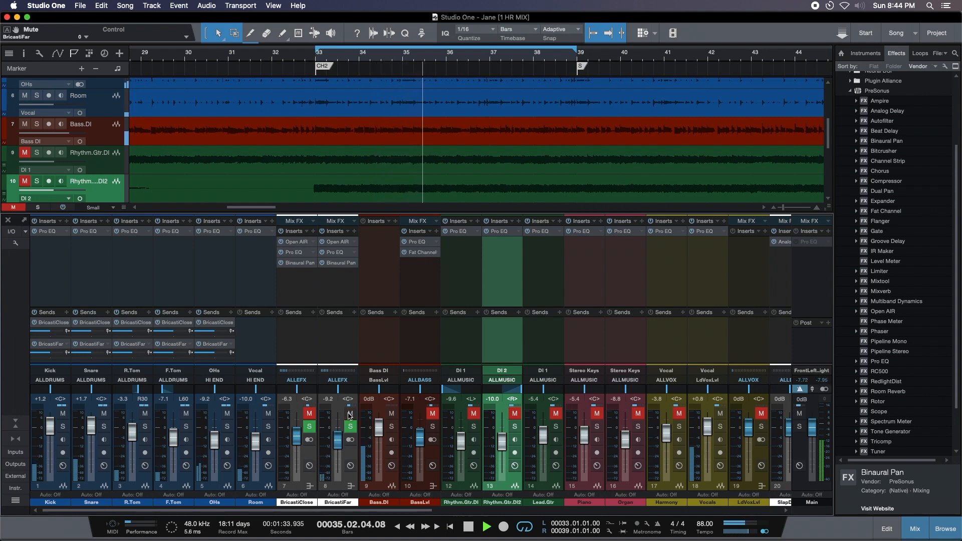
Compare the two room reverbs by toggling their mutes, ending with BricastiClose unmuted and BricastiFar muted.
click(311, 415)
click(350, 414)
click(309, 415)
click(310, 415)
click(350, 413)
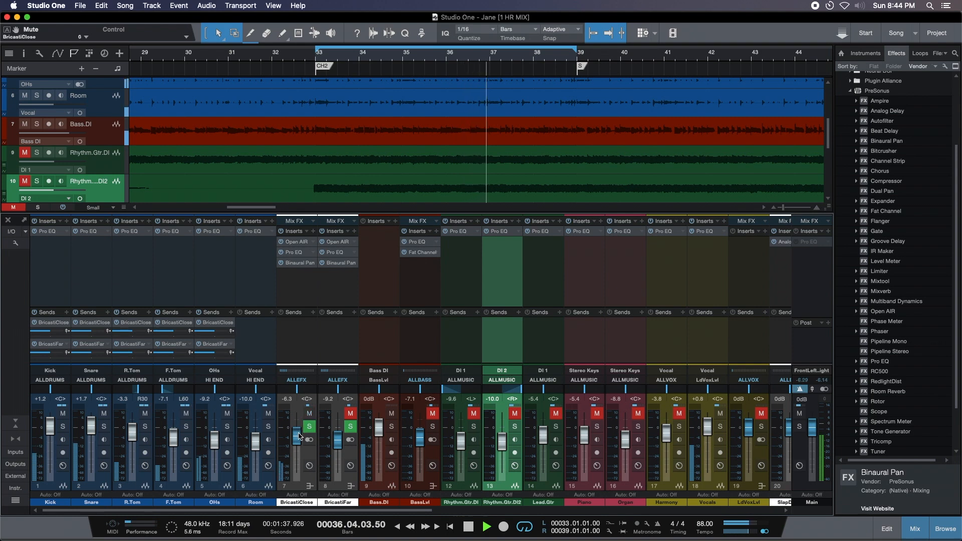
Unmute BricastiFar, select both room reverb channels together and stop playback.
click(348, 407)
shift+click(305, 360)
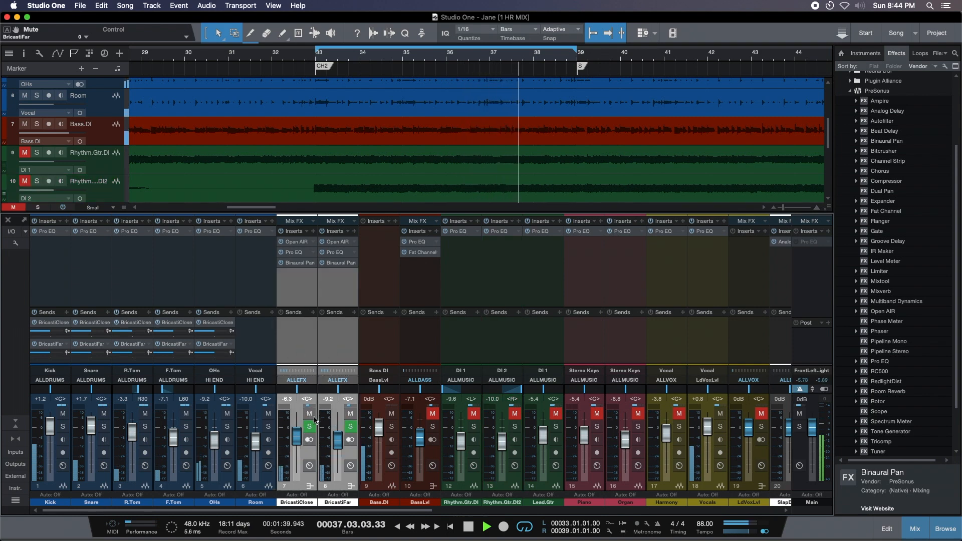
key(space)
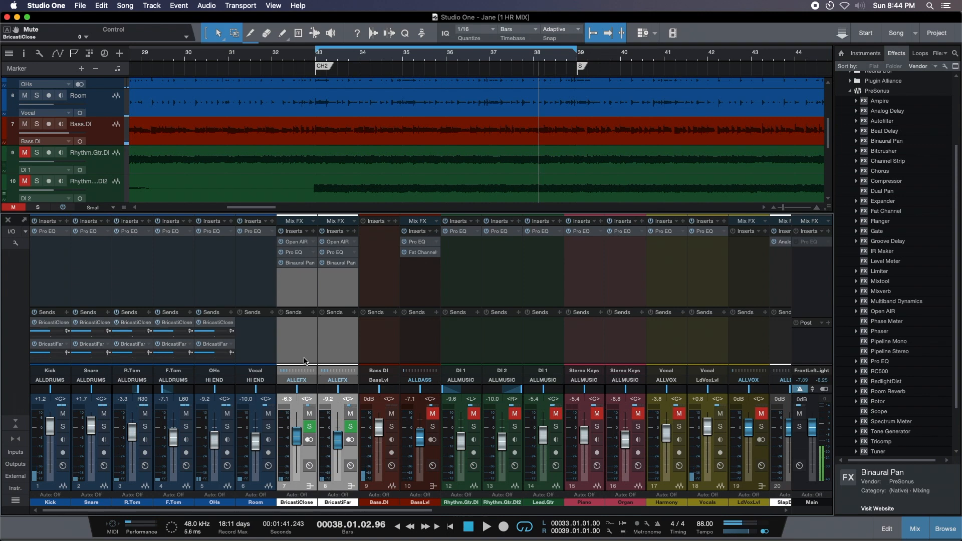
Examine the Binaural Pan width and the Open AIR settings on the BricastiClose channel.
click(300, 253)
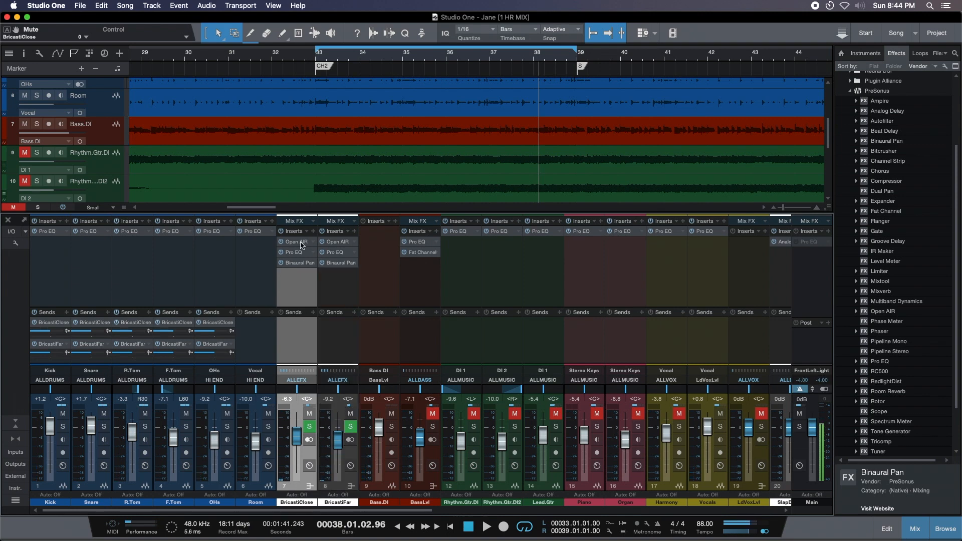
click(301, 263)
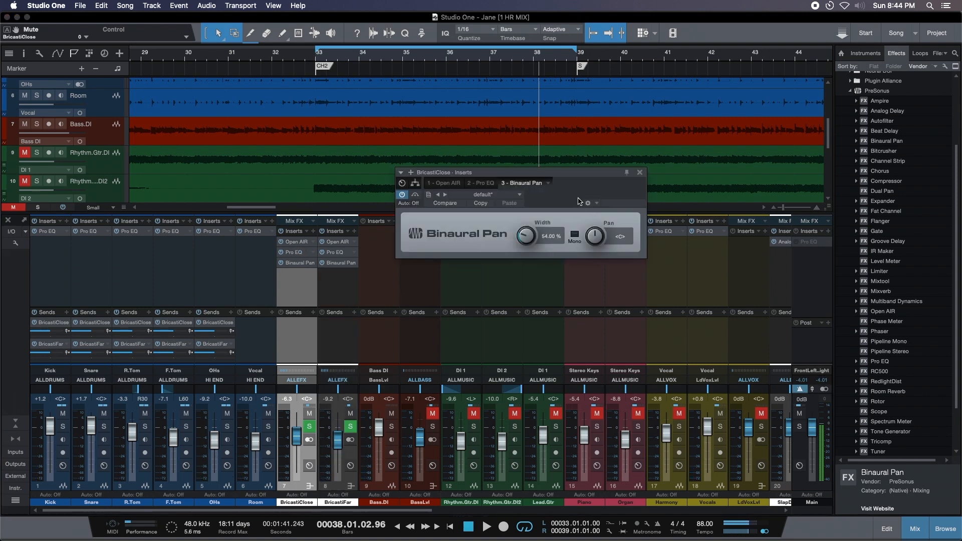
drag(579, 202, 573, 249)
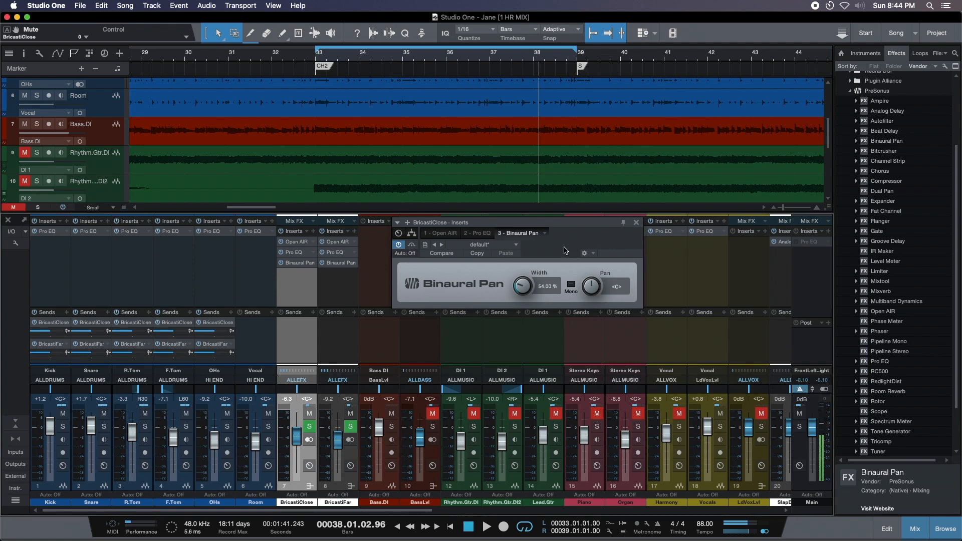
drag(565, 250, 444, 257)
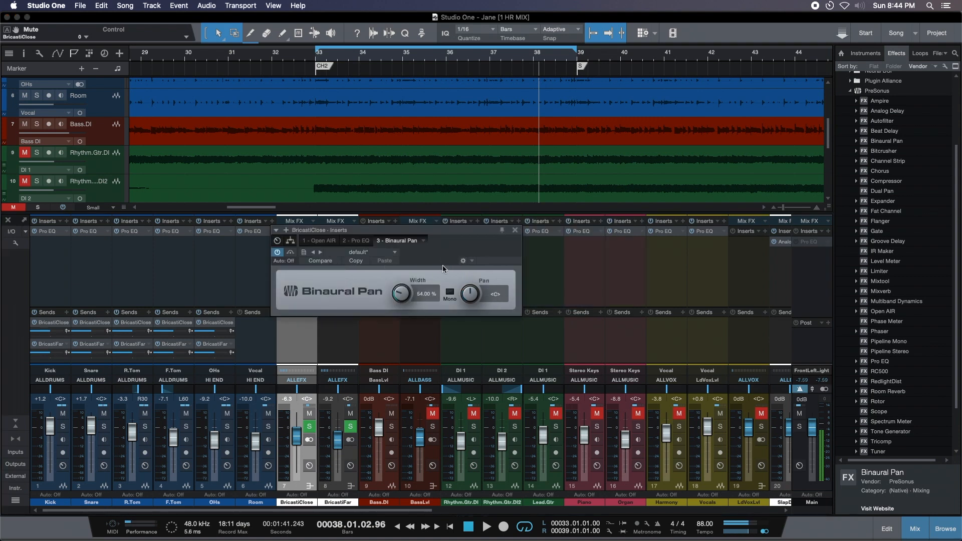
key(Escape)
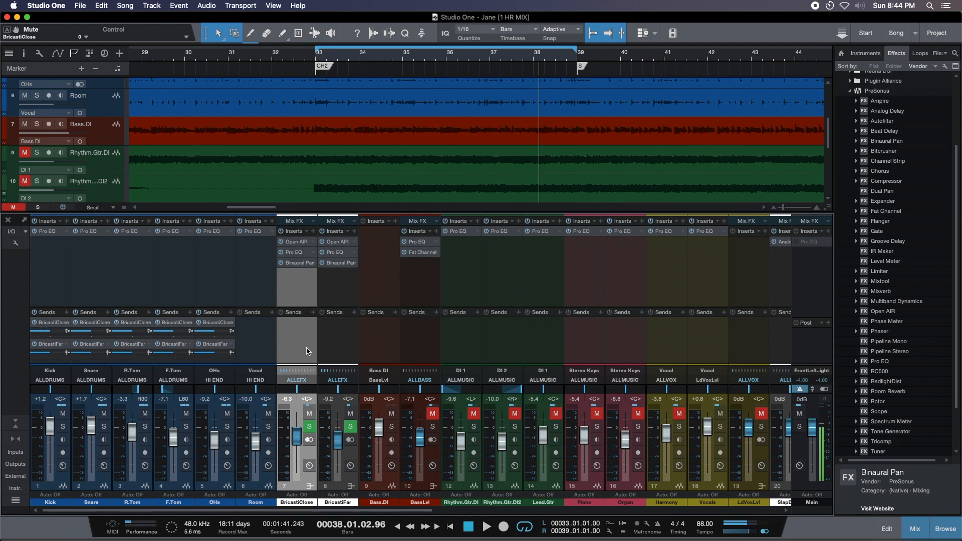
click(344, 351)
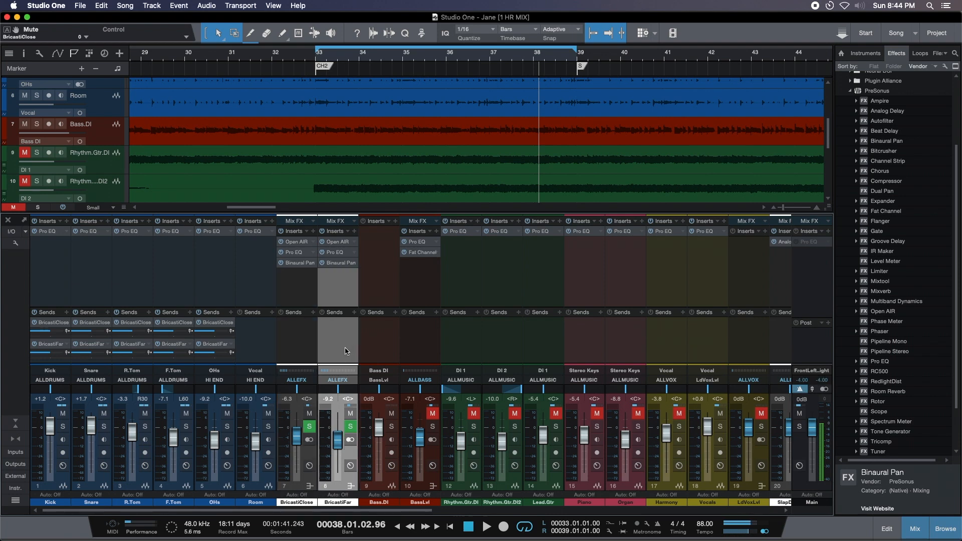
click(298, 242)
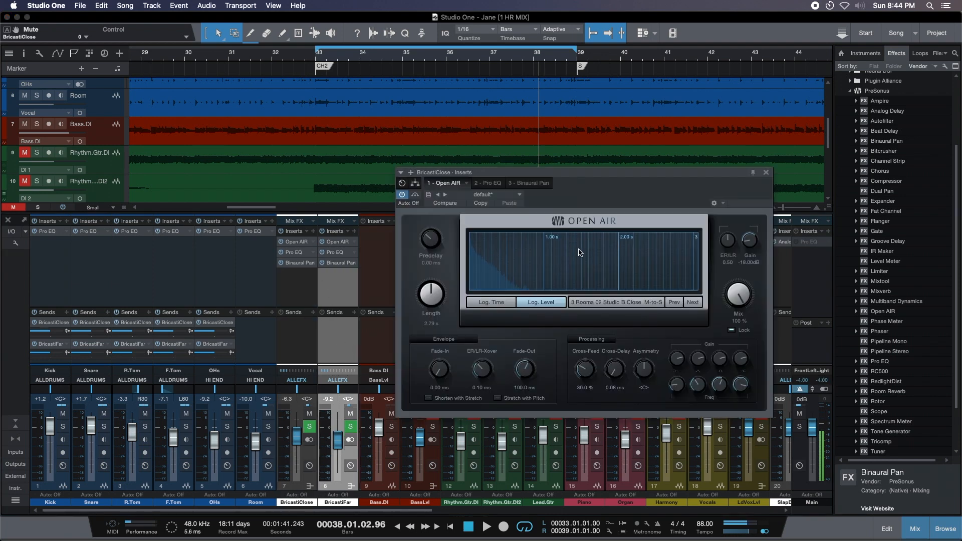
click(765, 172)
click(306, 347)
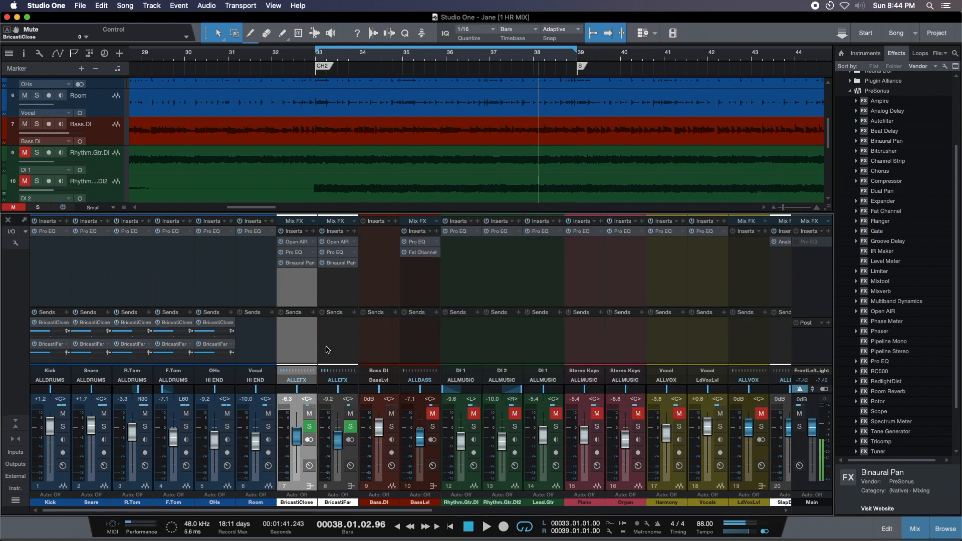
click(328, 350)
Play the drums from the CH2 marker and compare them with both room reverbs muted together and unmuted.
shift+click(313, 362)
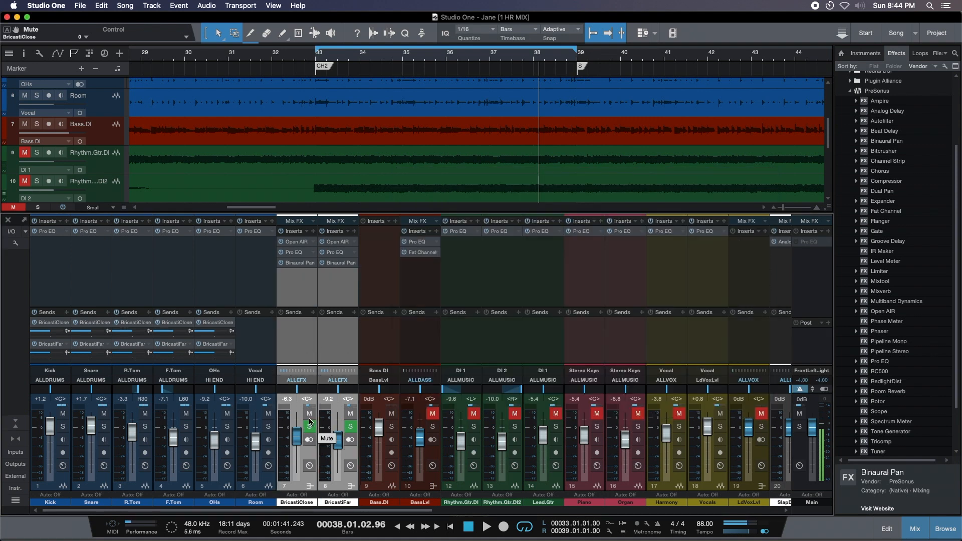
key(KP_1)
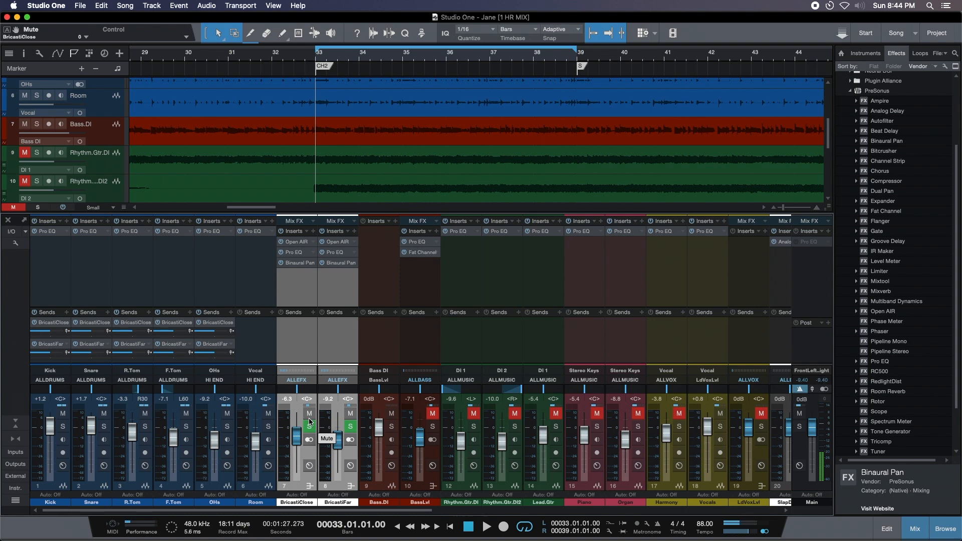
key(space)
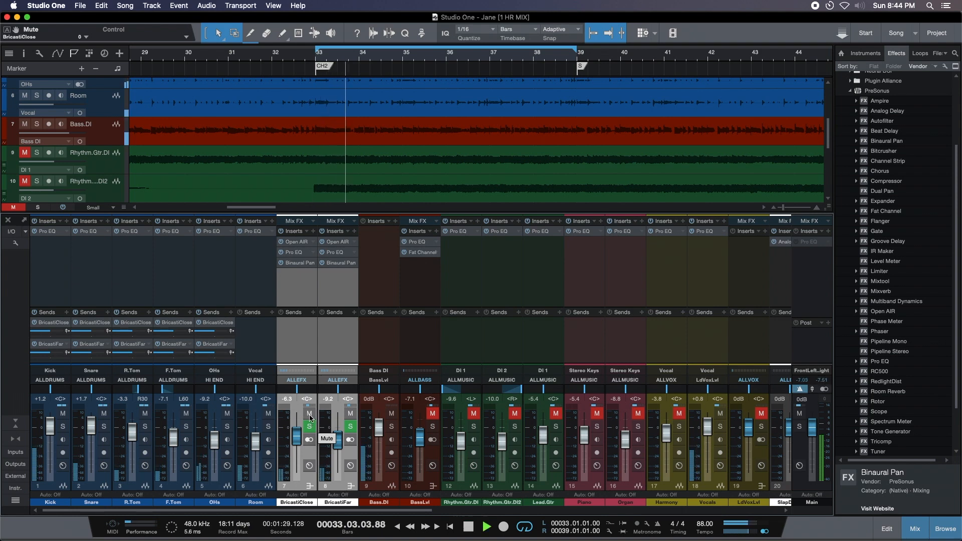
click(309, 416)
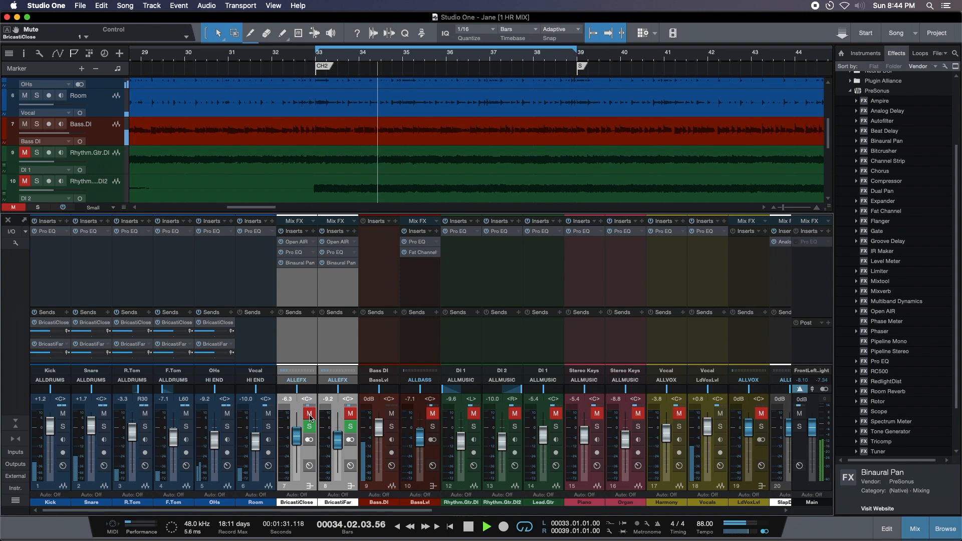
click(309, 414)
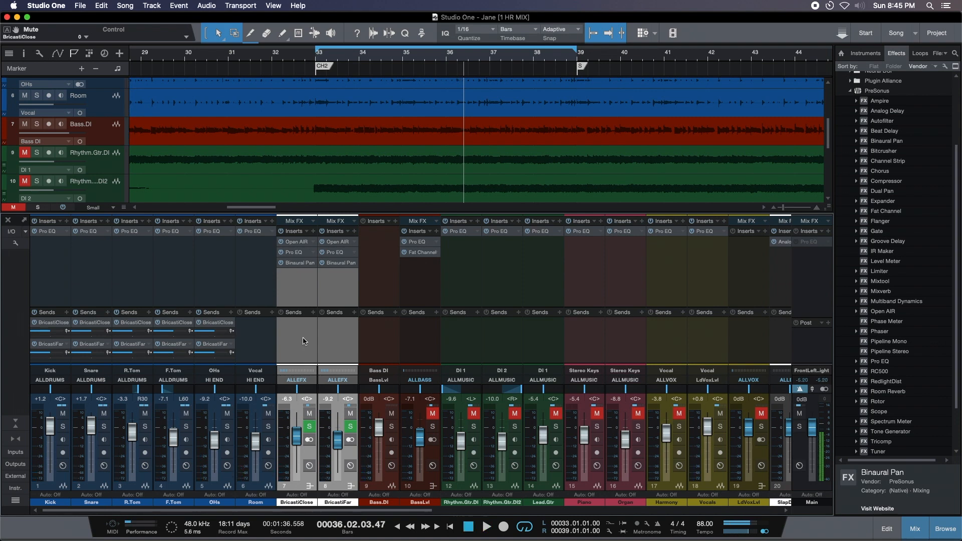
Select the drum channels from Kick to Room and unmute BassLvl during playback.
click(259, 351)
click(326, 350)
drag(67, 288, 237, 314)
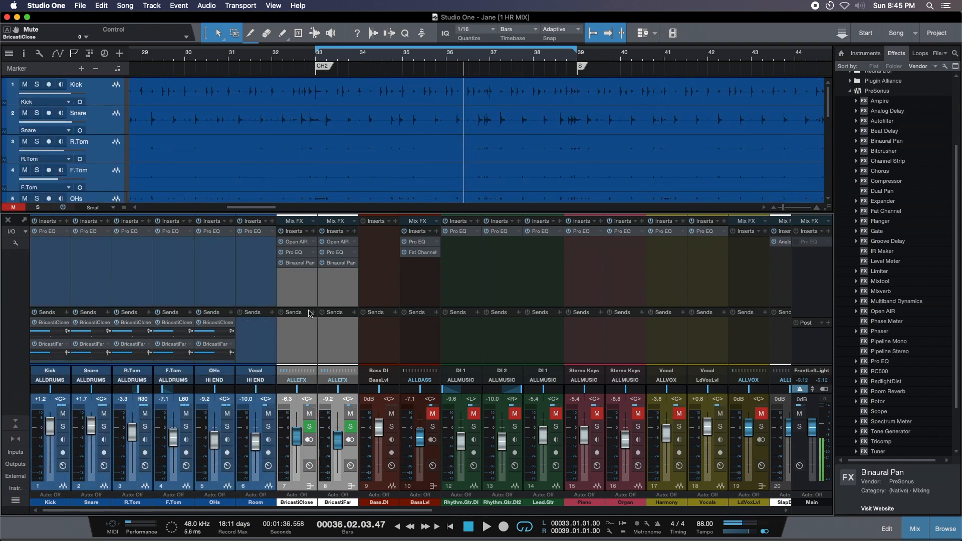
click(432, 413)
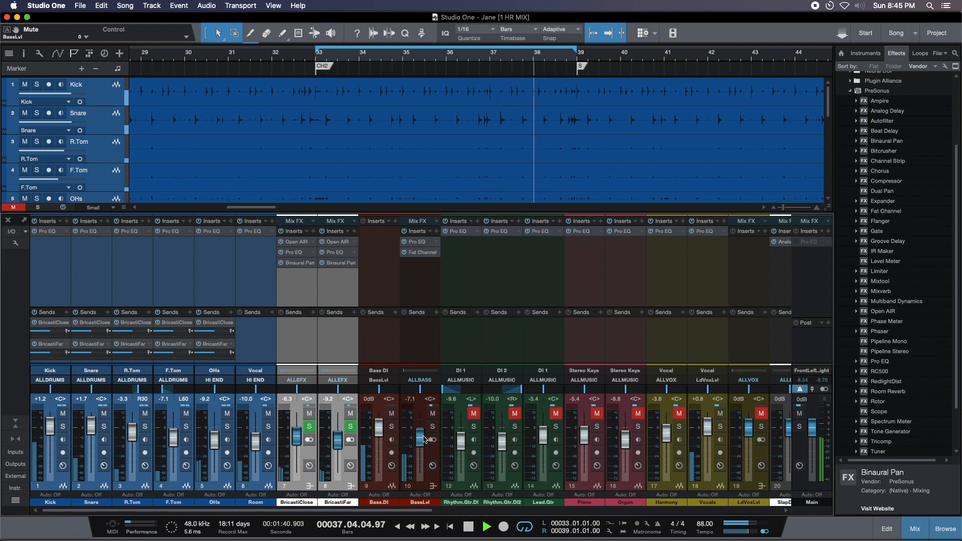
Compare the drums and bass with BricastiClose and BricastiFar muted and unmuted together.
drag(404, 510, 446, 517)
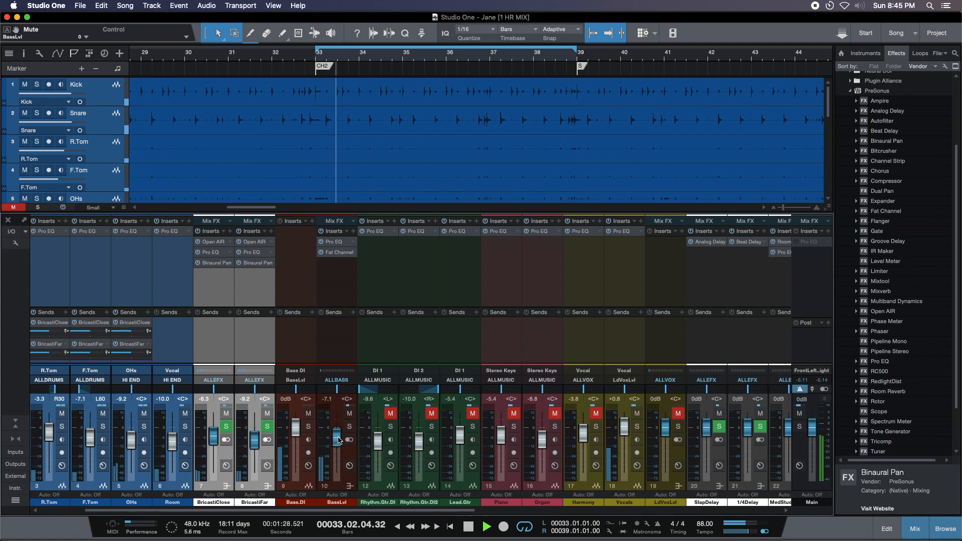
click(215, 346)
shift+click(251, 347)
click(226, 413)
click(226, 415)
Raise the BassLvl fader to -6.7 dB while briefly unmuting the two rhythm guitars to judge the balance.
click(391, 416)
click(431, 414)
drag(337, 440, 336, 438)
click(391, 414)
click(431, 414)
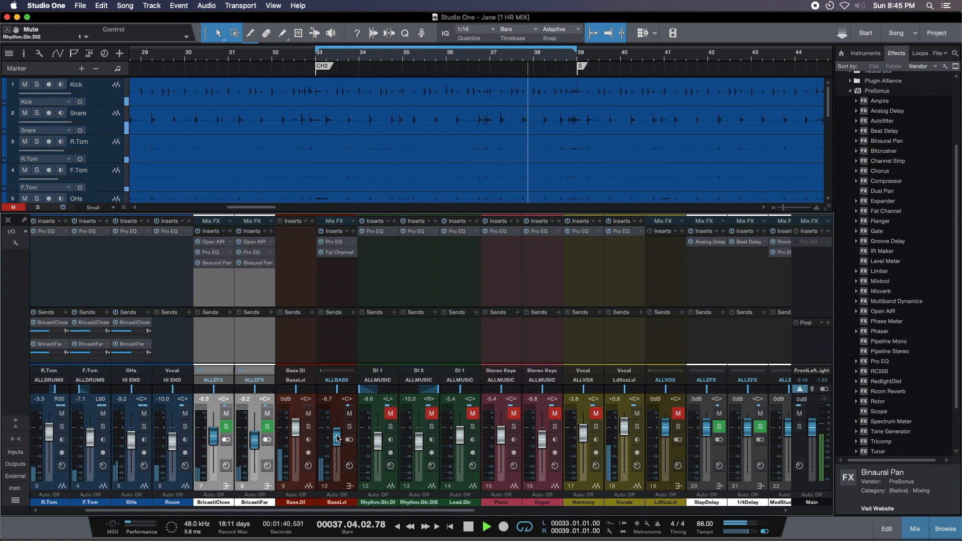
drag(337, 438, 337, 438)
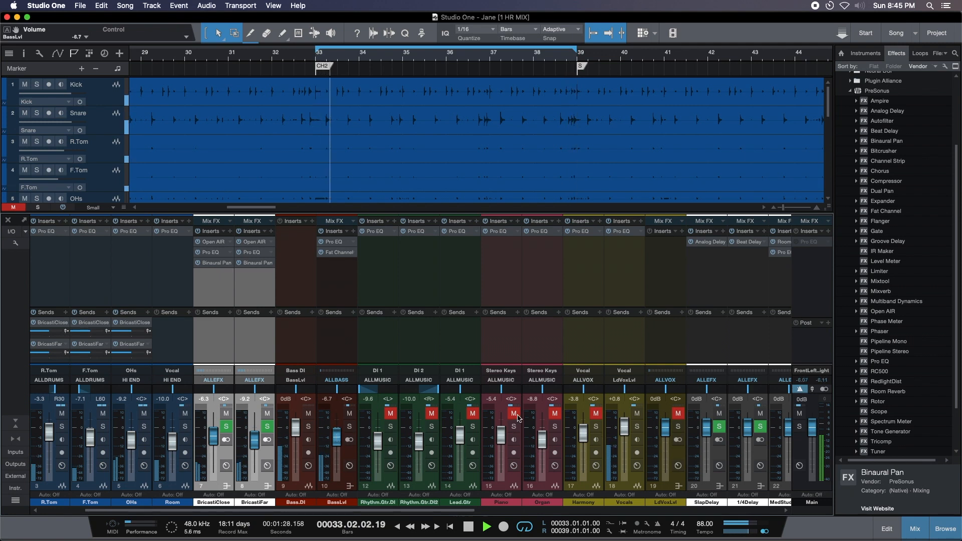
Unmute the remaining guitar, Piano, Organ, Harmony and LdVoxLvl channels, then stop playback.
click(431, 414)
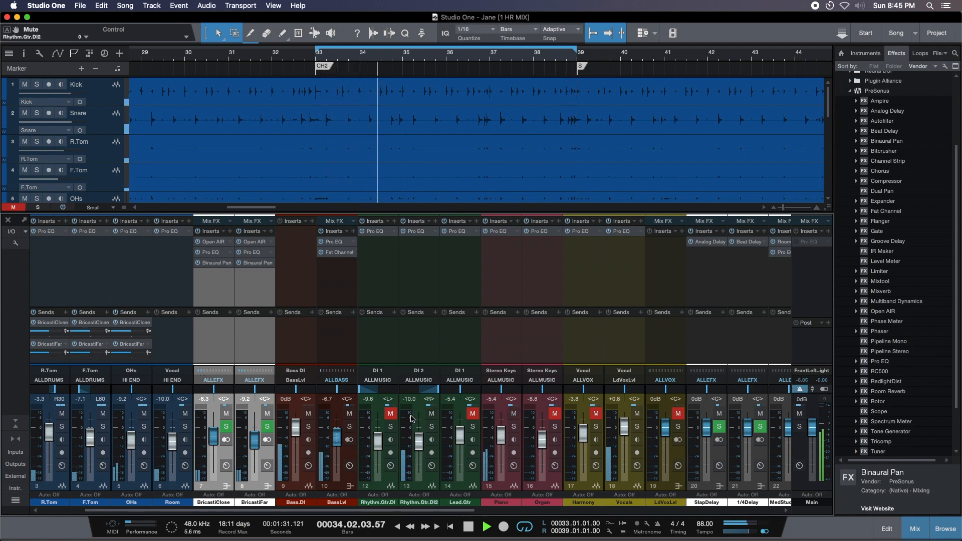
click(555, 413)
click(472, 414)
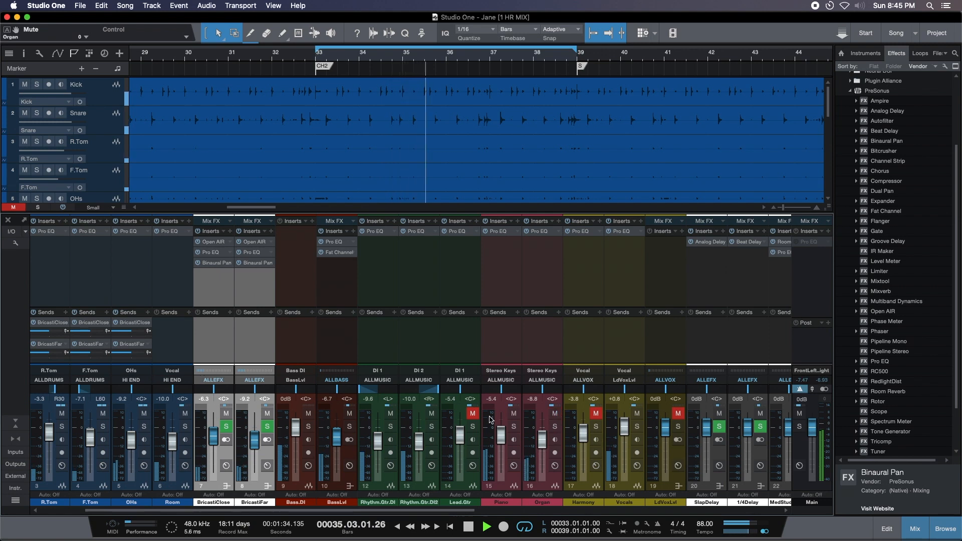
click(595, 414)
click(678, 413)
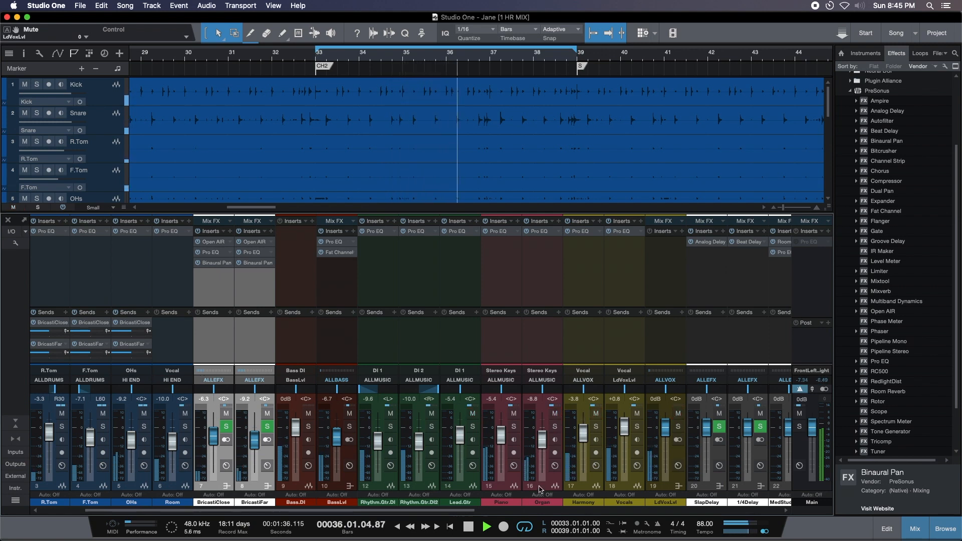
drag(450, 510, 469, 499)
key(space)
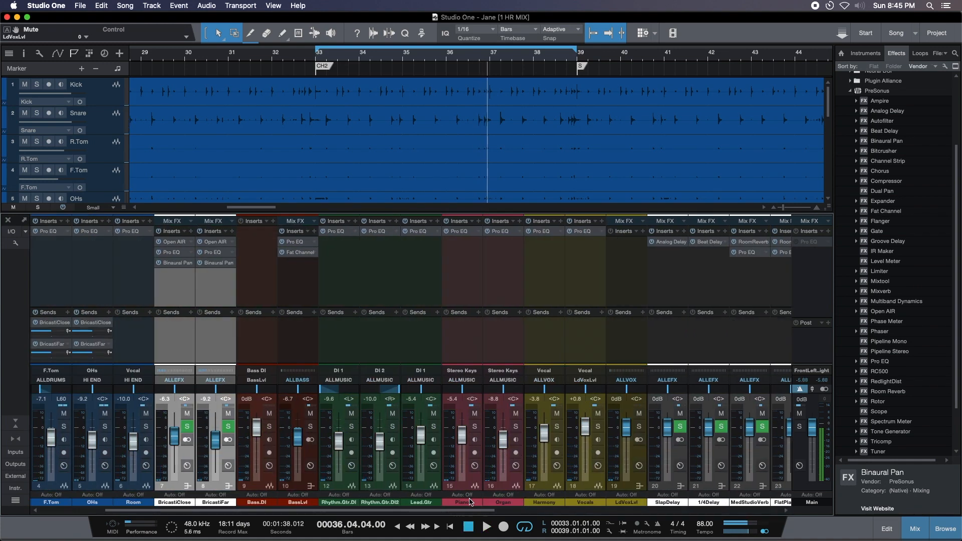
drag(457, 510, 782, 486)
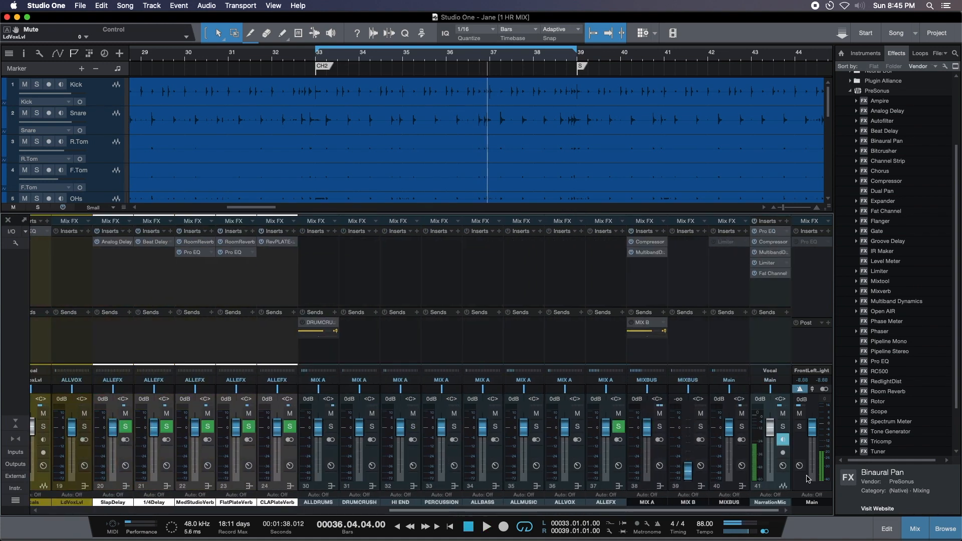
drag(475, 510, 130, 521)
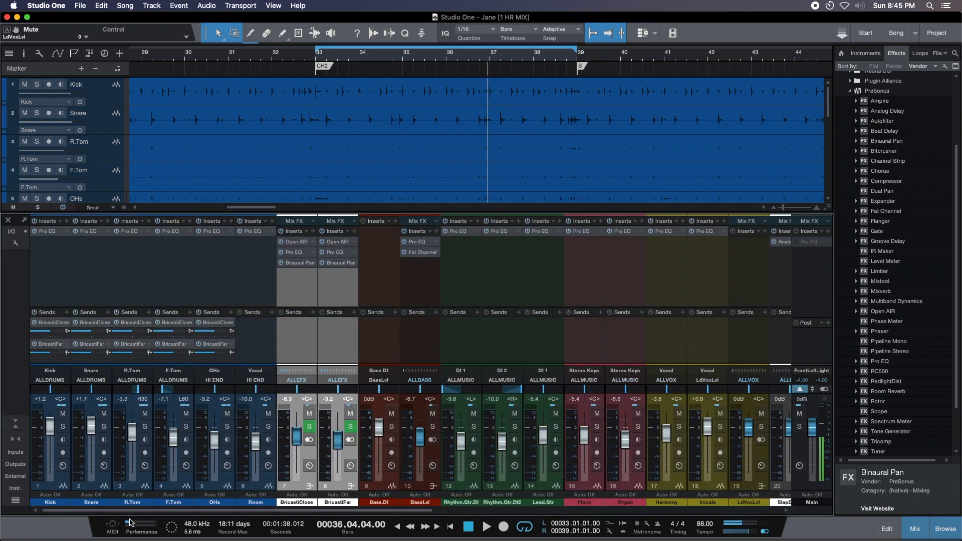
Start a 10-minute work countdown in the timer app and return to the song.
click(829, 6)
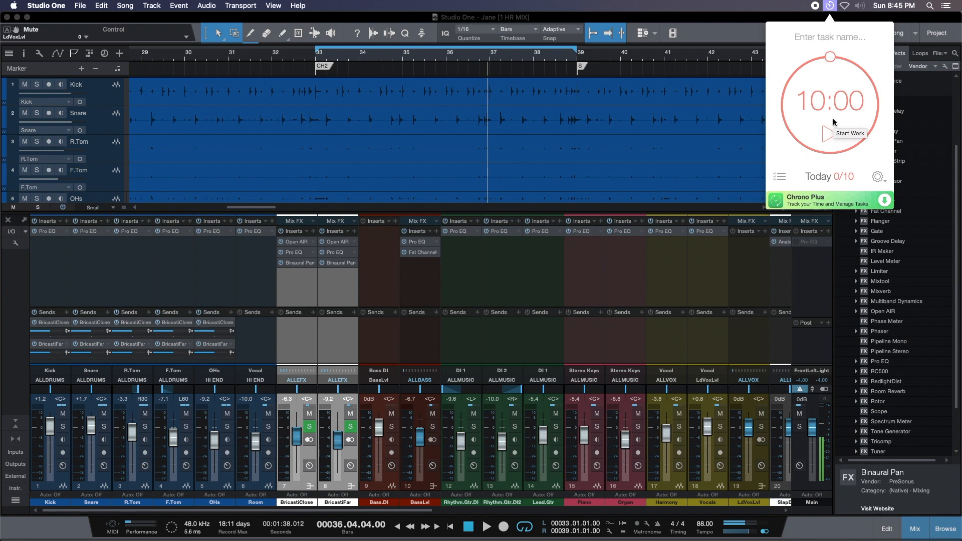
click(829, 134)
click(619, 21)
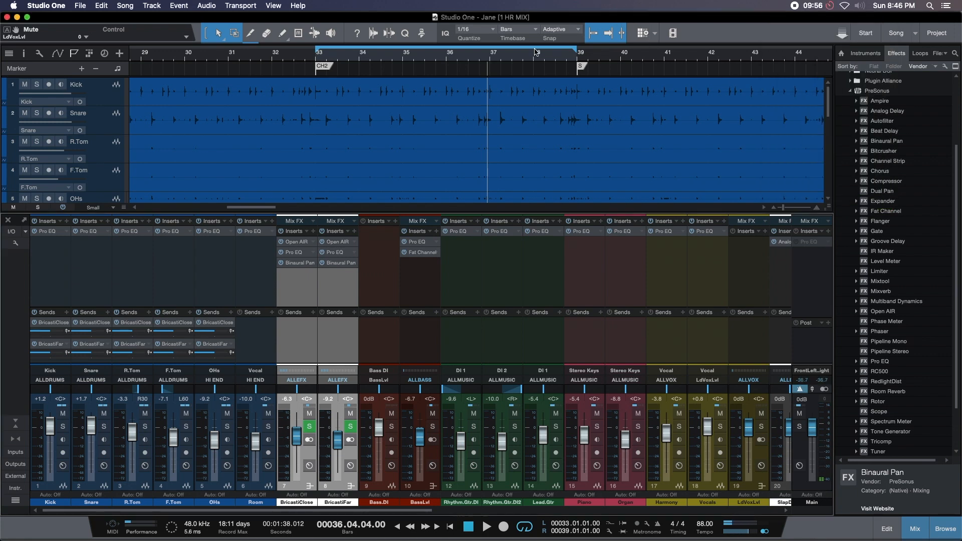
Resume playback, mute the Harmony and Vocals channels, and solo the OHs channel.
key(space)
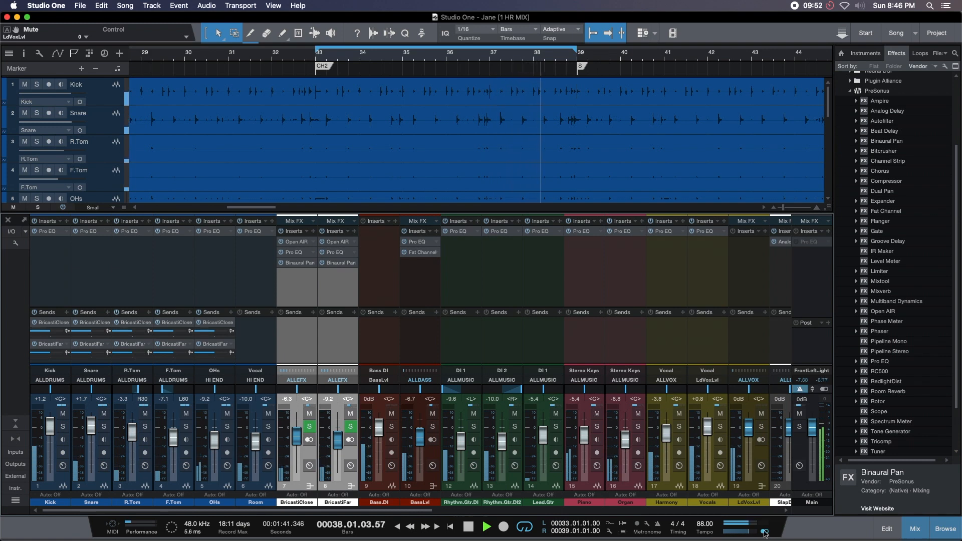
drag(679, 413, 720, 413)
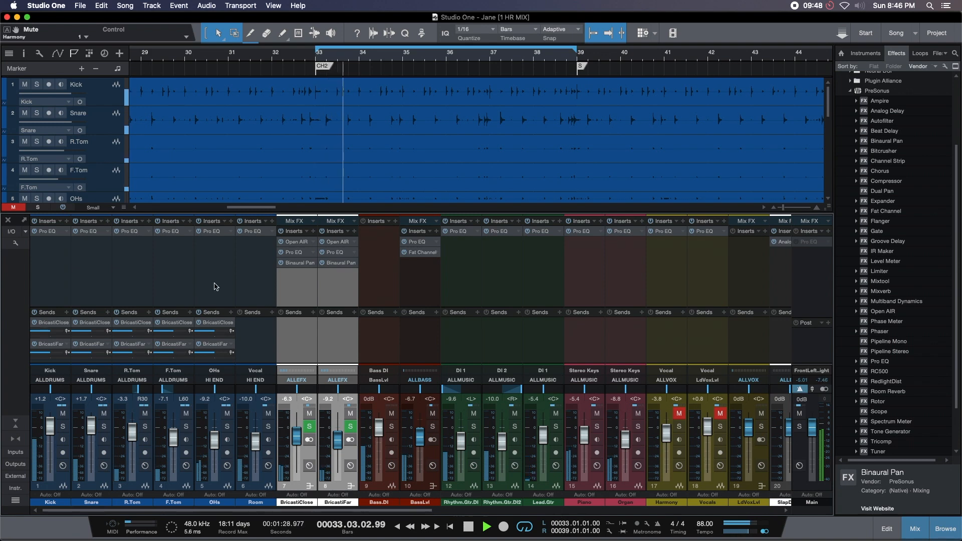
click(209, 422)
click(227, 426)
In the Pro EQ on OHs, cut the low-mid band by 5.76 dB at 632 Hz and set the low-cut frequency to 91.4 Hz.
click(211, 231)
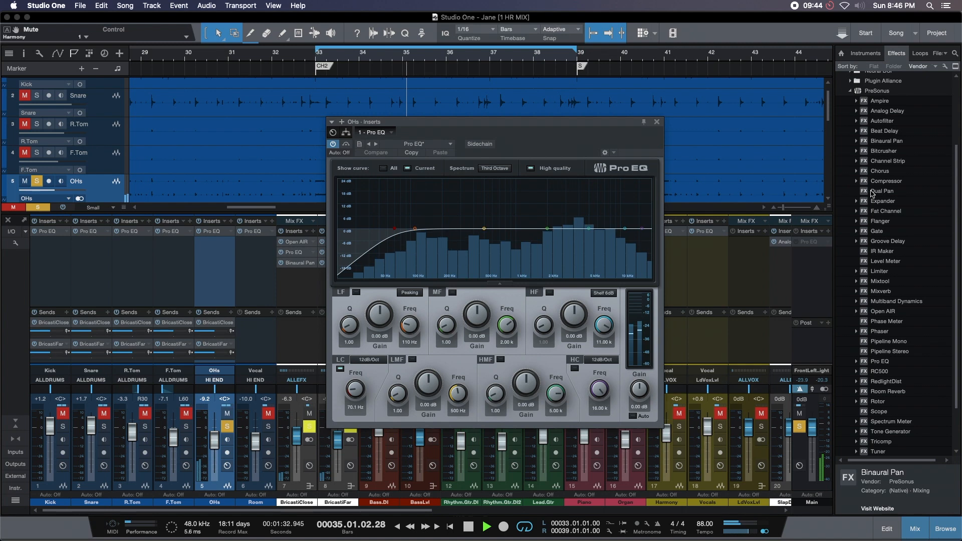
drag(483, 230, 484, 207)
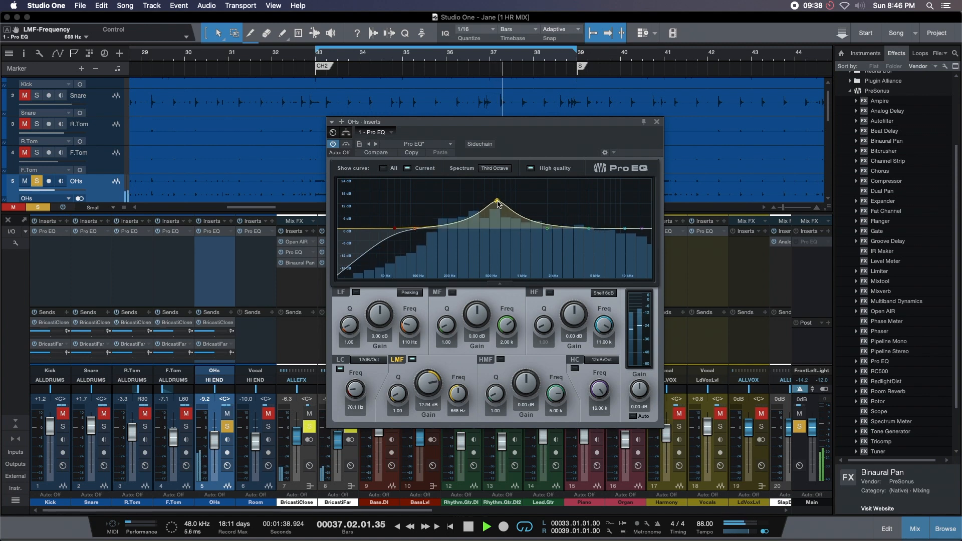
drag(495, 200, 495, 239)
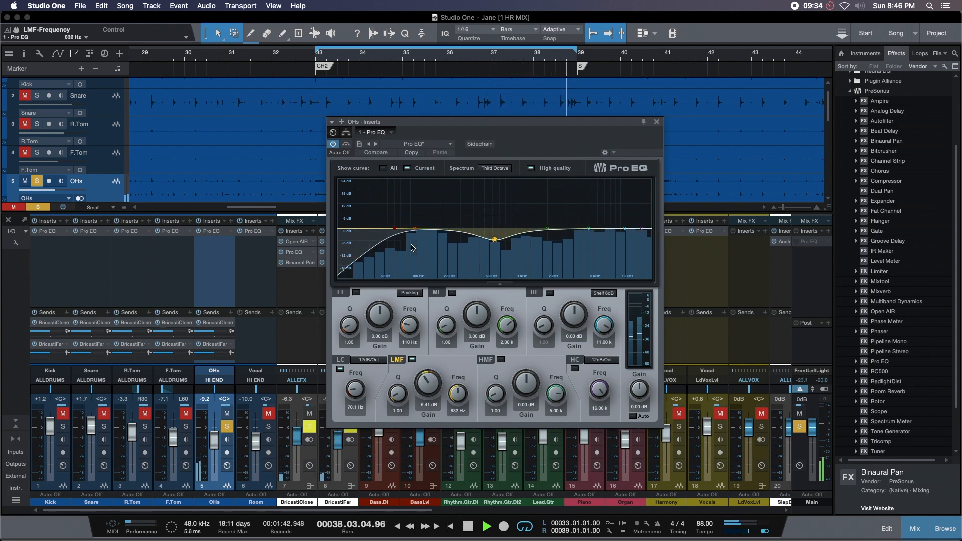
drag(353, 397, 356, 394)
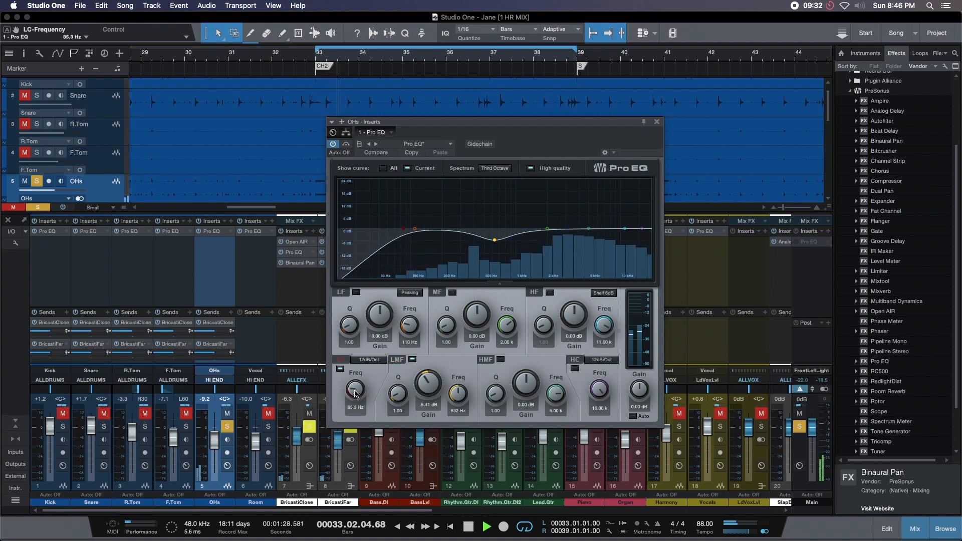
drag(415, 380, 437, 385)
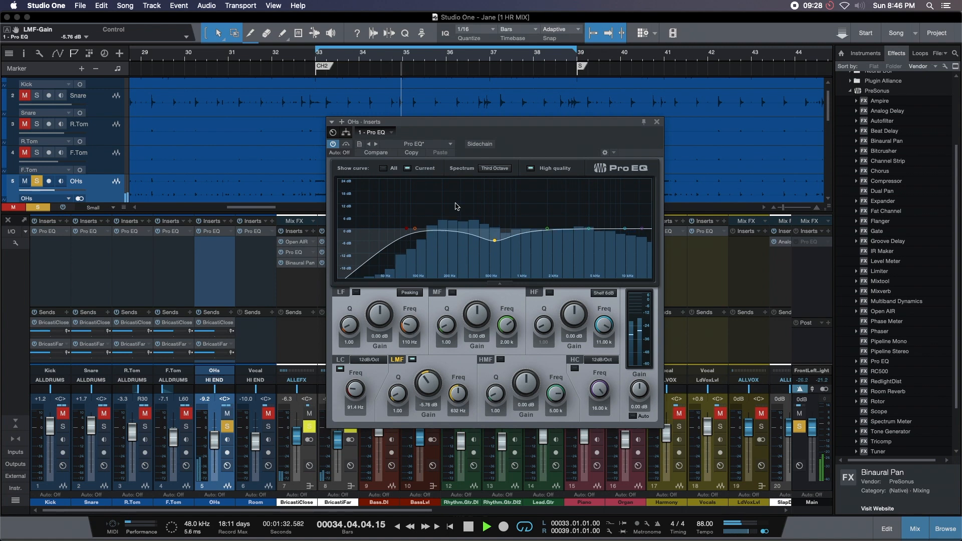
Compare the OHs sound with its Pro EQ bypassed and enabled, and take the channel out of solo.
click(333, 144)
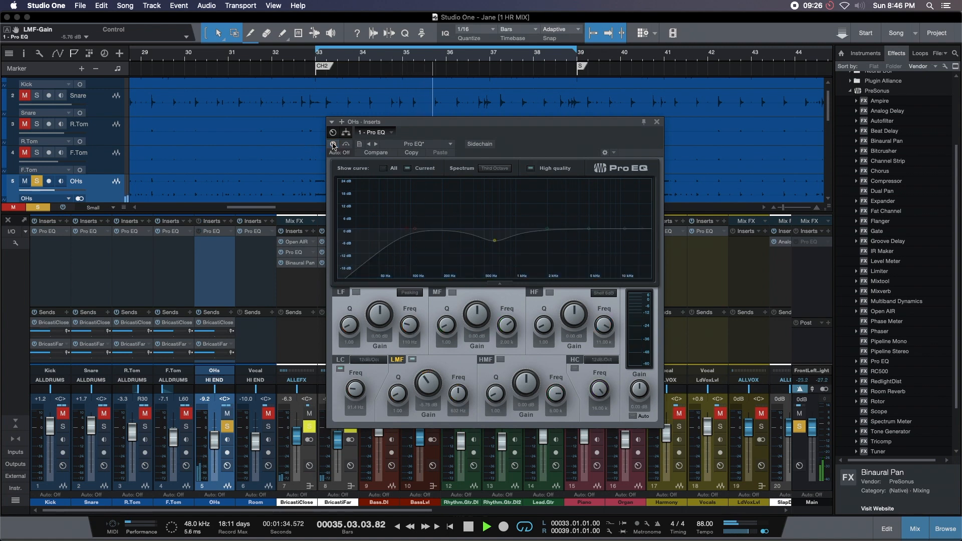
click(333, 144)
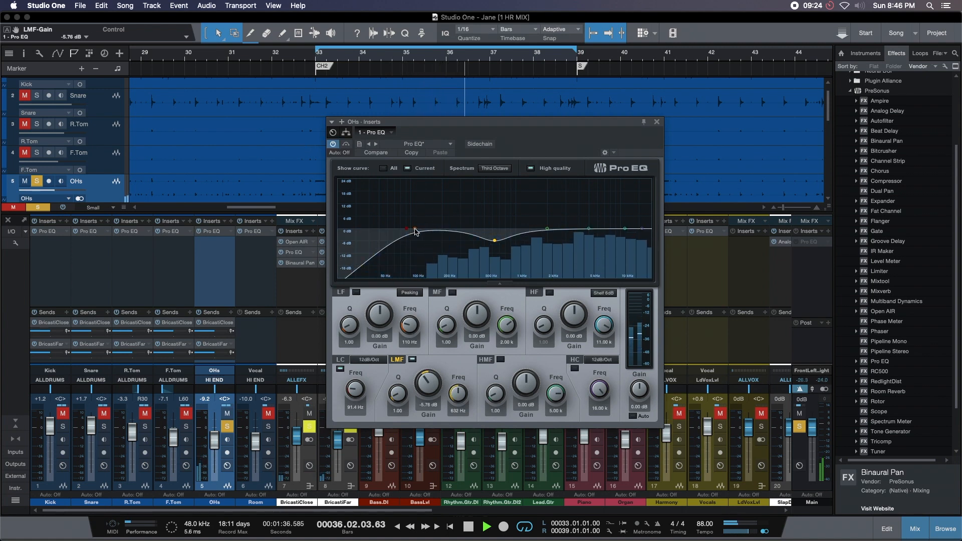
click(227, 427)
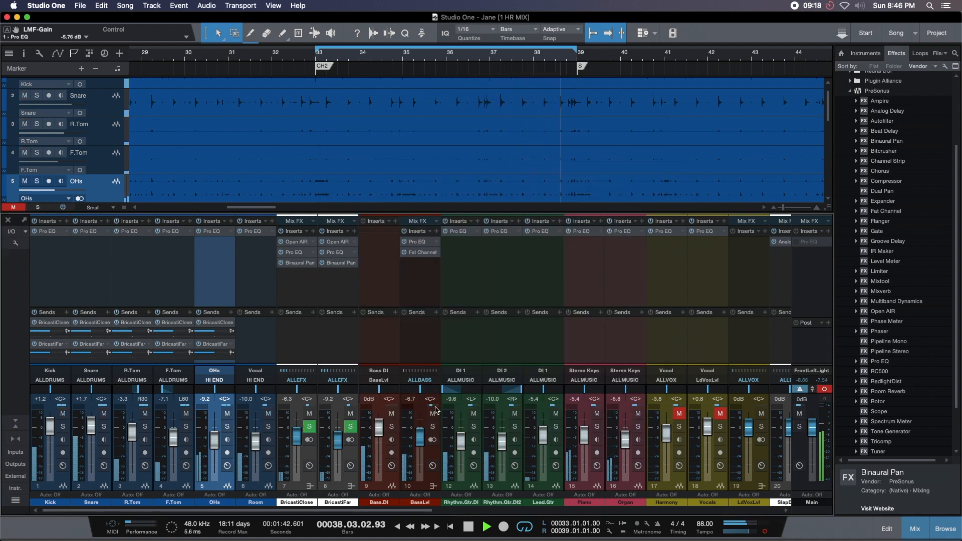
Open the Kick channel's Pro EQ, solo the kick, and set the low-cut frequency to 45.1 Hz.
double_click(51, 231)
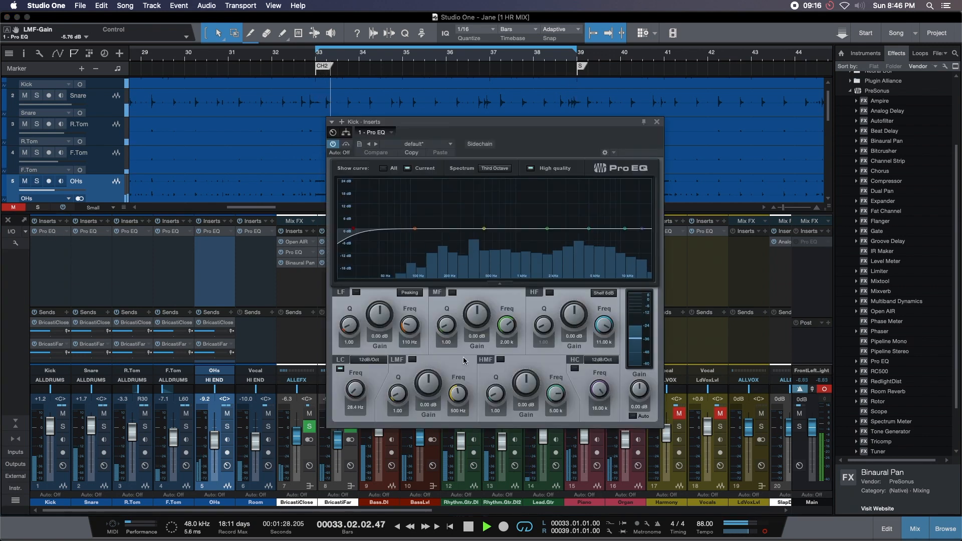
drag(594, 150, 375, 212)
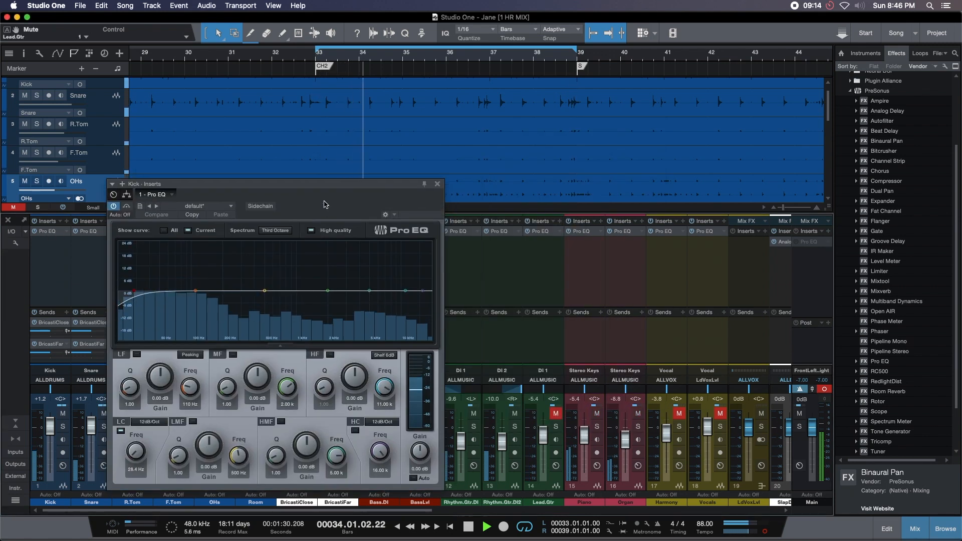
drag(301, 184, 460, 176)
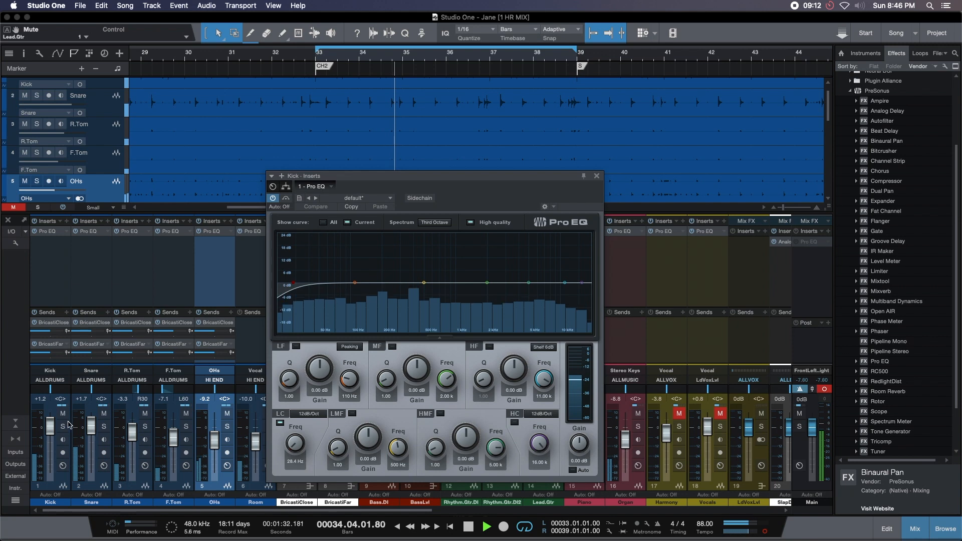
key(s)
mouse_move(293, 284)
mouse_down()
mouse_move(338, 285)
mouse_move(309, 288)
mouse_up()
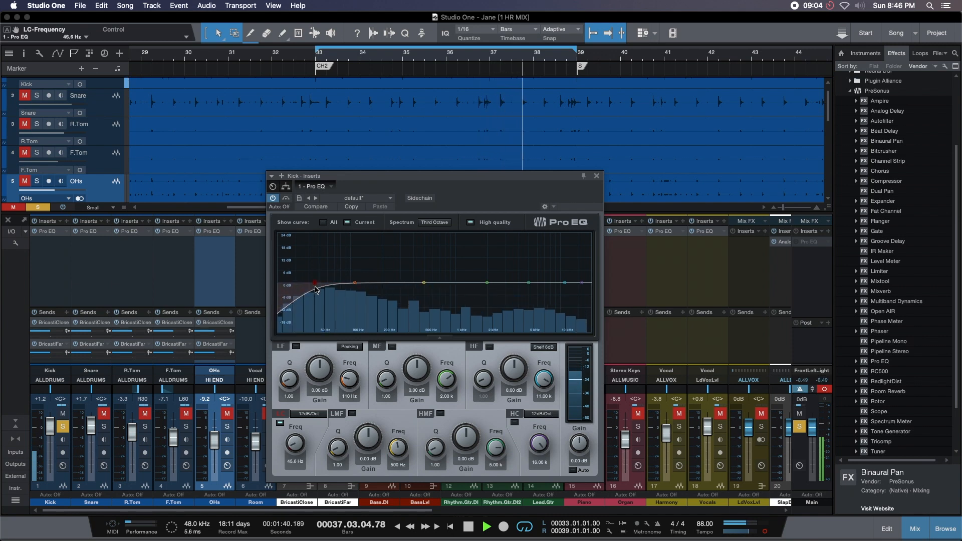
double_click(315, 286)
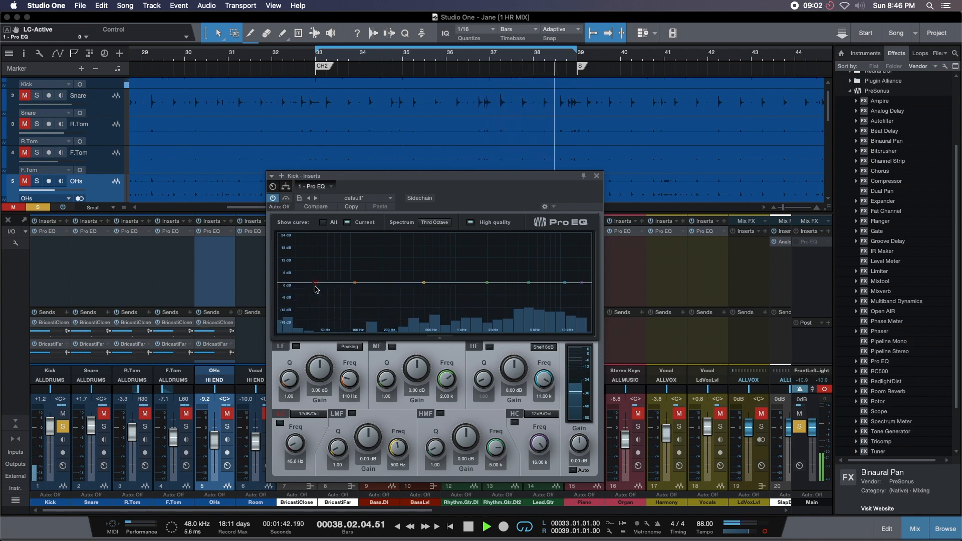
click(315, 287)
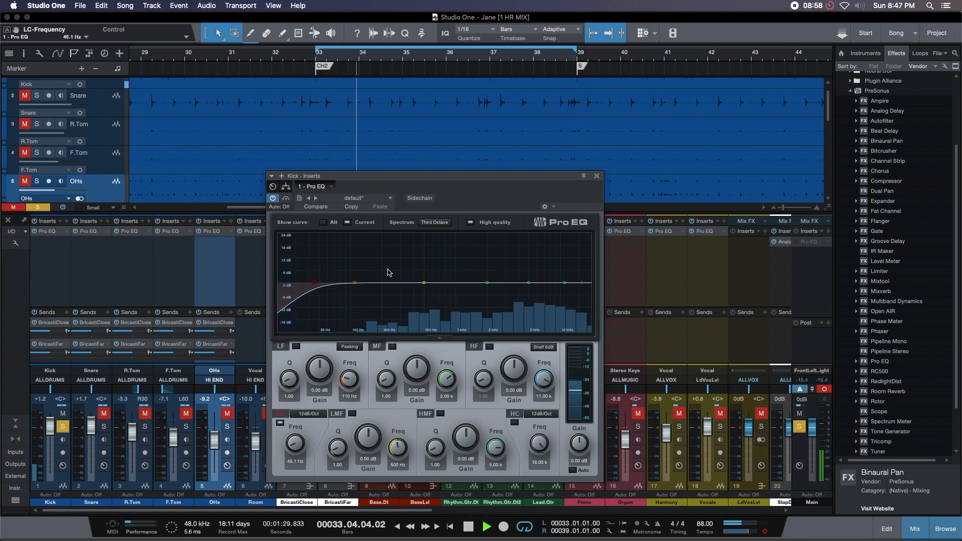
On the kick EQ, boost the low band 3.36 dB at 60.7 Hz and, with OHs also soloed, cut the low-mid band 6.24 dB at 403 Hz.
drag(356, 284, 341, 280)
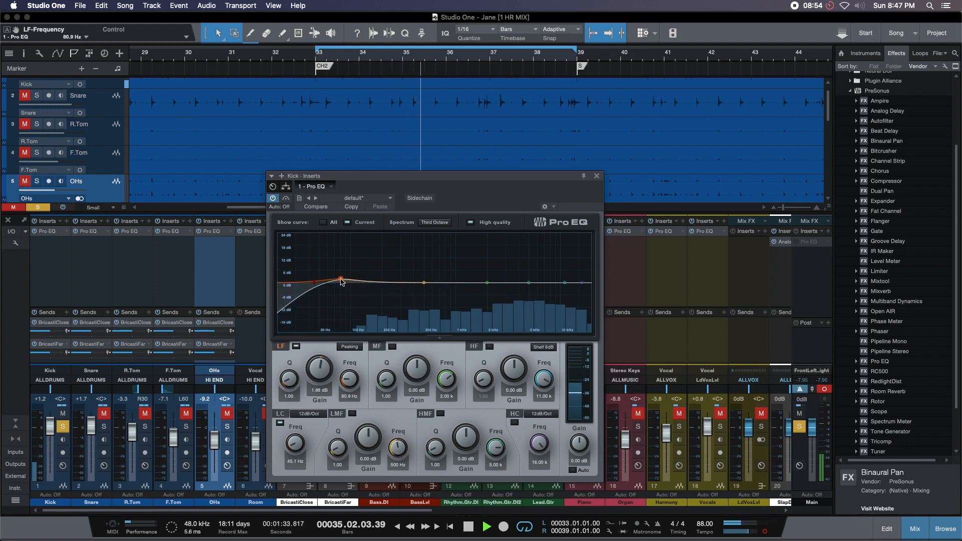
mouse_move(325, 267)
mouse_down()
mouse_move(337, 267)
mouse_move(327, 274)
mouse_up()
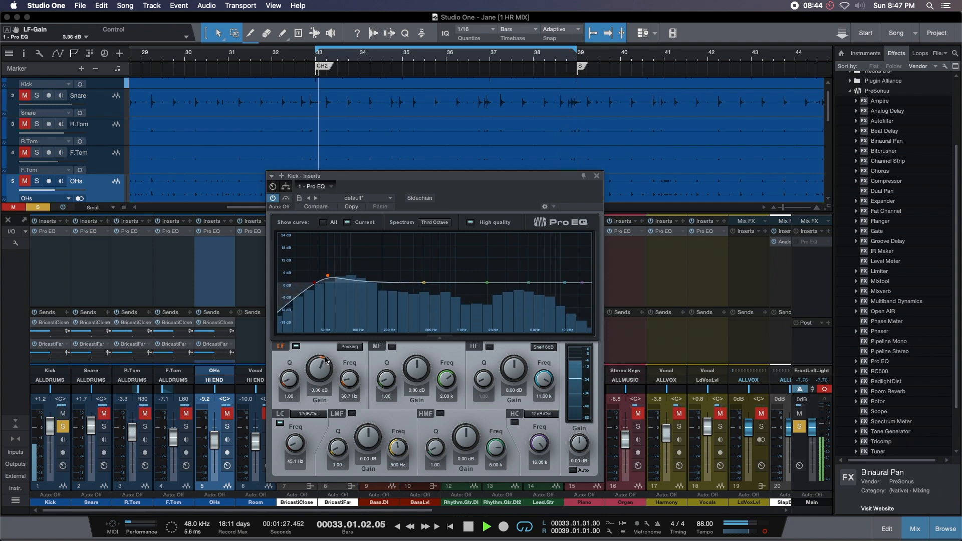
drag(424, 283, 415, 276)
double_click(416, 276)
click(227, 427)
drag(415, 276, 415, 296)
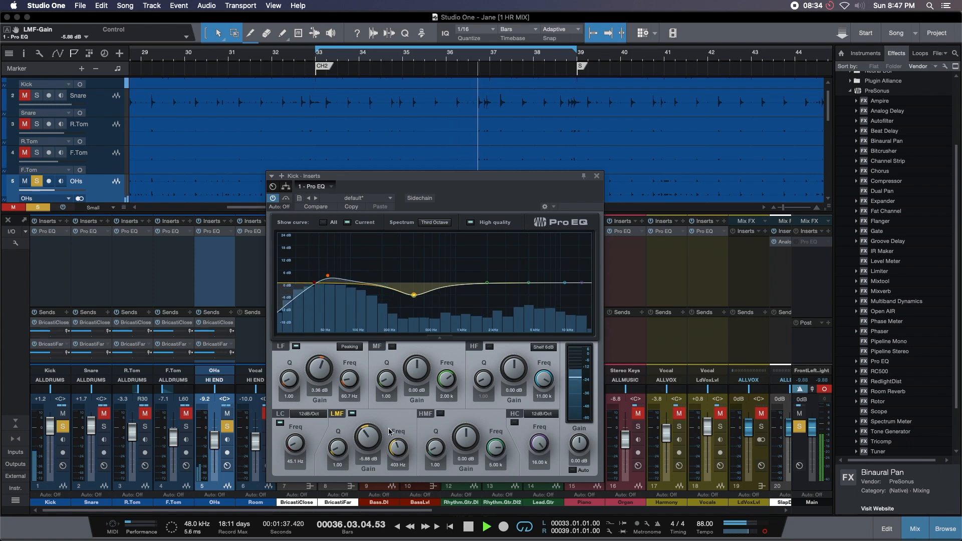
drag(368, 435, 368, 437)
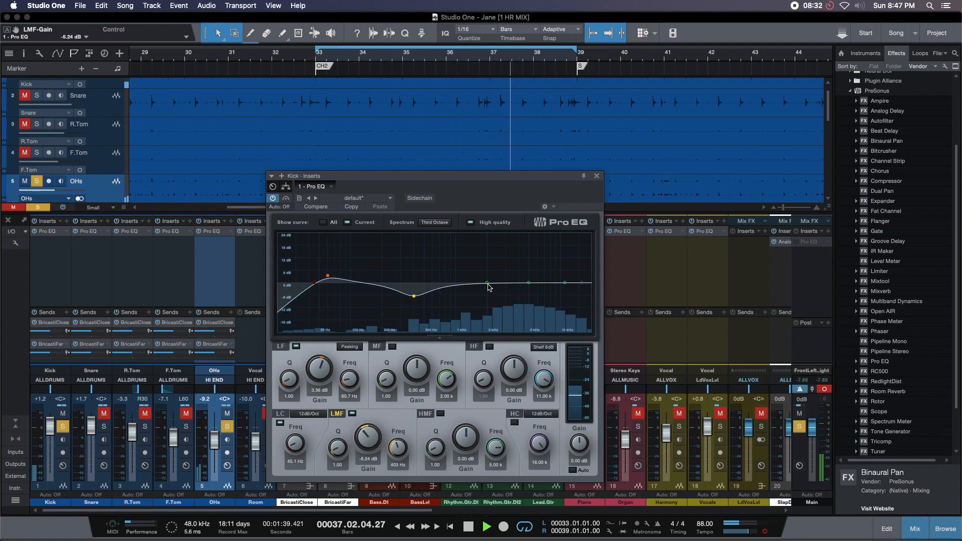
Try a mid-band boost on the kick EQ up to about 11.5 dB near 3.18 kHz, toggling solo to compare in context.
mouse_move(488, 283)
mouse_down()
mouse_move(489, 255)
mouse_move(491, 273)
mouse_up()
double_click(495, 270)
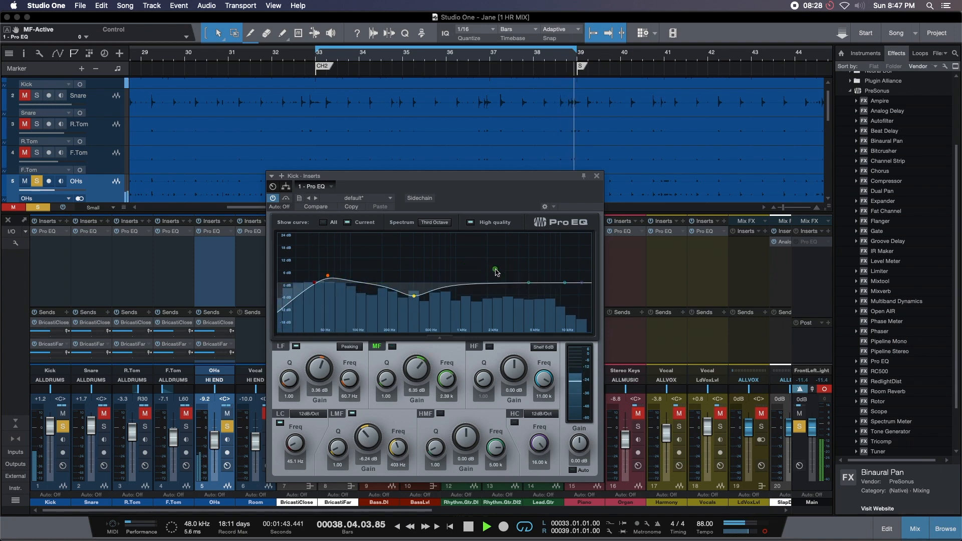
key(shift+s)
mouse_move(495, 270)
mouse_down()
mouse_move(481, 255)
mouse_move(504, 256)
mouse_move(493, 263)
mouse_up()
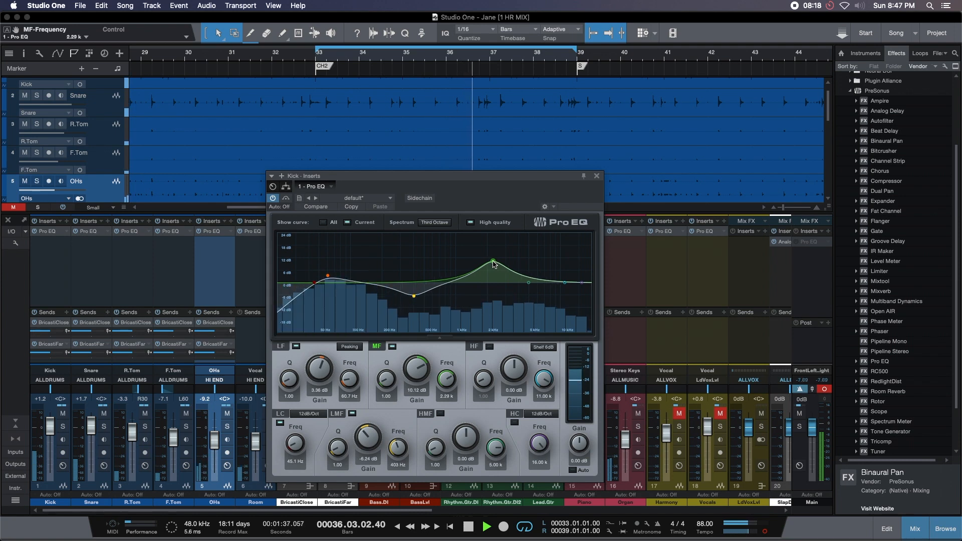
click(62, 426)
mouse_move(494, 261)
mouse_down()
mouse_move(510, 271)
mouse_move(496, 255)
mouse_up()
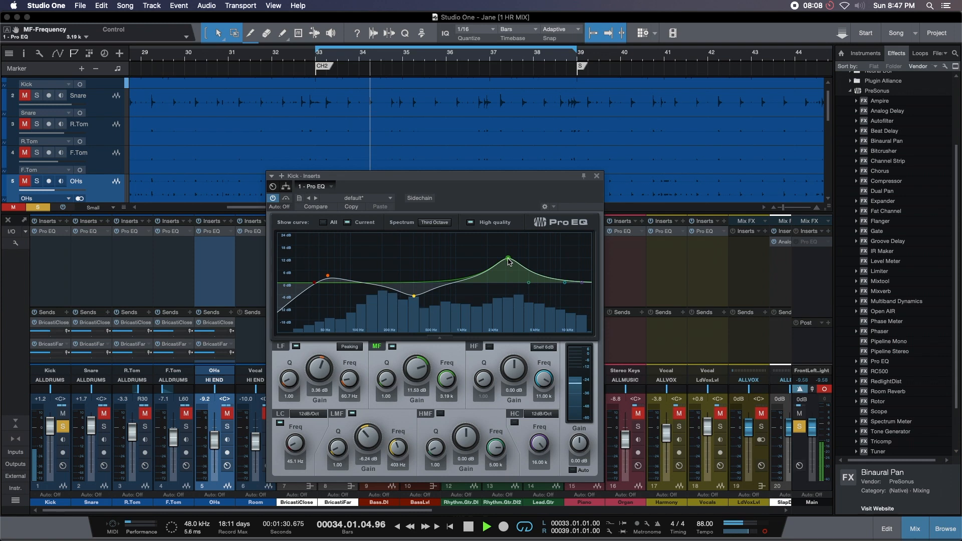
double_click(508, 259)
Set the kick EQ's high band to a 12 dB shelf with a 7.68 dB boost at 3.68 kHz.
click(543, 347)
click(554, 379)
drag(564, 282, 515, 273)
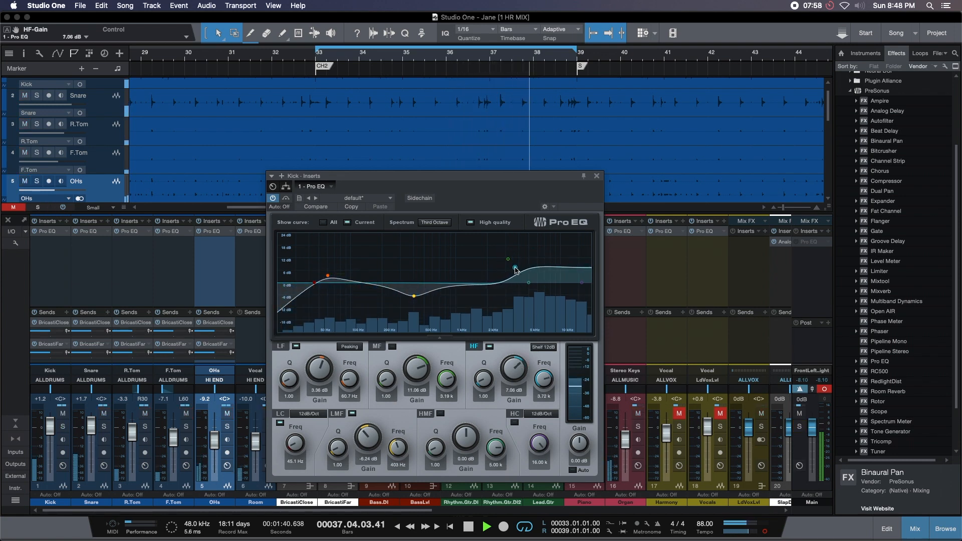
scroll(512, 372, up, 2)
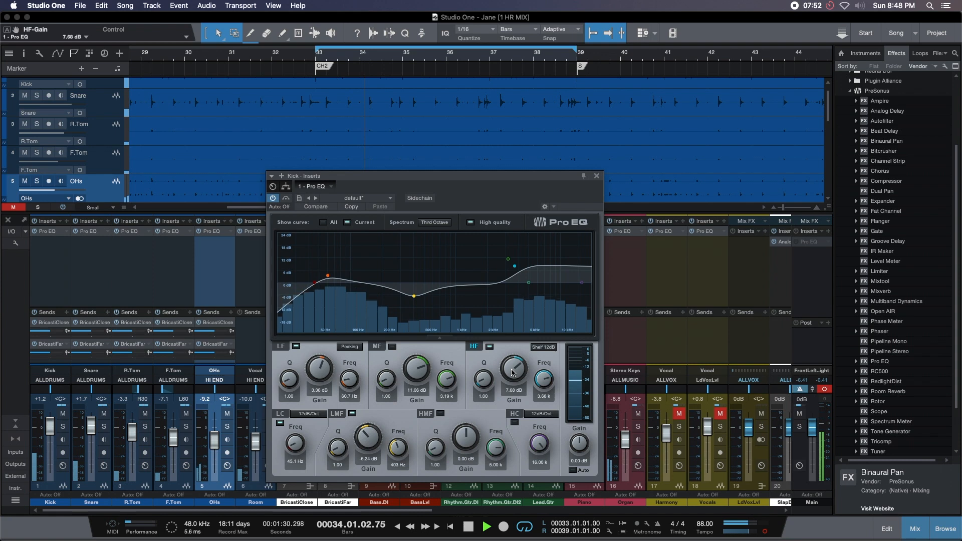
Set the kick EQ's mid band to a 4.32 dB boost at 2.50 kHz and close the plug-in.
click(597, 176)
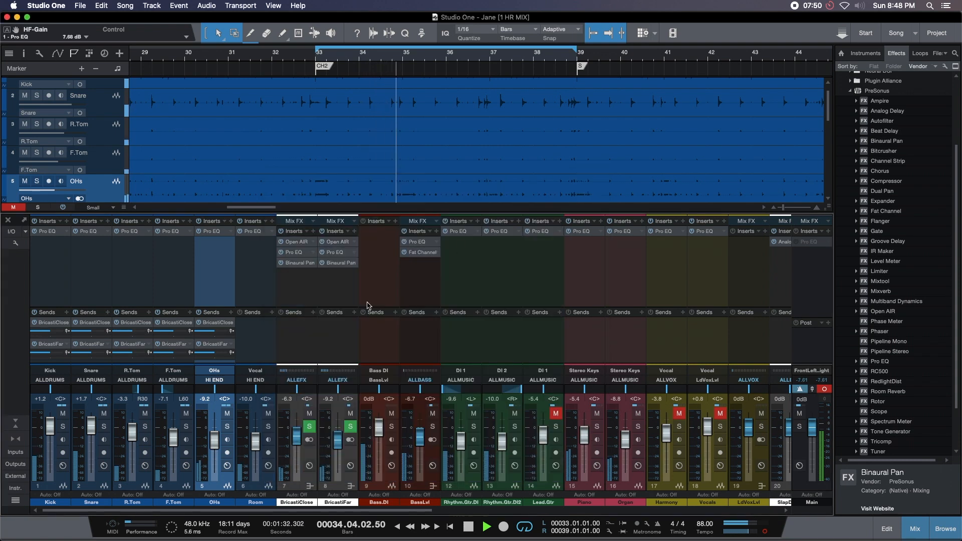
click(48, 231)
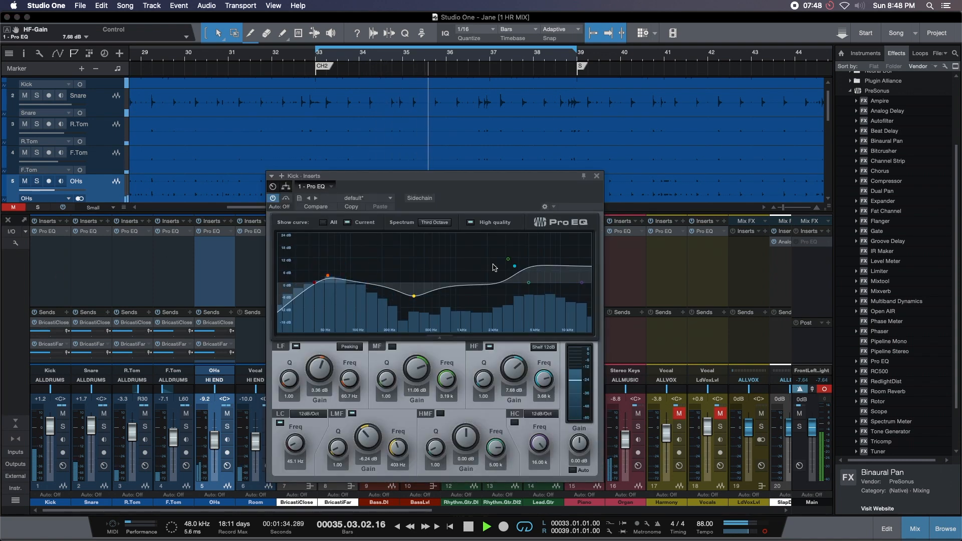
mouse_move(508, 260)
mouse_down()
mouse_move(466, 258)
mouse_move(498, 276)
mouse_up()
drag(417, 370, 417, 371)
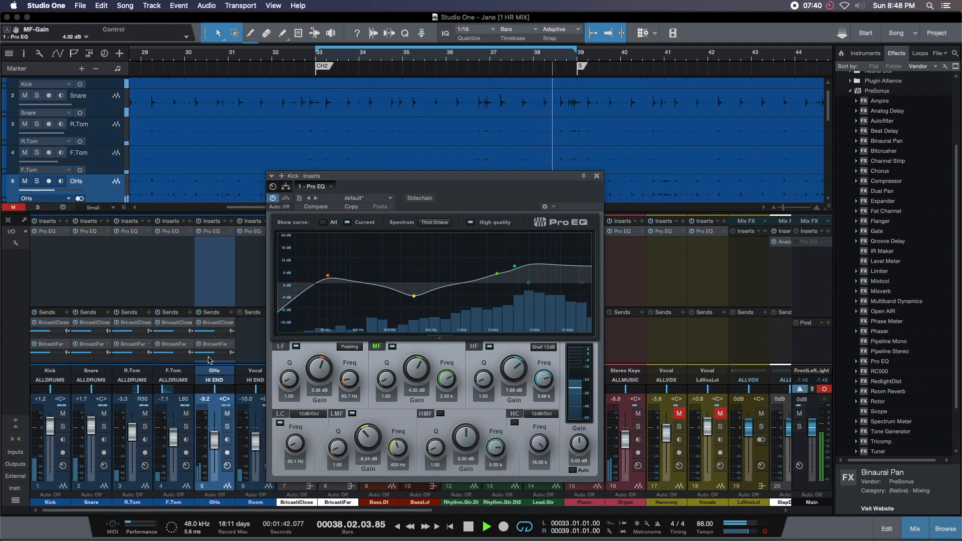
key(Escape)
In the Snare channel's Pro EQ, set the low cut to 139 Hz and boost the low-mid band 4.32 dB at 3.05 kHz.
double_click(89, 232)
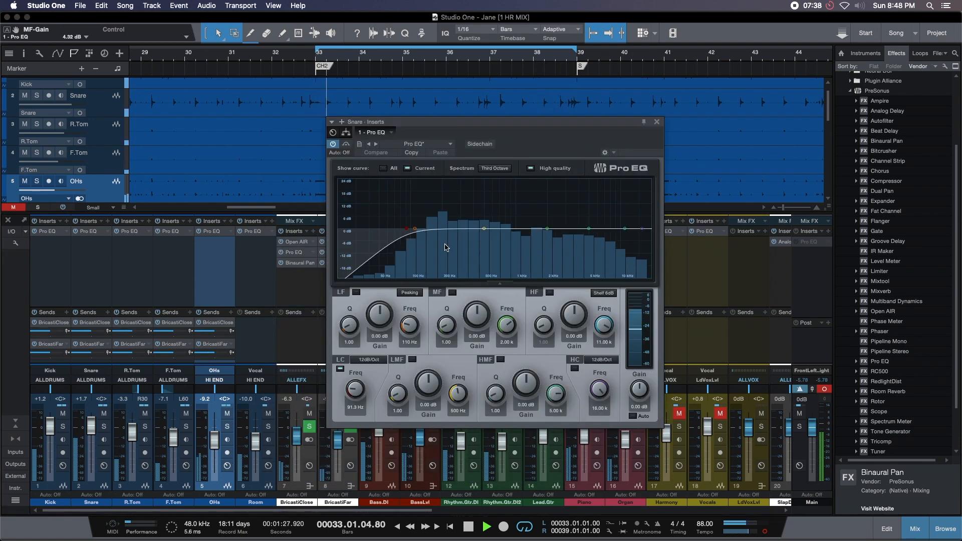
drag(412, 235, 423, 233)
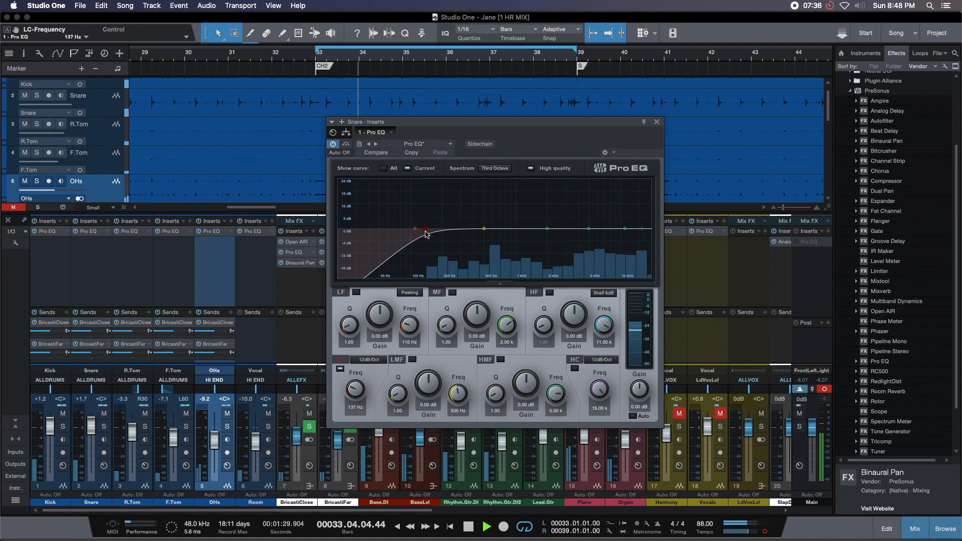
drag(484, 230, 537, 202)
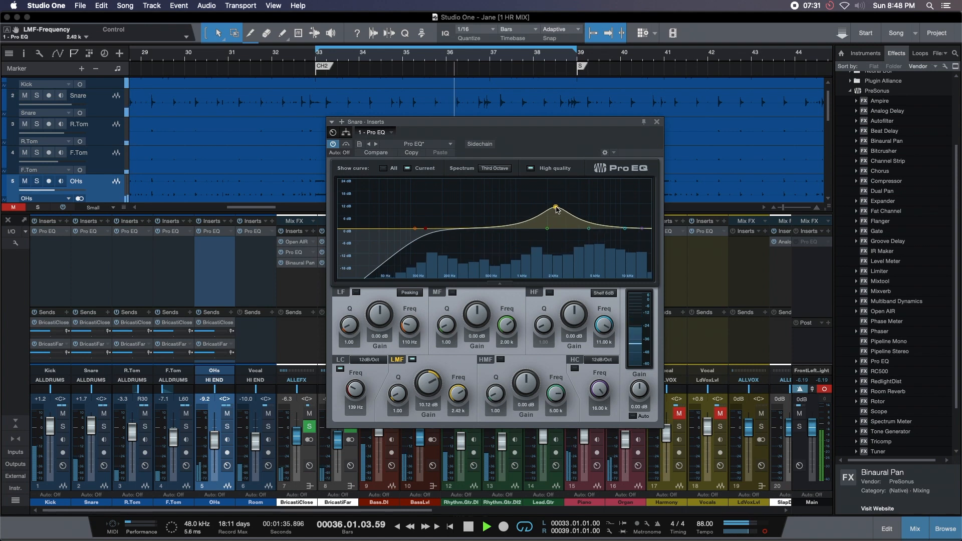
drag(566, 211, 568, 219)
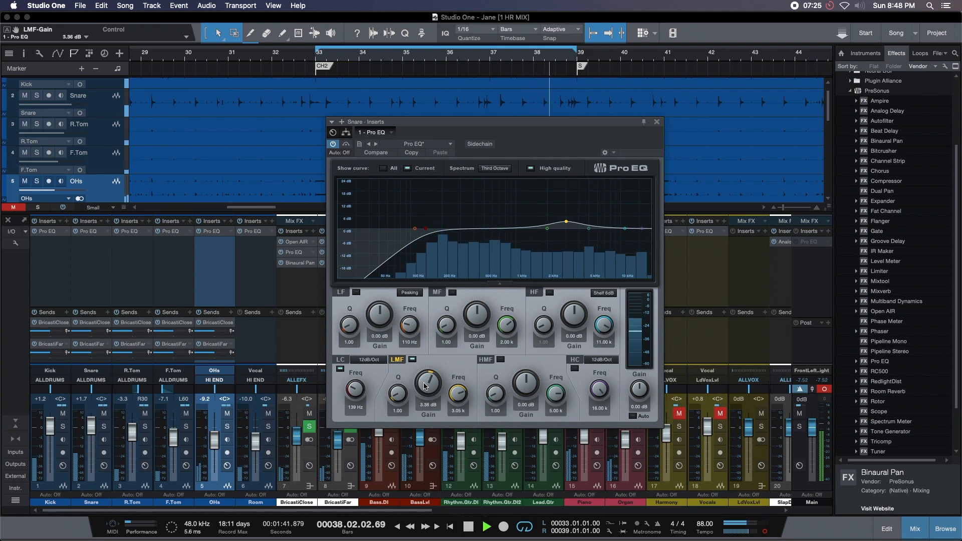
Set the snare EQ's high band to a 12 dB shelf boosting 3.84 dB at 5.00 kHz, and raise the Snare fader to +2.1 dB.
click(603, 293)
click(607, 322)
drag(624, 229, 615, 206)
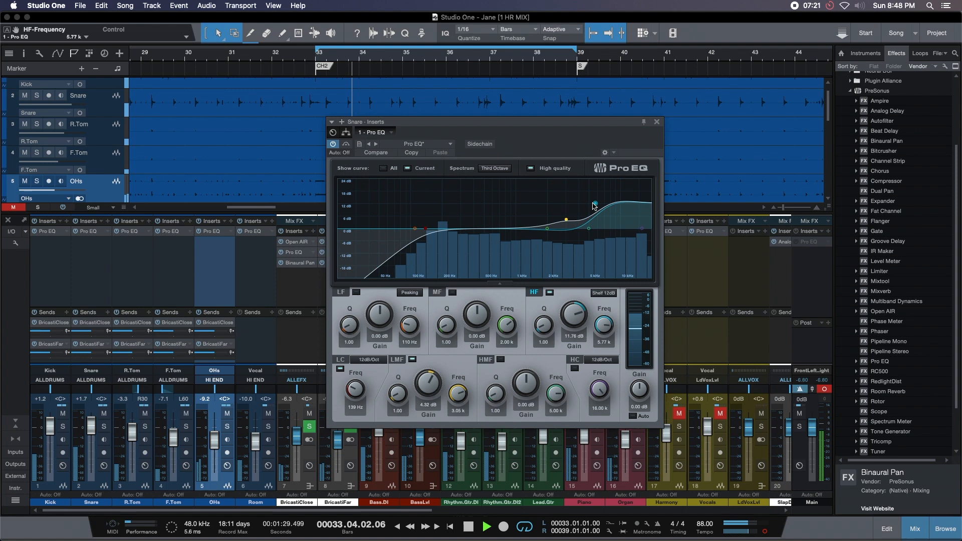
drag(588, 214, 586, 219)
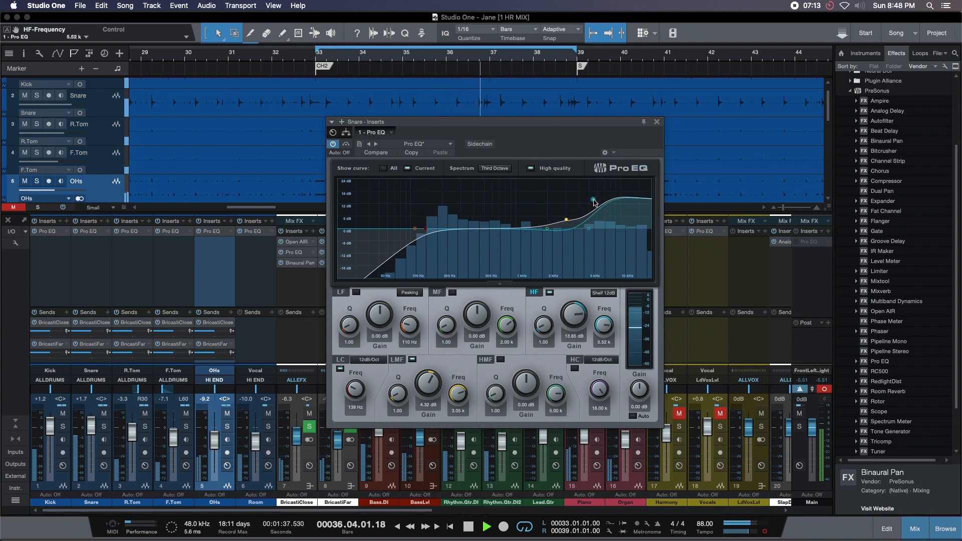
drag(589, 205, 589, 211)
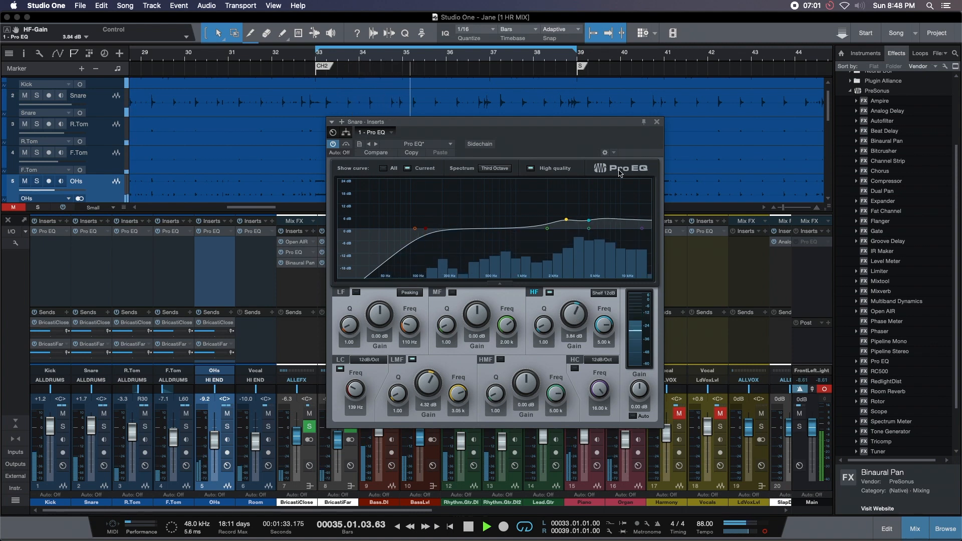
click(656, 121)
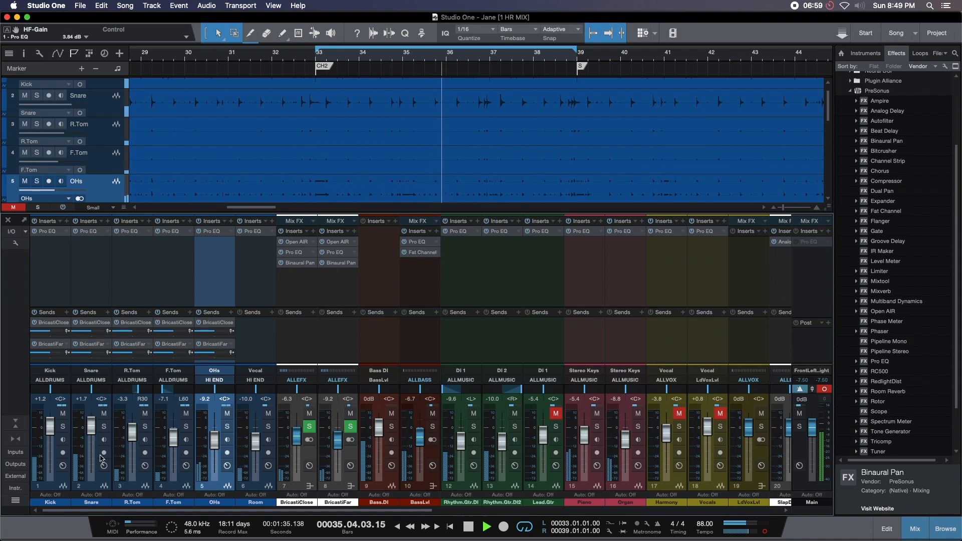
drag(92, 433, 92, 432)
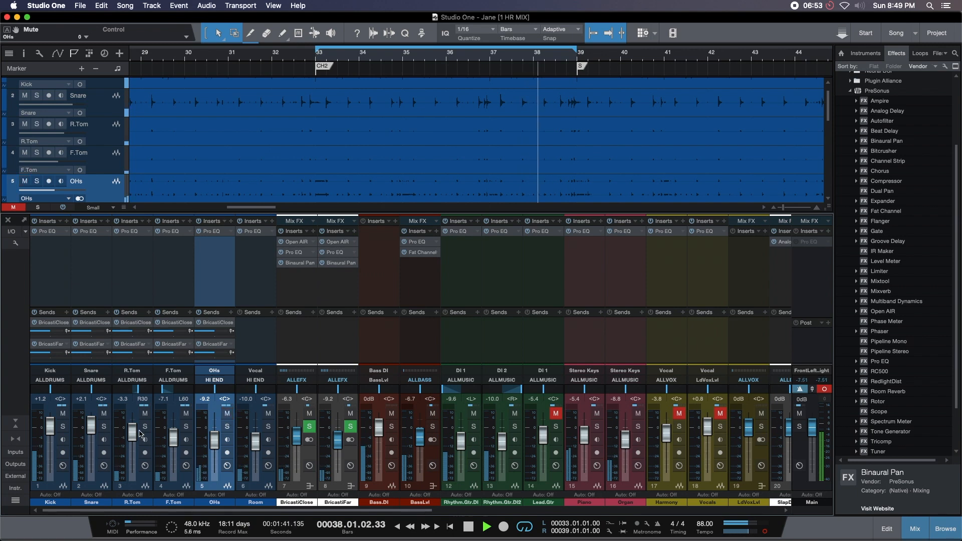
Solo the Room channel and cut its Pro EQ low-mid band by 7.20 dB at 612 Hz with a Q of 0.75.
click(268, 426)
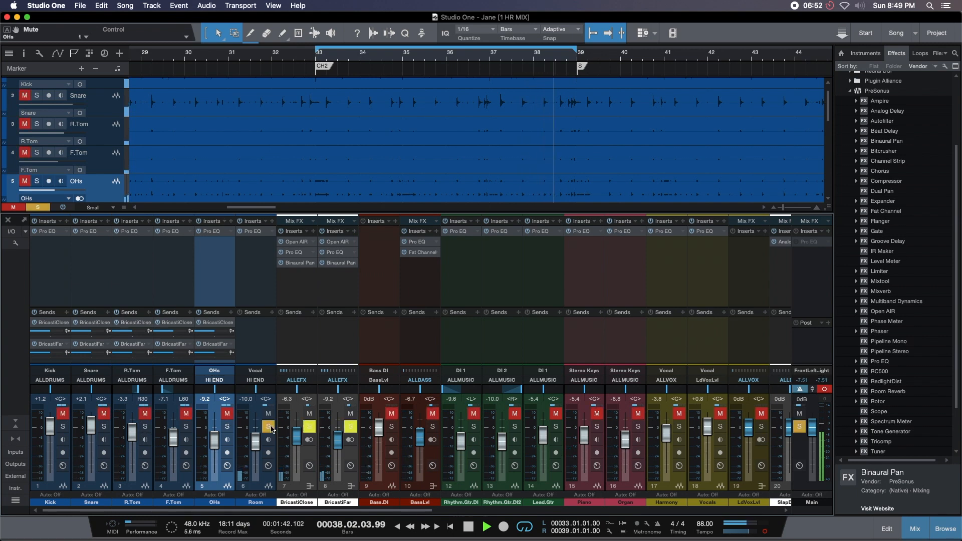
click(253, 232)
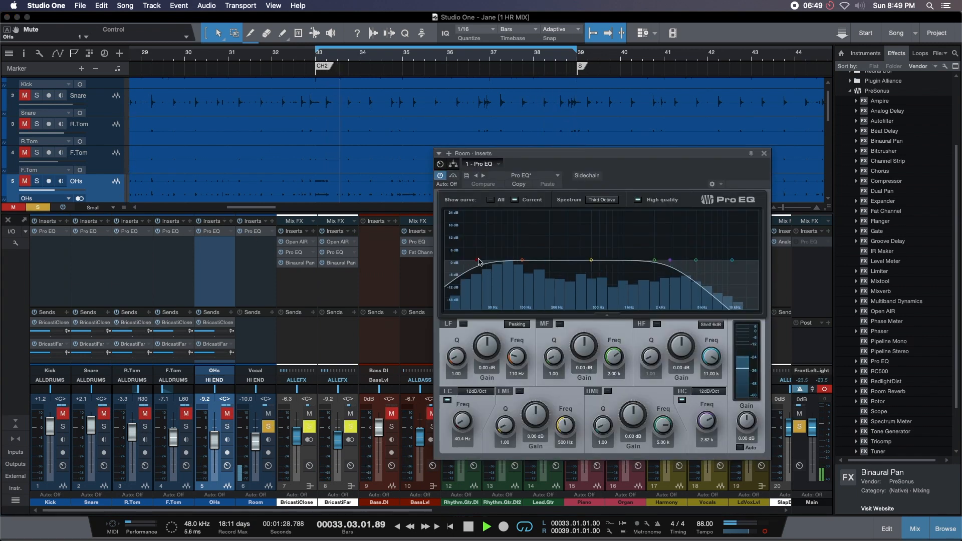
mouse_move(591, 260)
mouse_down()
mouse_move(576, 245)
mouse_move(593, 244)
mouse_move(587, 286)
mouse_move(593, 279)
mouse_up()
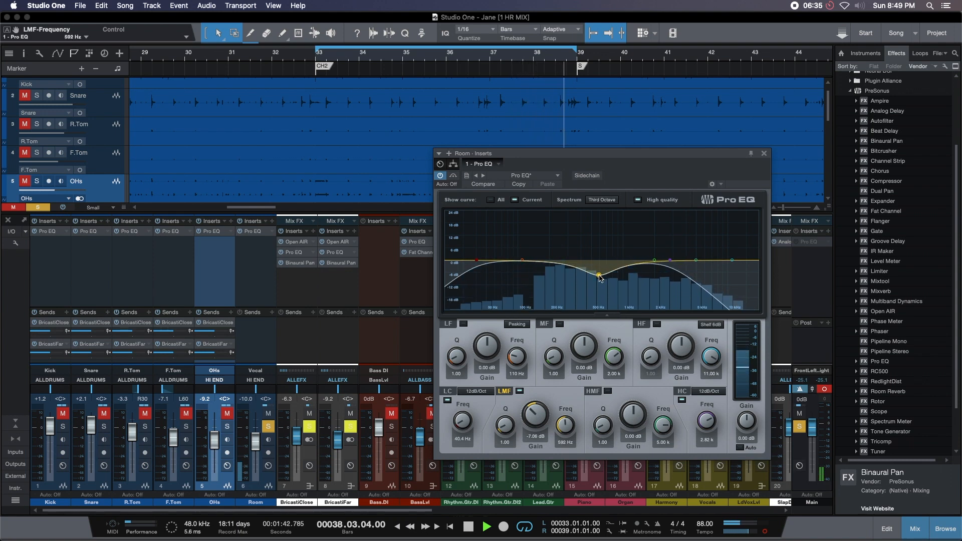
scroll(599, 276, down, 3)
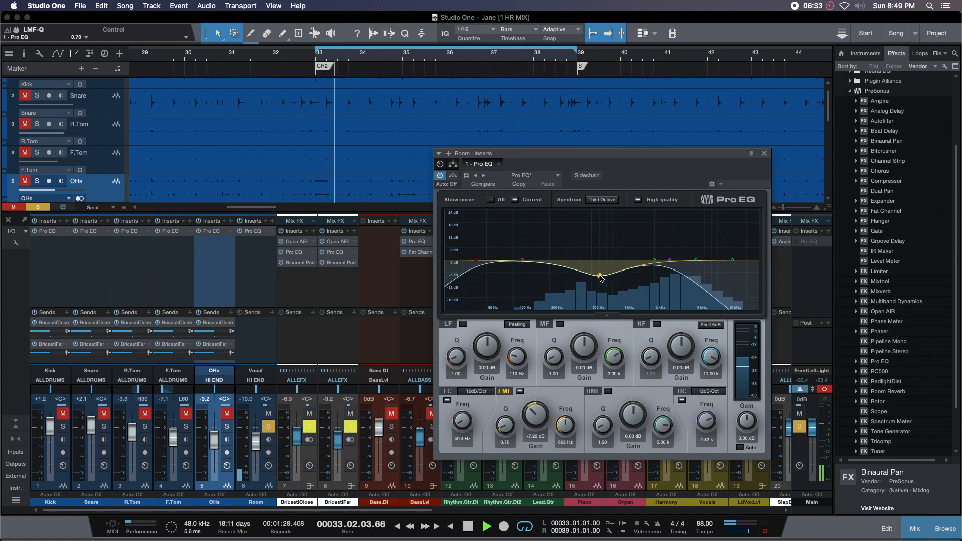
drag(600, 275, 601, 276)
drag(535, 412, 535, 412)
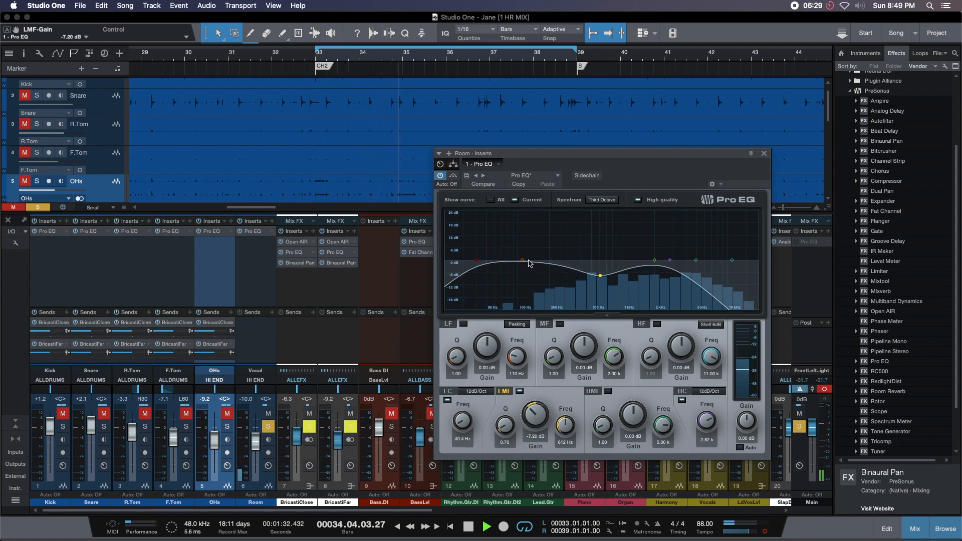
Take the Room channel out of solo, close its Pro EQ, and raise the Room fader to -9.6 dB.
key(shift+s)
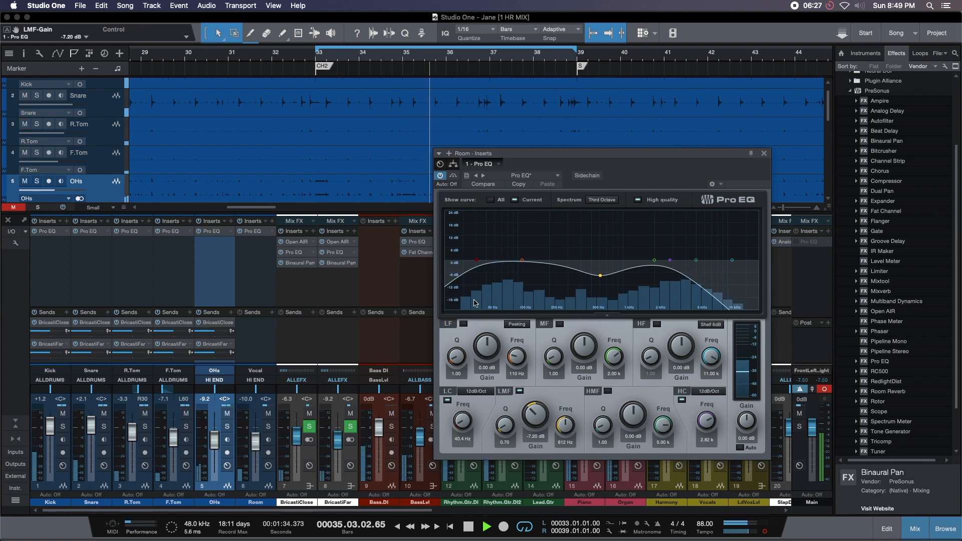
click(764, 153)
drag(262, 440, 262, 438)
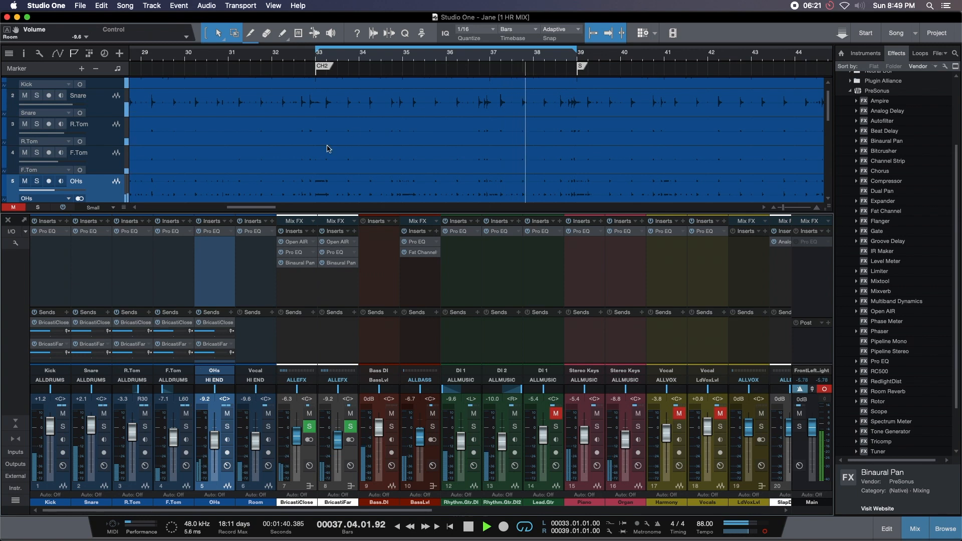
In the BassLvl channel's Pro EQ, boost the low band 3.36 dB at 79.1 Hz.
scroll(446, 157, down, 3)
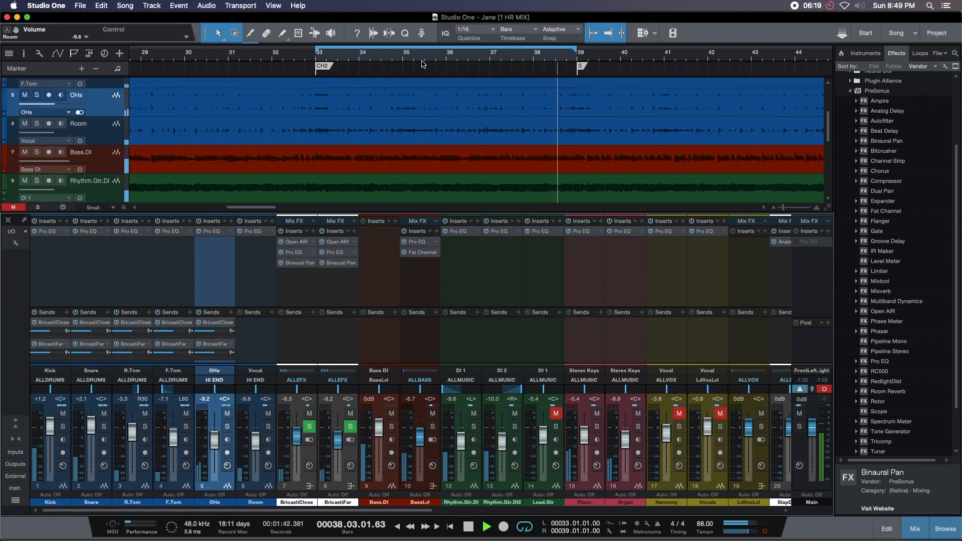
click(418, 353)
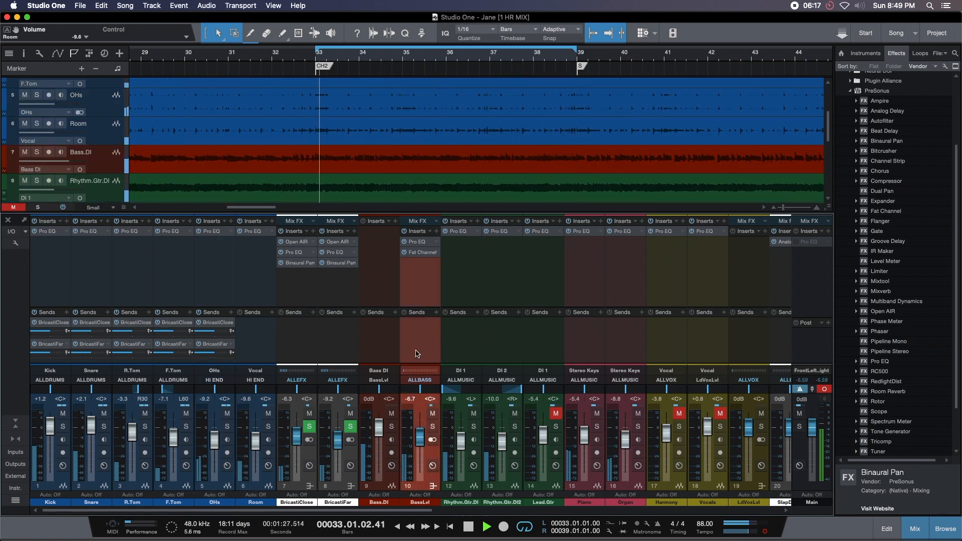
click(418, 241)
drag(377, 230, 401, 226)
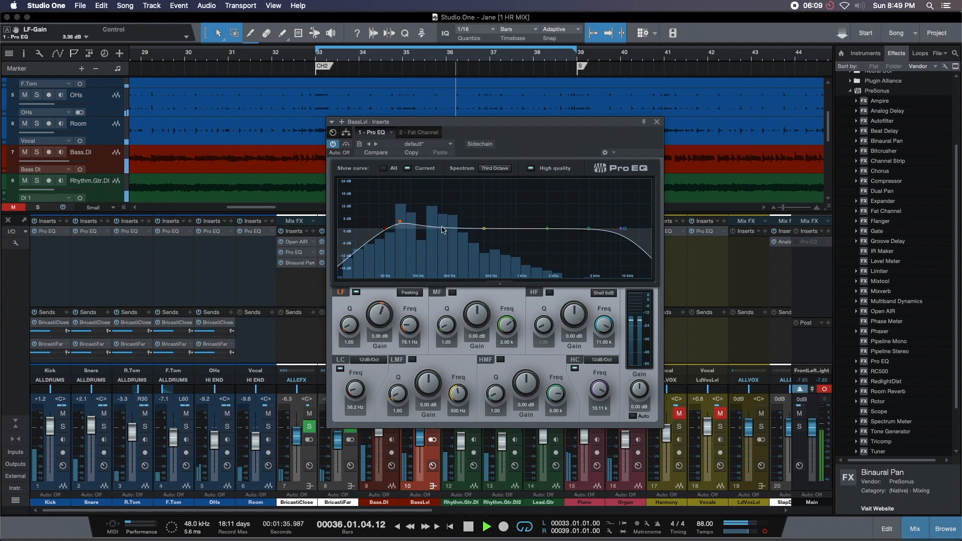
Boost the BassLvl EQ's mid band 8.16 dB at 2.59 kHz and close the plug-in.
mouse_move(547, 230)
mouse_down()
mouse_move(546, 195)
mouse_move(589, 199)
mouse_move(558, 198)
mouse_move(559, 216)
mouse_up()
key(s)
key(s)
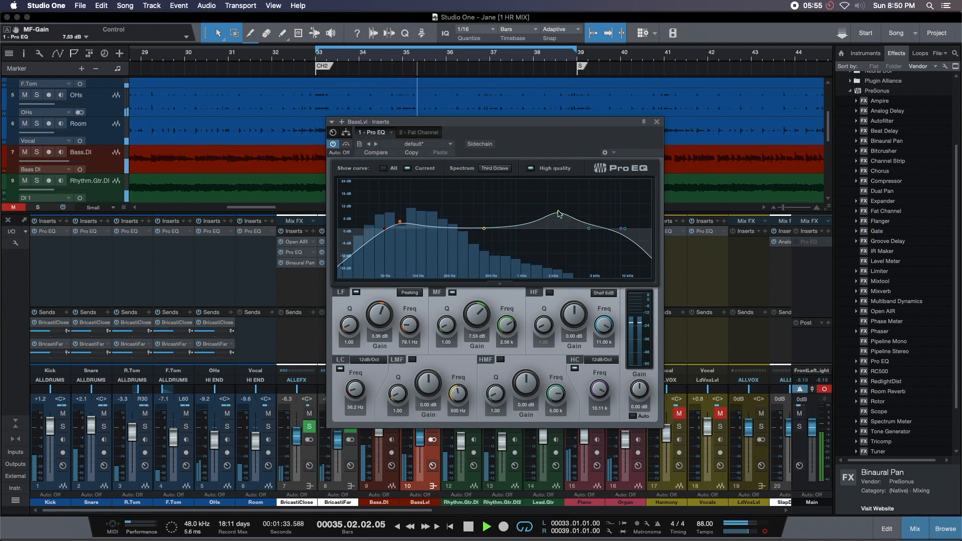
drag(559, 216, 560, 212)
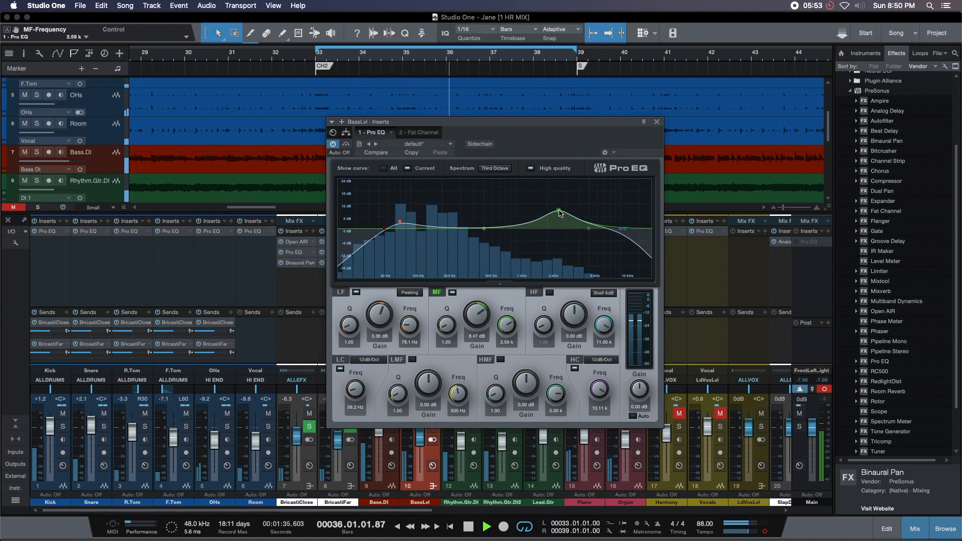
scroll(476, 317, down, 3)
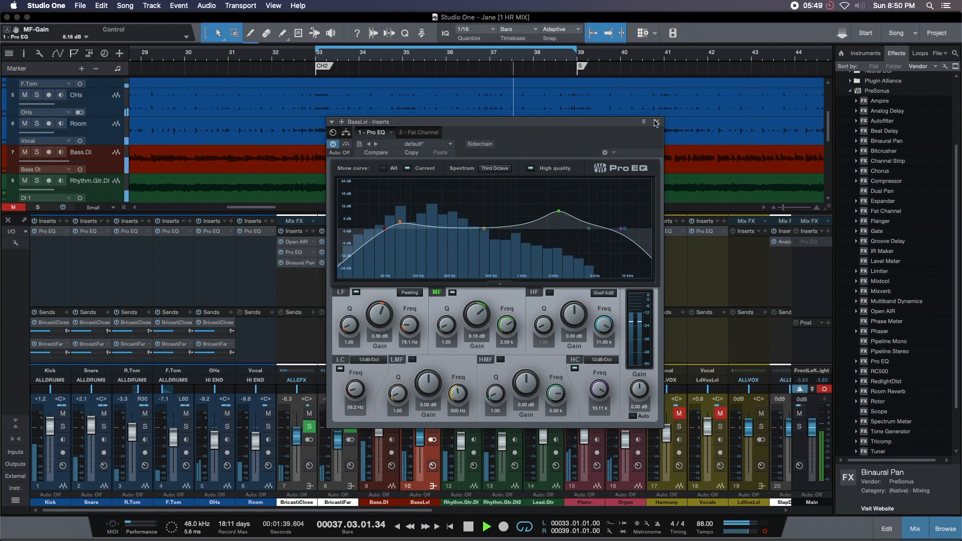
key(Escape)
In the Piano channel's Pro EQ, cut the low-mid band 2.88 dB at 283 Hz with a Q of 1.60.
drag(334, 510, 371, 517)
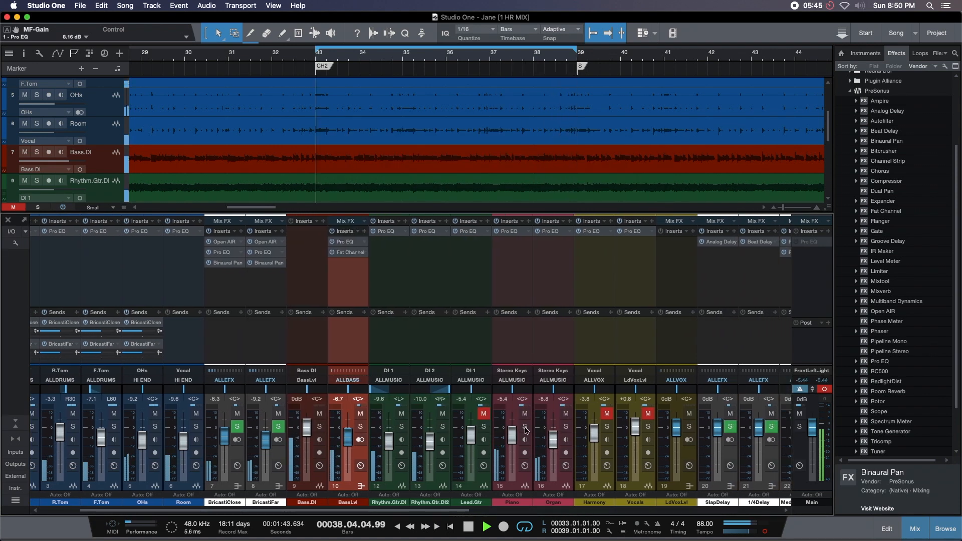
click(506, 231)
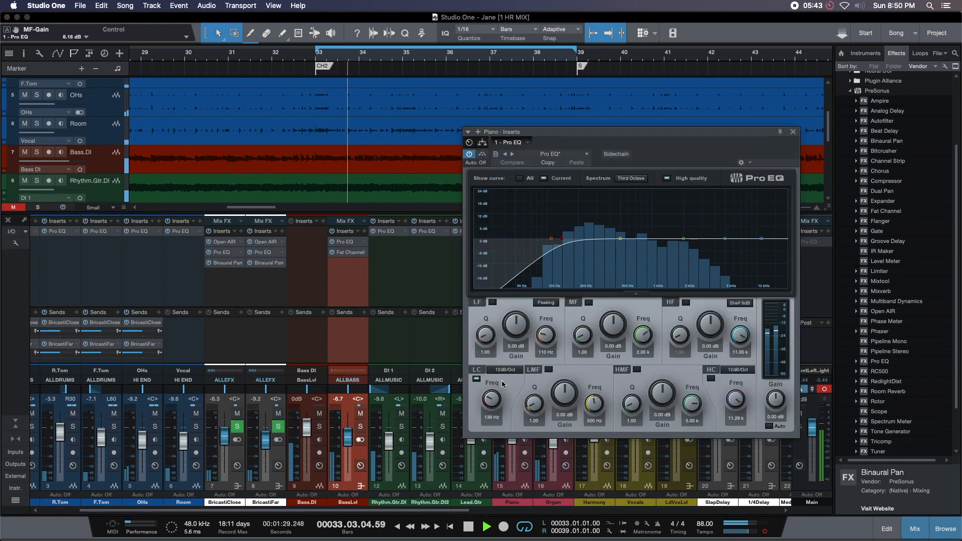
drag(620, 238, 604, 194)
drag(595, 194, 589, 193)
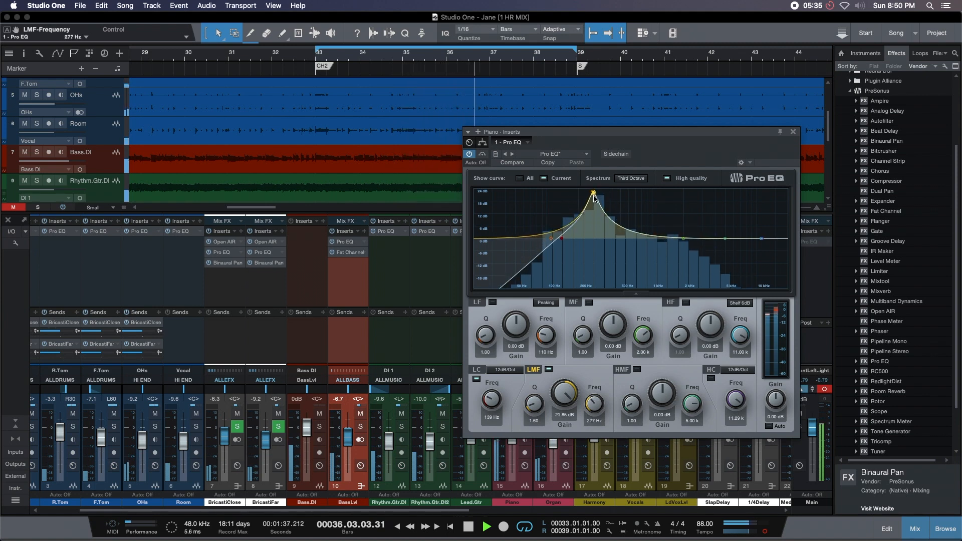
drag(595, 236, 595, 246)
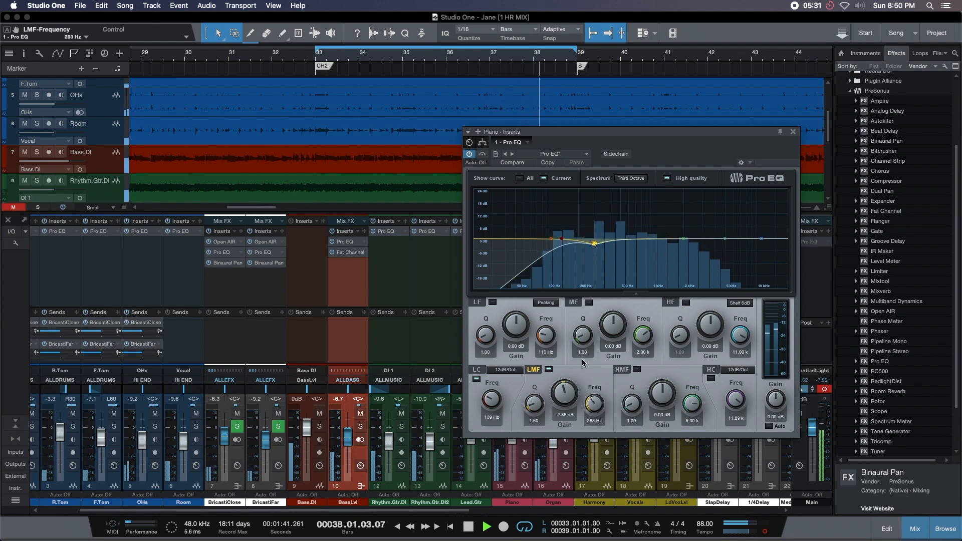
scroll(570, 389, down, 1)
Solo the Piano and boost its EQ's mid band 9.12 dB at 6.10 kHz with a Q of 0.70.
drag(683, 239, 728, 211)
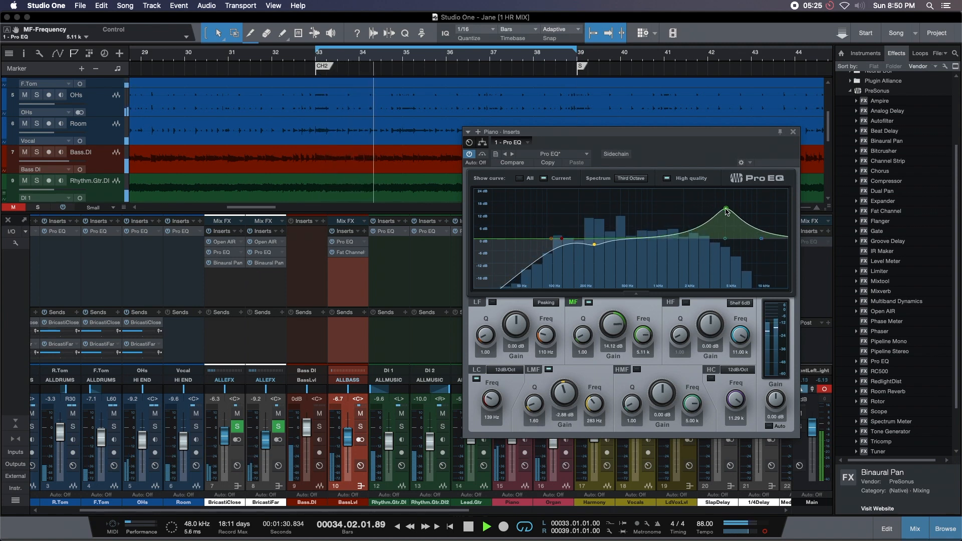
click(512, 502)
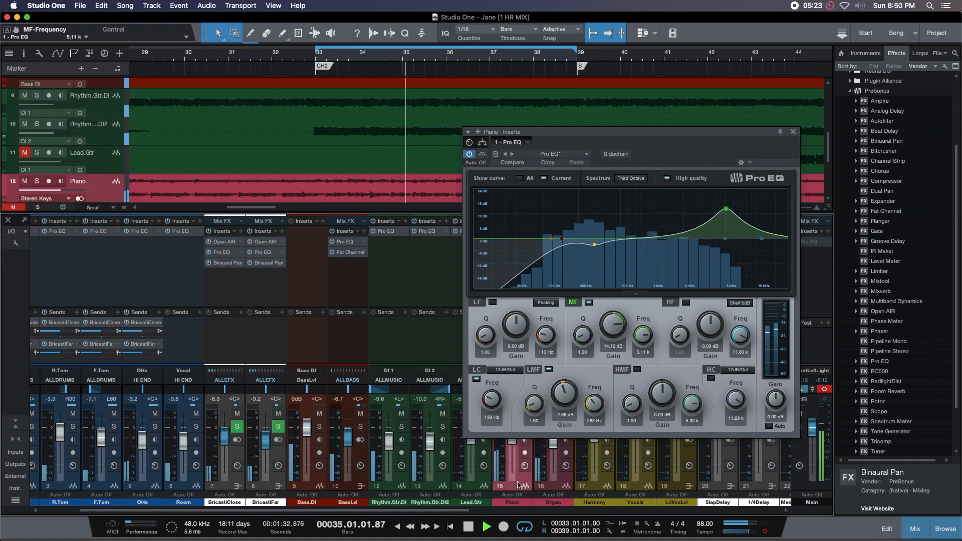
key(s)
mouse_move(726, 208)
mouse_down()
mouse_move(707, 209)
mouse_move(733, 221)
mouse_up()
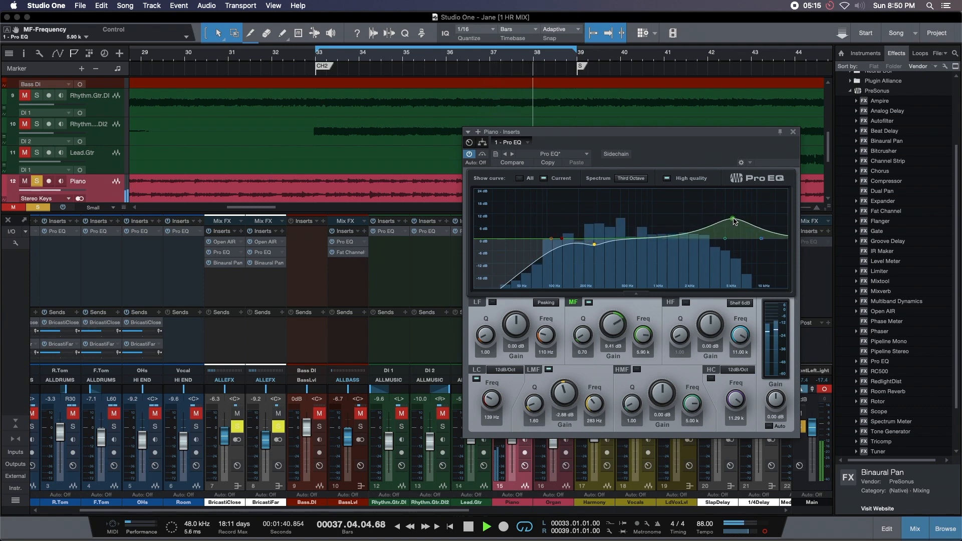
drag(607, 330, 607, 330)
Compare the Piano soloed and in the full mix, with its Pro EQ bypassed and active.
key(s)
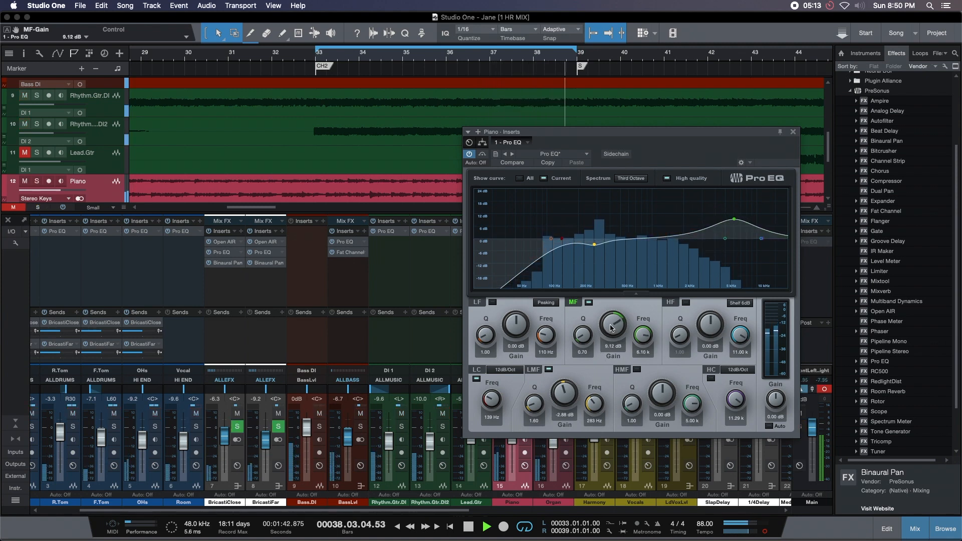
key(s)
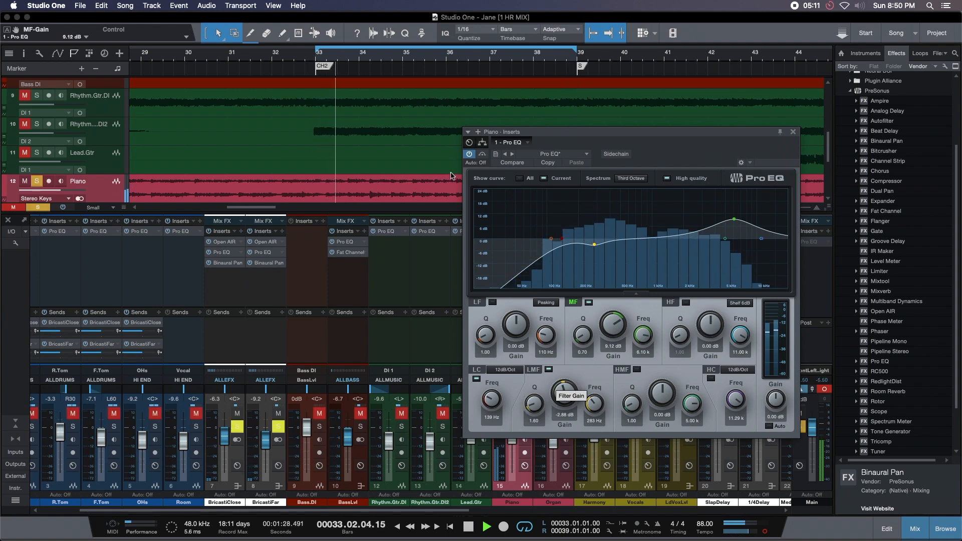
click(469, 154)
click(469, 154)
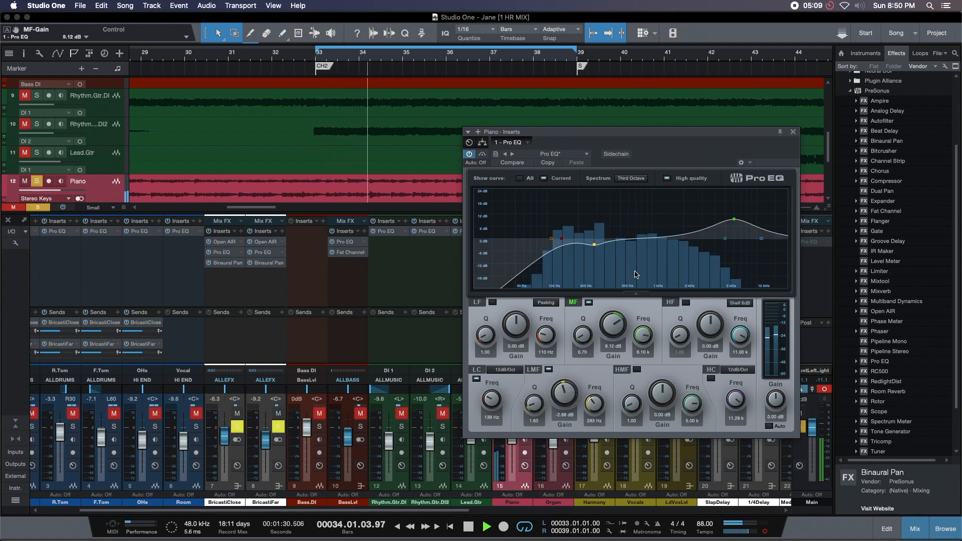
key(s)
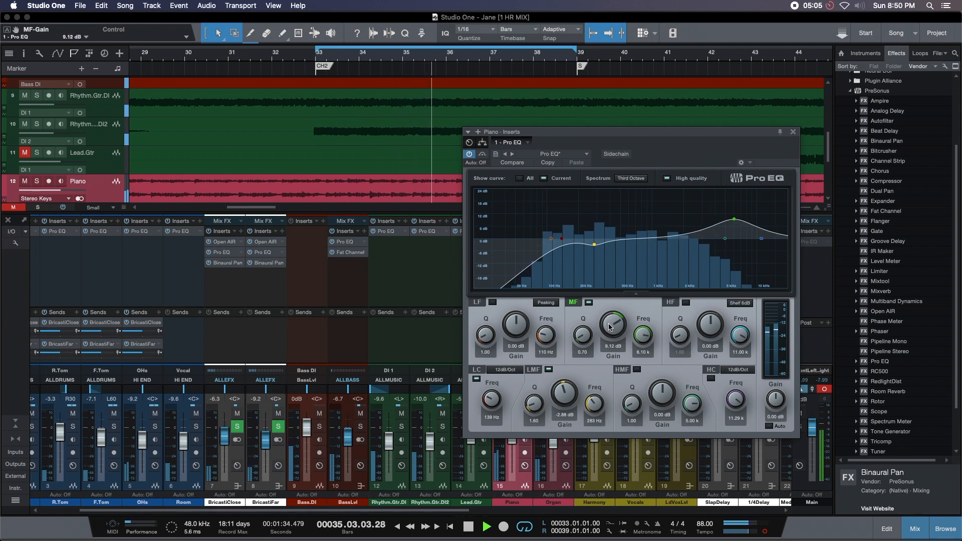
Compare the Piano EQ's mid band on and off, soloed and in the mix, and reduce its boost to 7.20 dB.
click(589, 303)
click(589, 303)
drag(613, 324, 614, 328)
key(s)
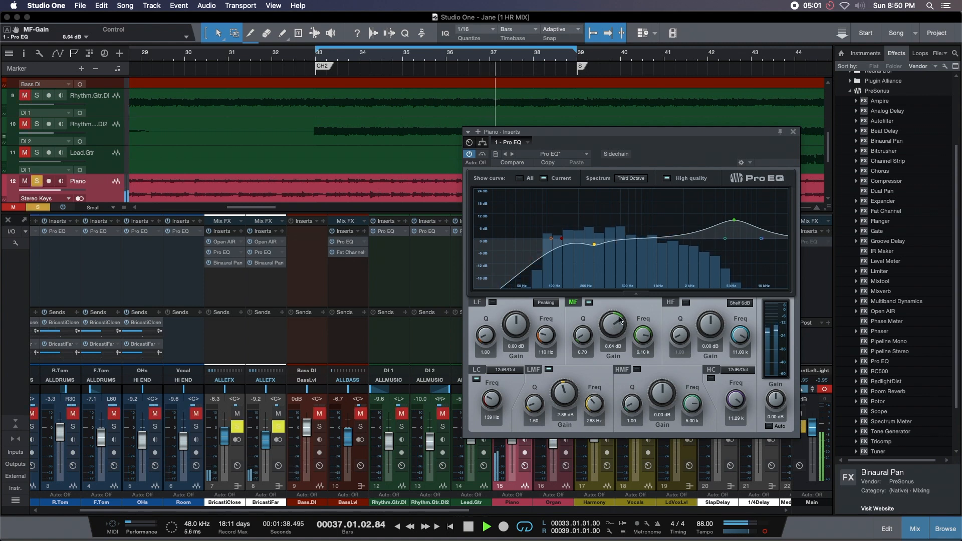
click(589, 303)
click(589, 303)
drag(613, 325, 615, 328)
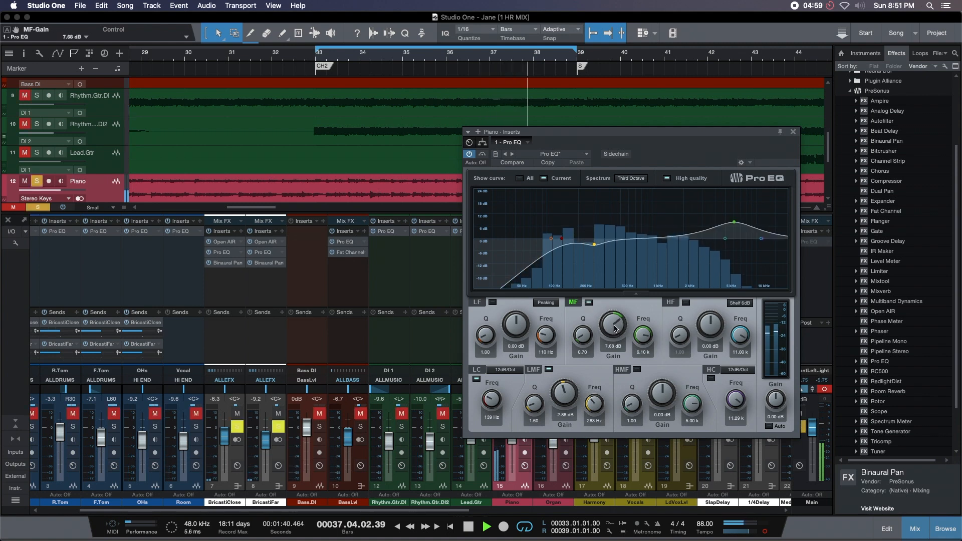
key(s)
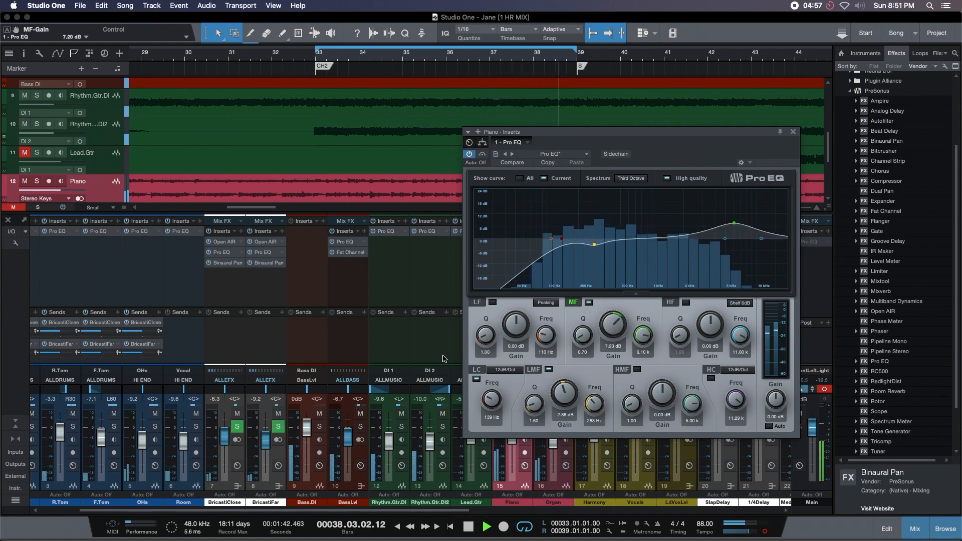
Solo Rhythm.Gtr.DI and, in its Pro EQ, cut the low-mid band 2.88 dB at 455 Hz and boost the low band 3.84 dB at 146 Hz.
click(402, 426)
click(391, 231)
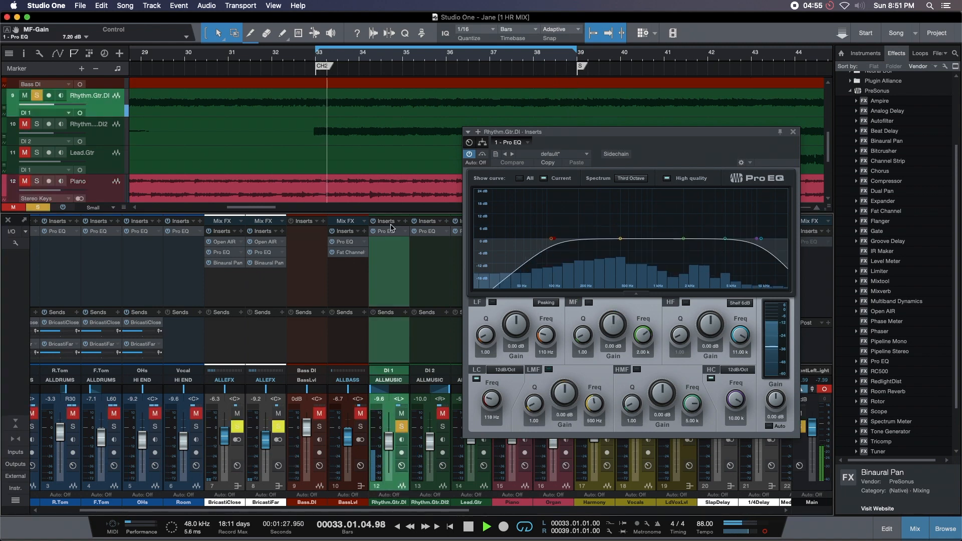
mouse_move(620, 238)
mouse_down()
mouse_move(591, 221)
mouse_move(621, 216)
mouse_move(604, 205)
mouse_move(617, 207)
mouse_move(615, 244)
mouse_up()
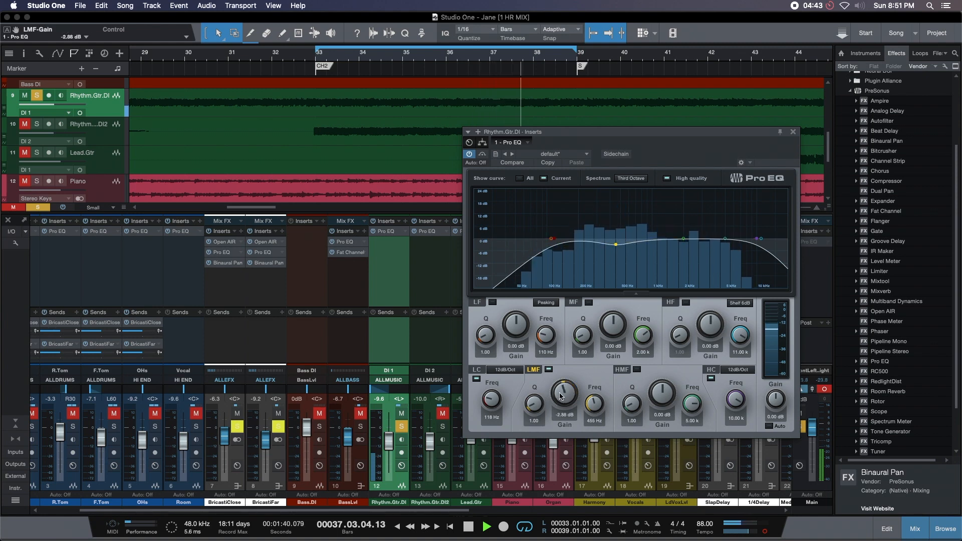
drag(549, 241, 569, 225)
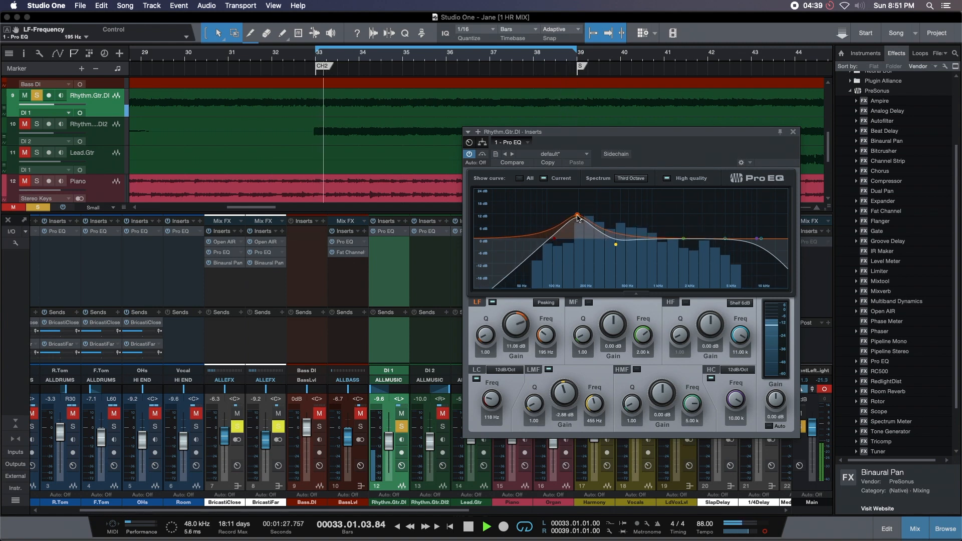
mouse_move(578, 217)
mouse_down()
mouse_move(561, 212)
mouse_move(564, 231)
mouse_up()
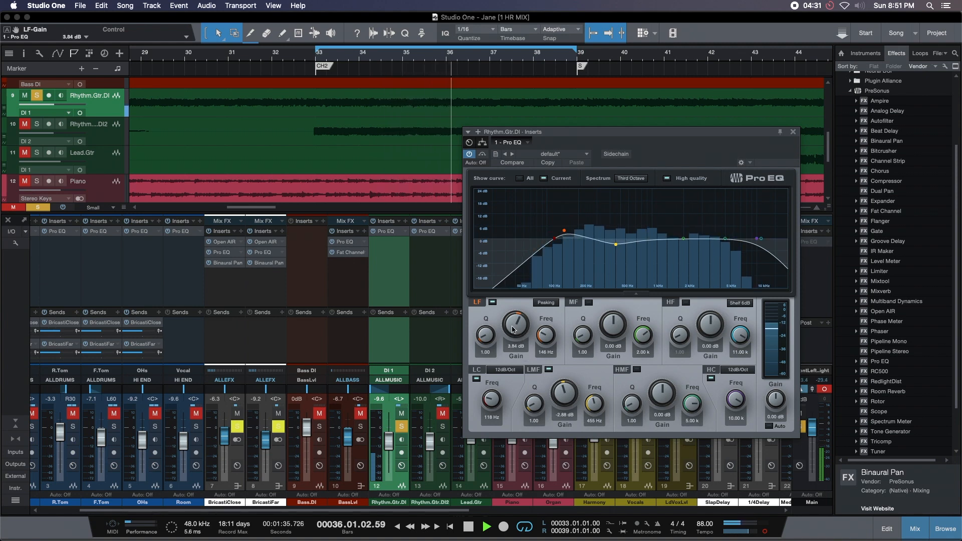
Boost Rhythm.Gtr.DI's high-mid band 2.40 dB at 1.80 kHz and mid band 3.84 dB at 6.44 kHz, with the high cut at 9.36 kHz.
drag(721, 239, 679, 233)
drag(656, 383, 663, 394)
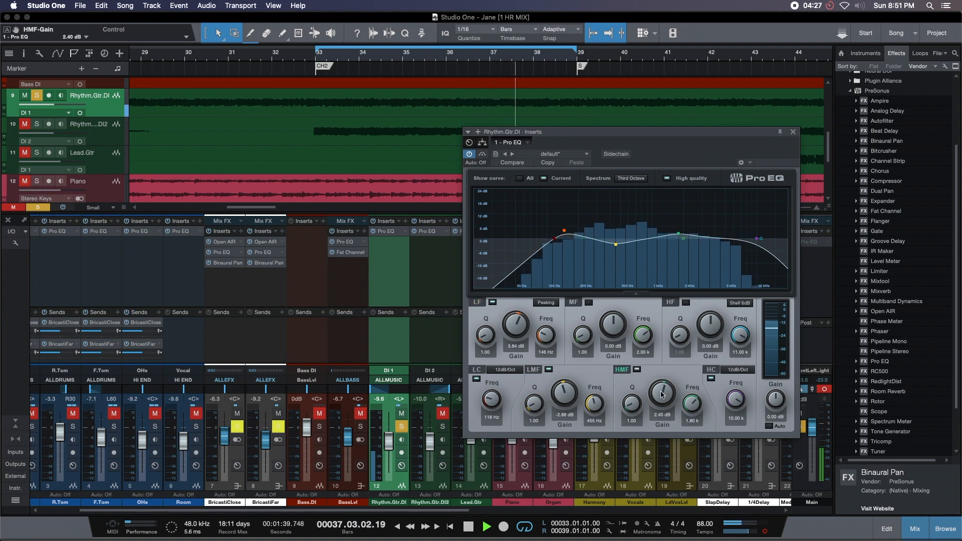
drag(683, 239, 713, 220)
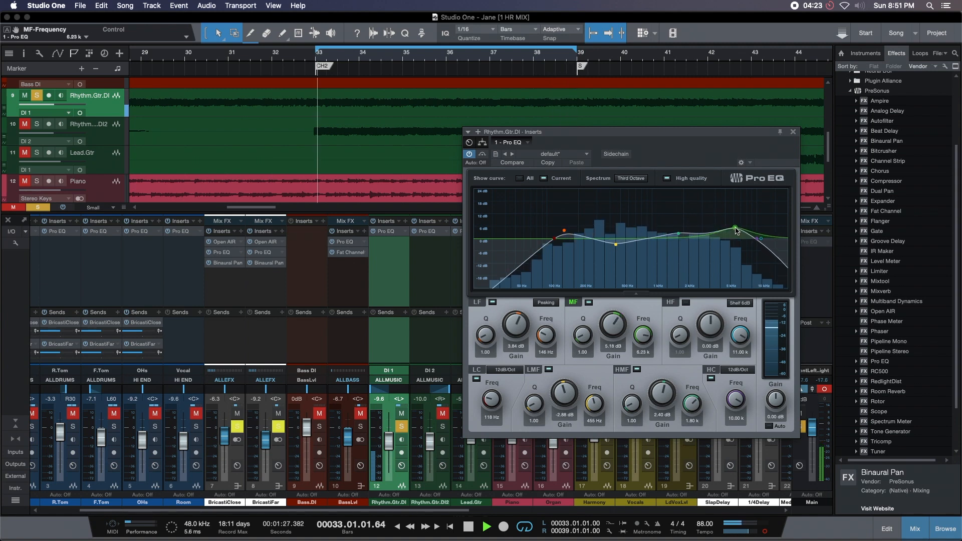
drag(756, 239, 753, 240)
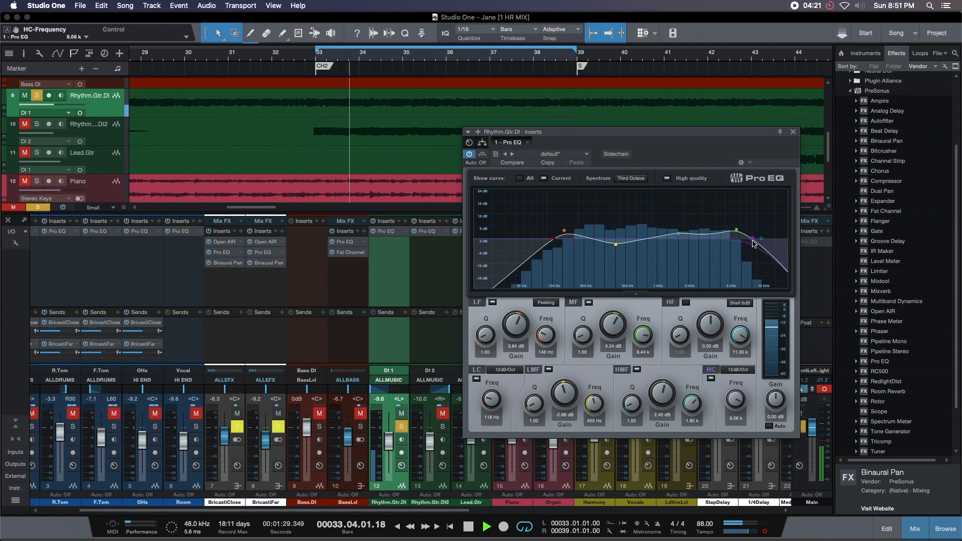
drag(614, 326, 615, 333)
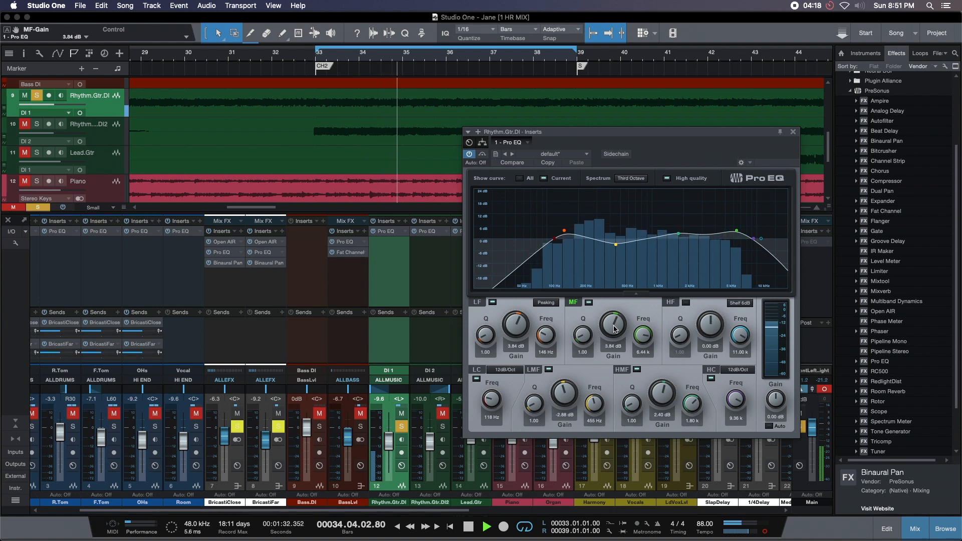
Compare Rhythm.Gtr.DI with its Pro EQ bypassed and active, and reduce the low band's boost to 2.88 dB.
click(469, 155)
click(469, 154)
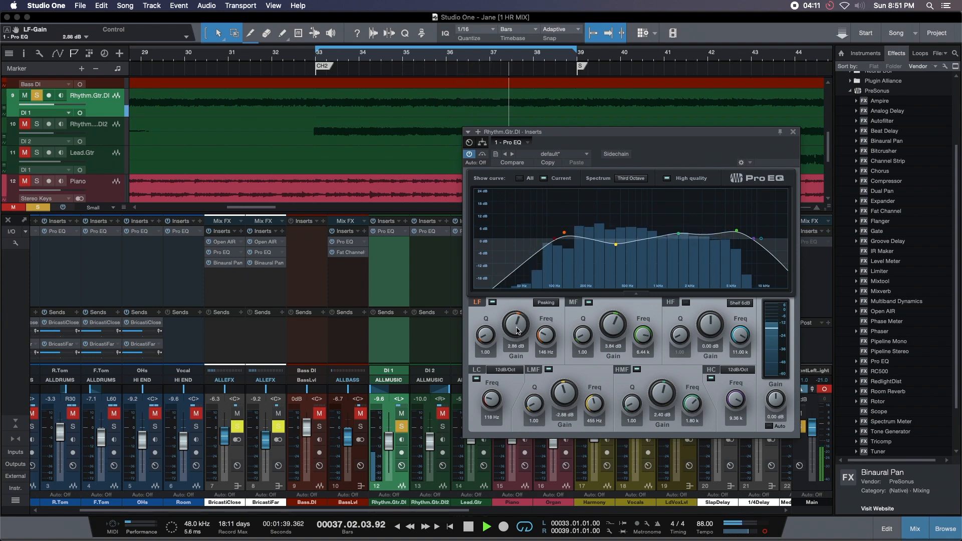
Solo Rhythm.Gtr.DI2 instead and cut its Pro EQ low-mid band 3.36 dB at 316 Hz with a Q of 1.30.
click(442, 426)
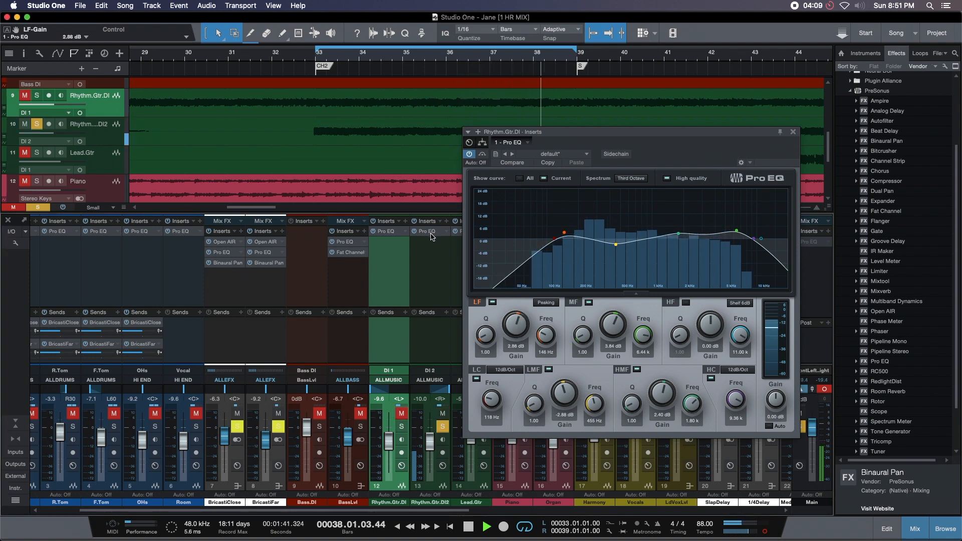
drag(619, 240, 599, 245)
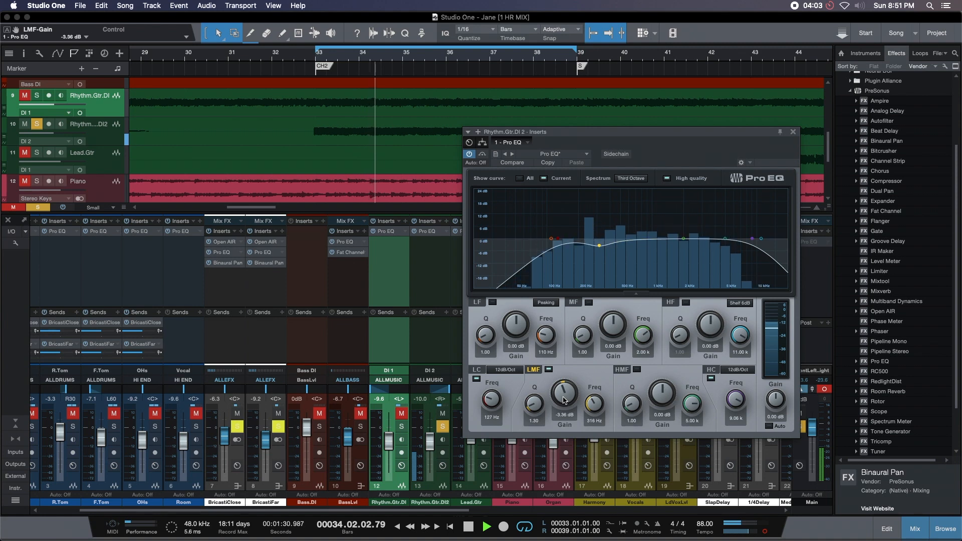
Boost Rhythm.Gtr.DI2's low band 2.40 dB at 160 Hz and its mid band 2.40 dB at 2.03 kHz.
drag(550, 239, 568, 233)
drag(517, 327, 518, 330)
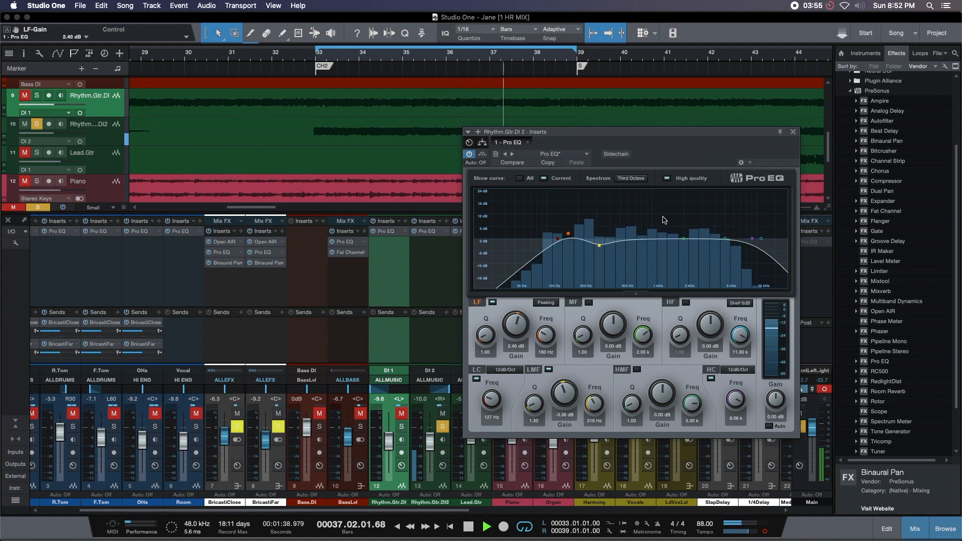
mouse_move(686, 238)
mouse_down()
mouse_move(646, 228)
mouse_move(677, 226)
mouse_move(682, 236)
mouse_up()
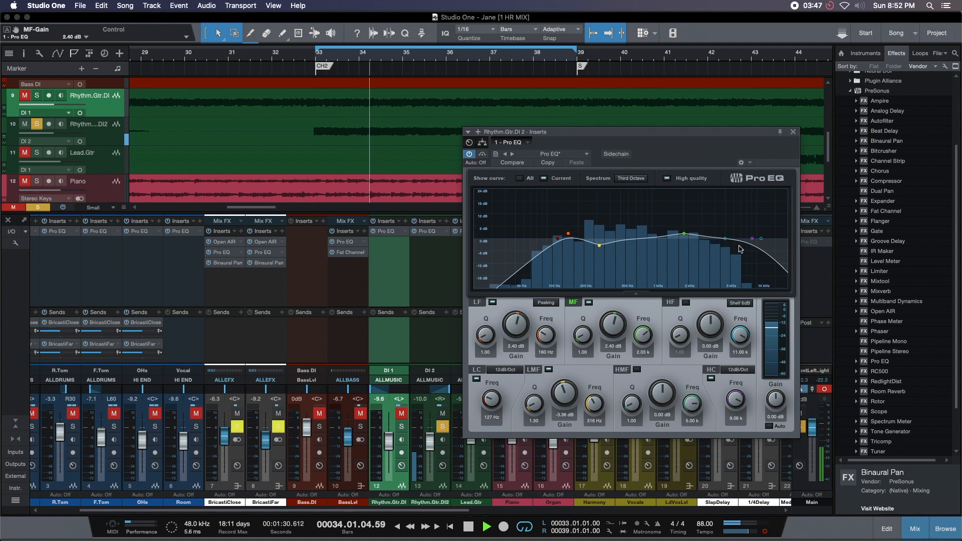
Boost Rhythm.Gtr.DI2's high-mid band 2.88 dB at about 5.8 kHz, clear its solo and close its Pro EQ.
mouse_move(722, 239)
mouse_down()
mouse_move(705, 219)
mouse_move(732, 233)
mouse_up()
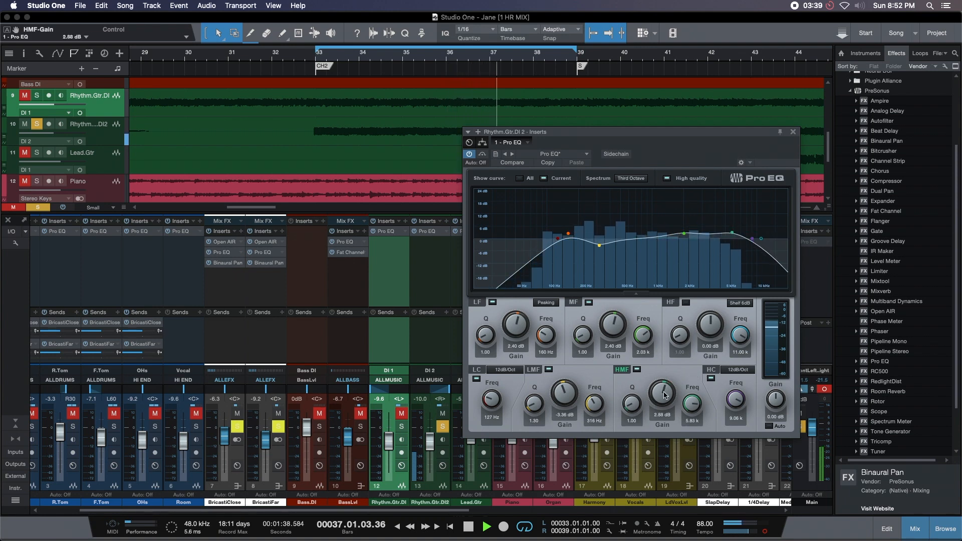
key(shift+super+s)
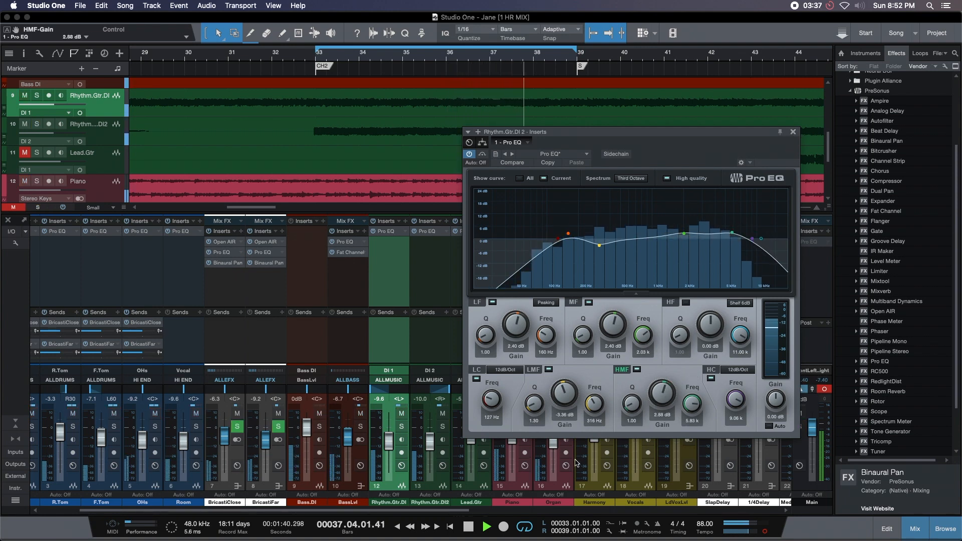
click(793, 133)
Unmute the Vocals channel, open its Pro EQ and try a 6.12 dB low-mid boost at 274 Hz, leaving that band inactive.
drag(465, 511, 537, 512)
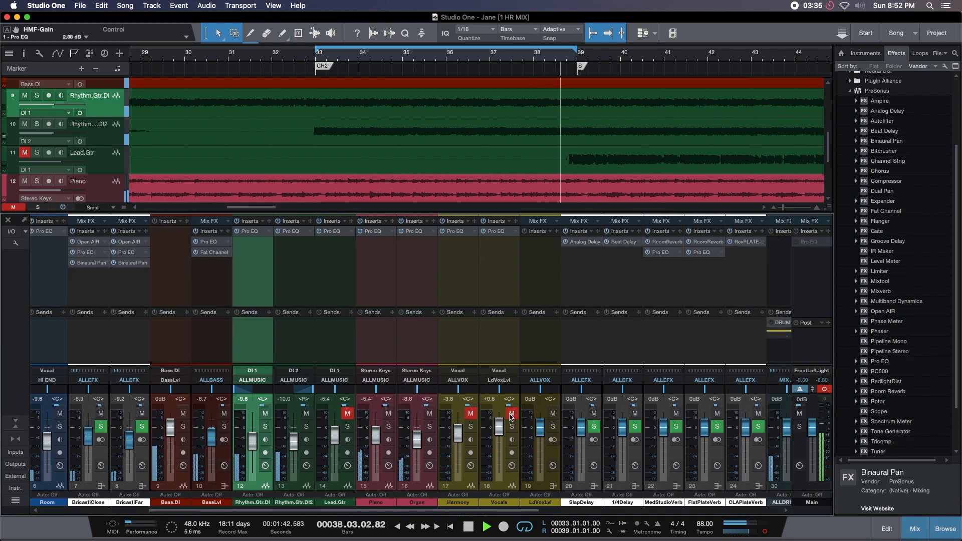
click(501, 236)
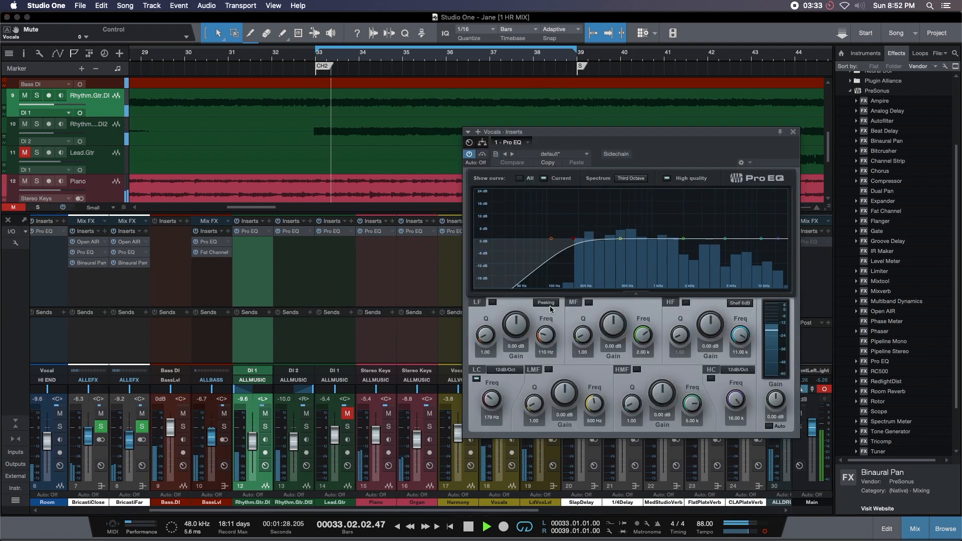
drag(620, 241, 593, 227)
double_click(593, 228)
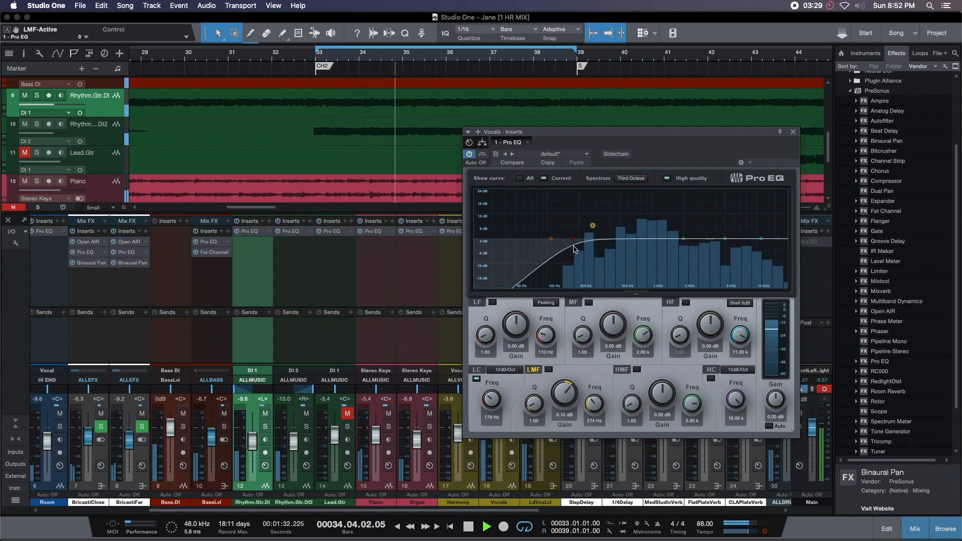
Boost the Vocals' high-mid band 5.28 dB at 3.64 kHz and mid band 4.80 dB at about 7.9 kHz.
mouse_move(725, 238)
mouse_down()
mouse_move(703, 226)
mouse_move(711, 230)
mouse_up()
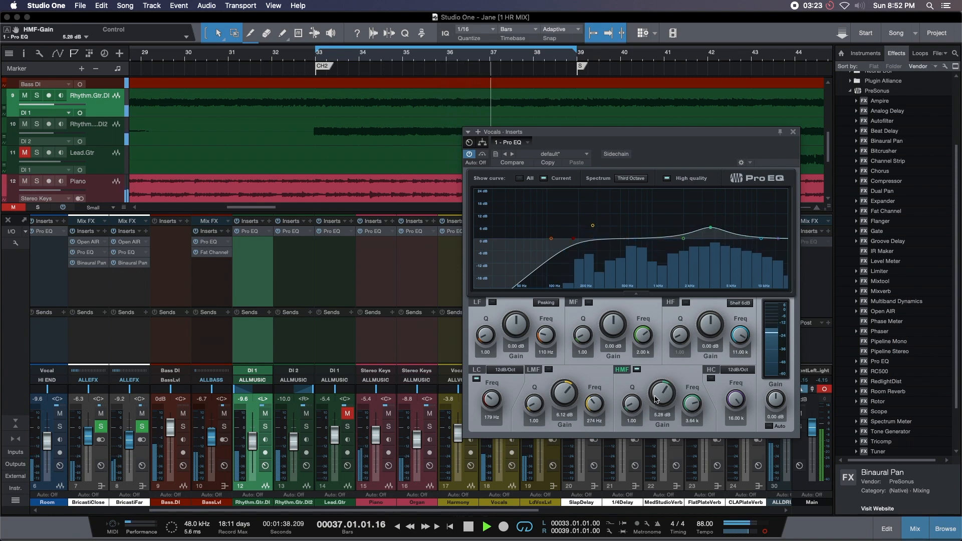
drag(682, 239, 641, 224)
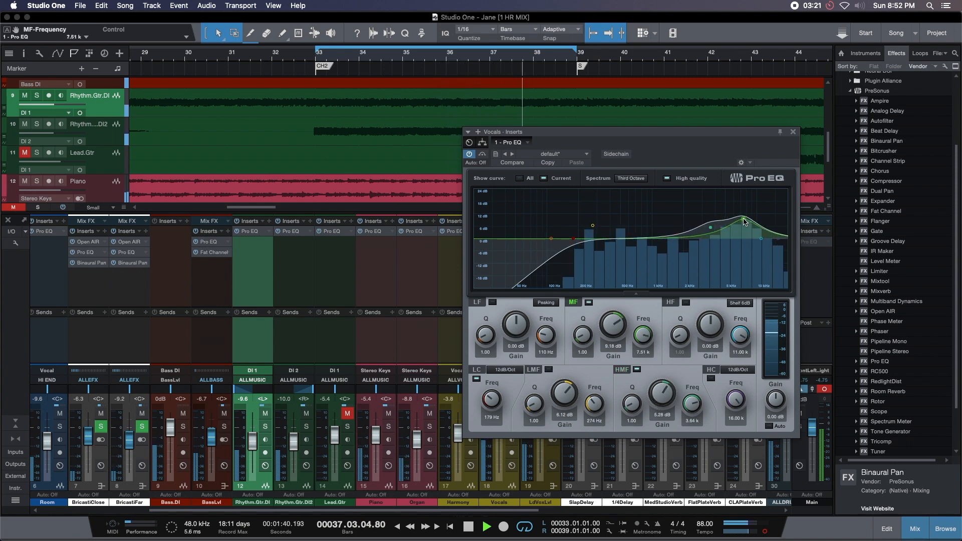
drag(746, 221, 748, 226)
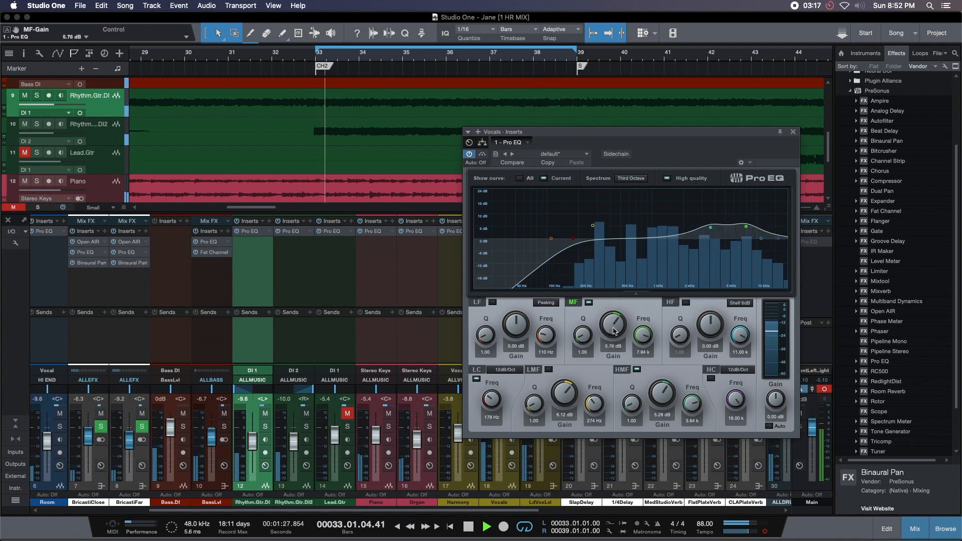
drag(612, 325, 614, 334)
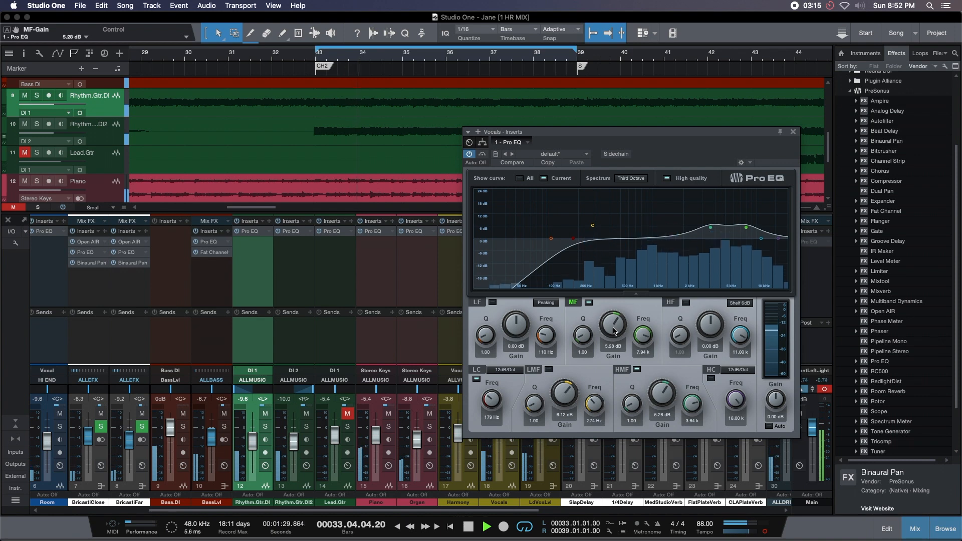
Audition the Vocals' low-mid band as a deep cut and a 12.94 dB boost around 248 Hz, with all three boost bands switched off.
drag(592, 226, 583, 243)
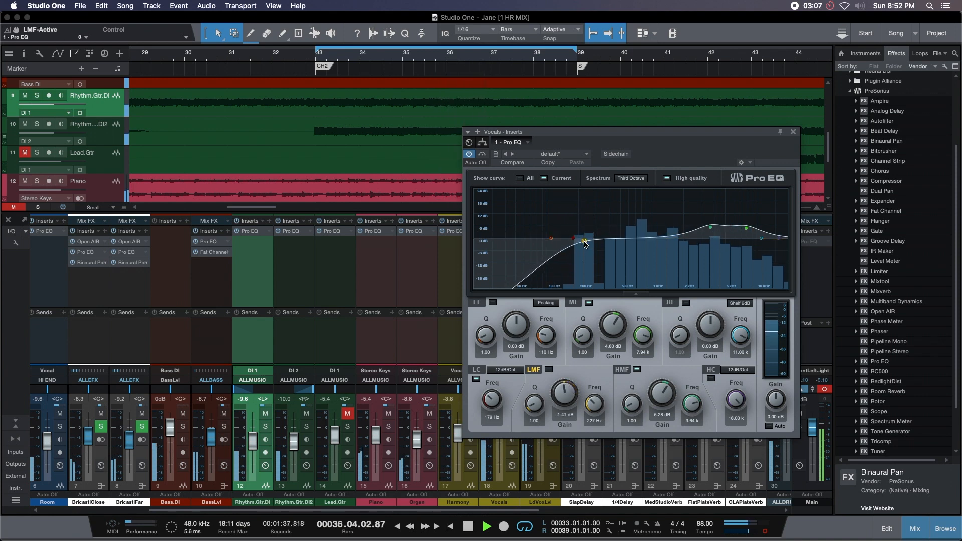
mouse_move(587, 245)
mouse_down()
mouse_move(614, 261)
mouse_move(582, 261)
mouse_up()
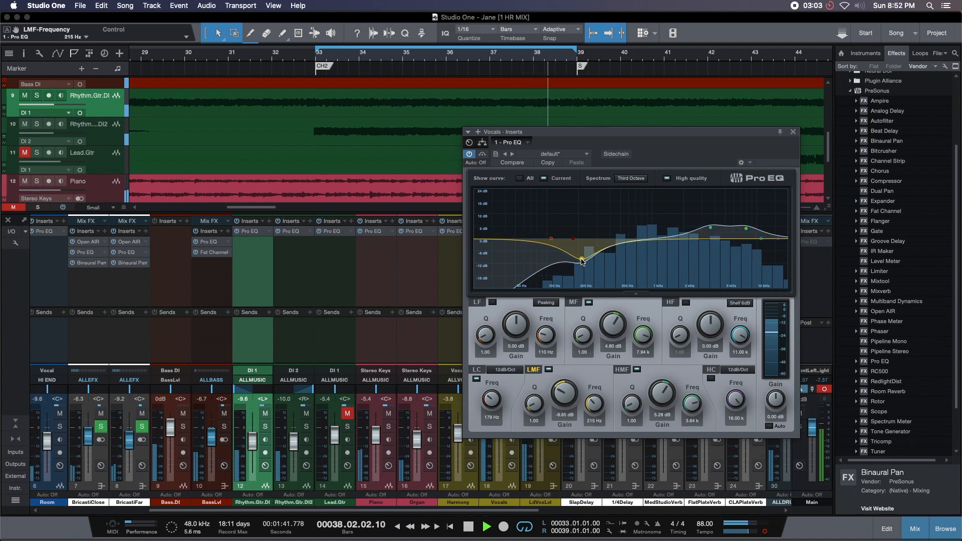
double_click(712, 226)
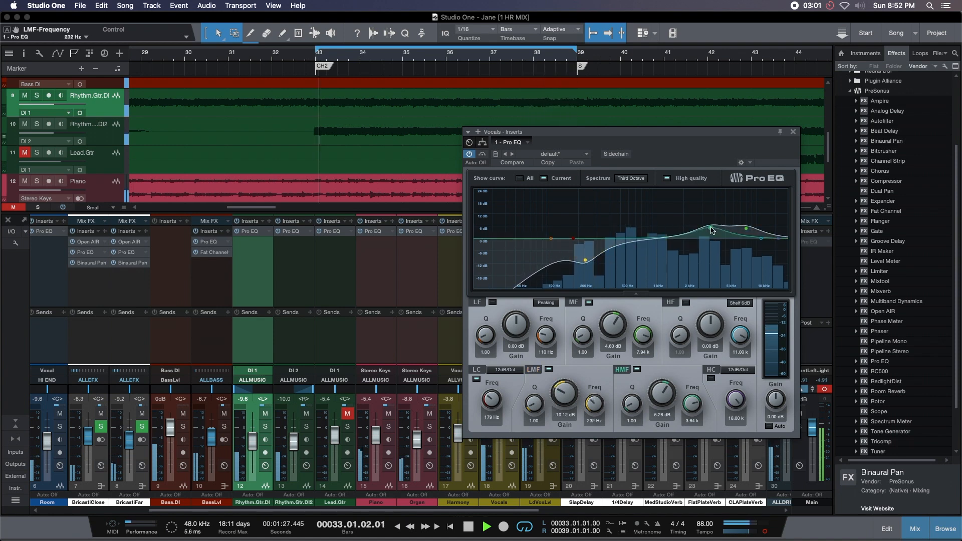
drag(587, 262, 588, 211)
double_click(588, 210)
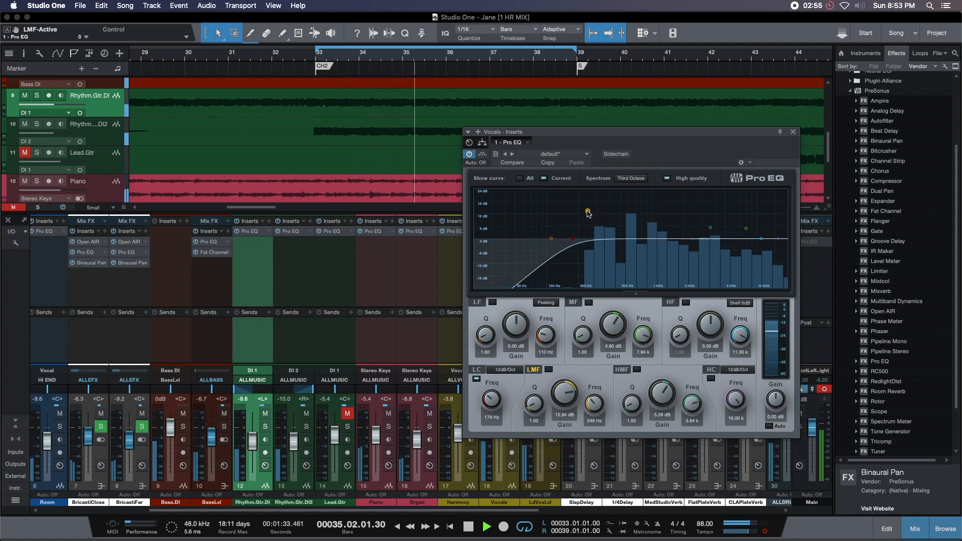
Try a 2.40 dB low-mid cut at 227 Hz and a 10.12 dB low-band boost at 460 Hz on the Vocals, deactivating the low band.
double_click(588, 211)
drag(587, 211, 585, 244)
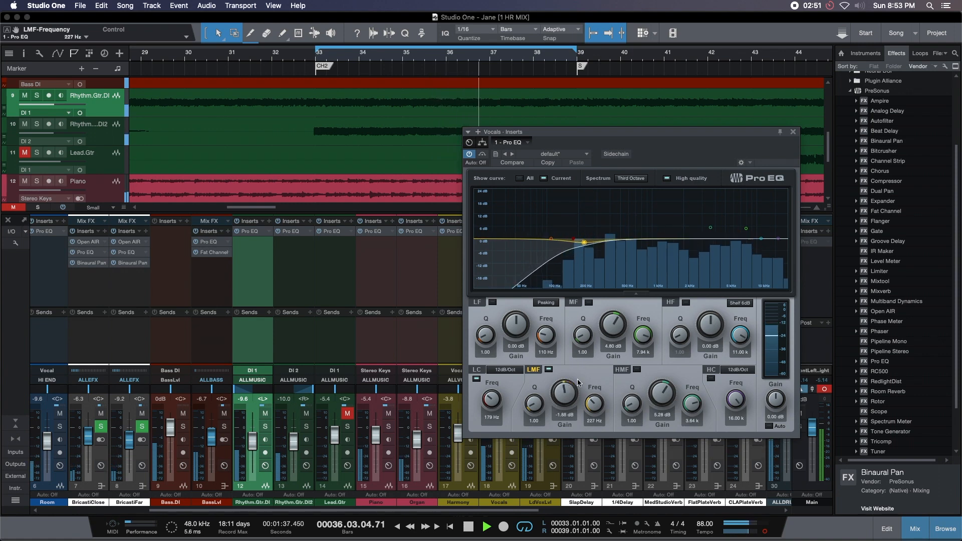
drag(570, 388, 570, 390)
drag(551, 240, 604, 221)
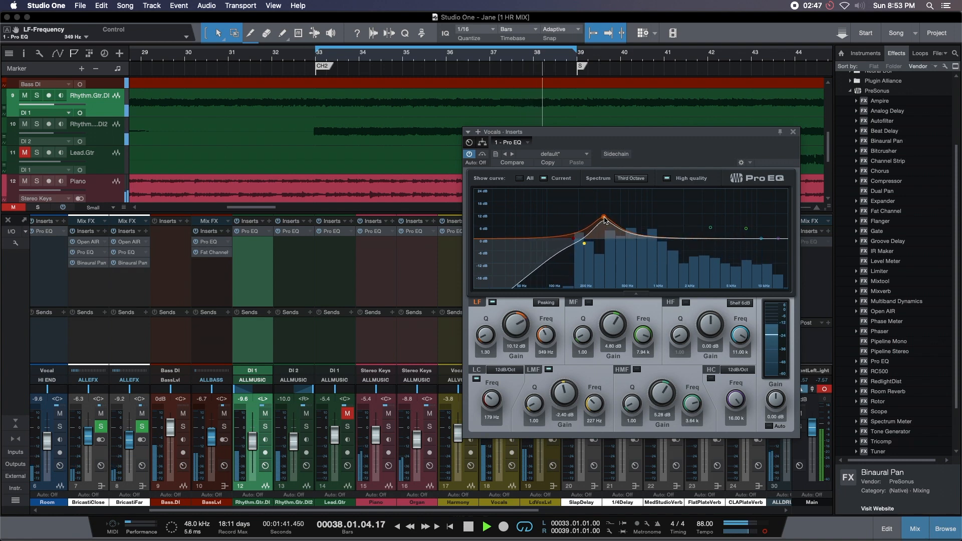
double_click(616, 219)
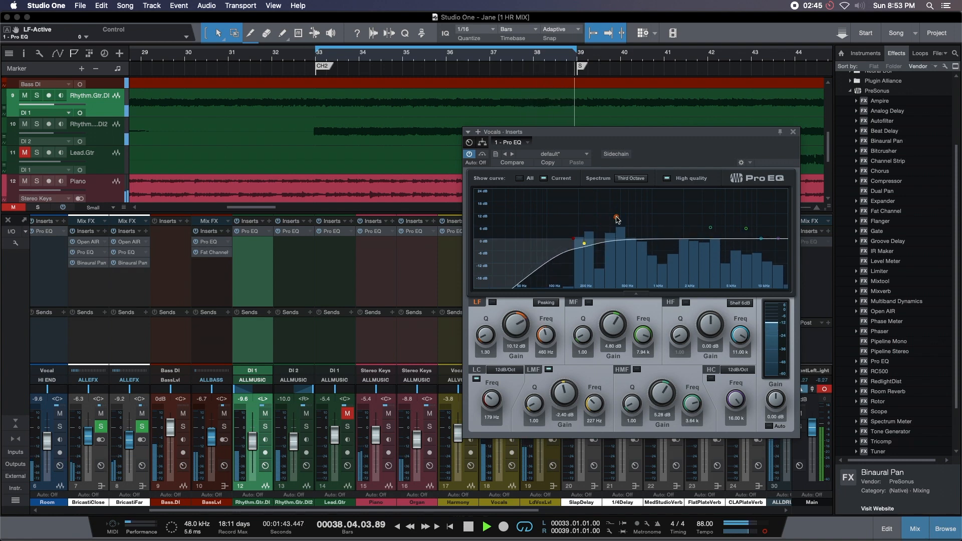
Reactivate the Vocals' high-mid and mid bands, setting their boosts to 4.80 dB and 4.32 dB.
double_click(709, 230)
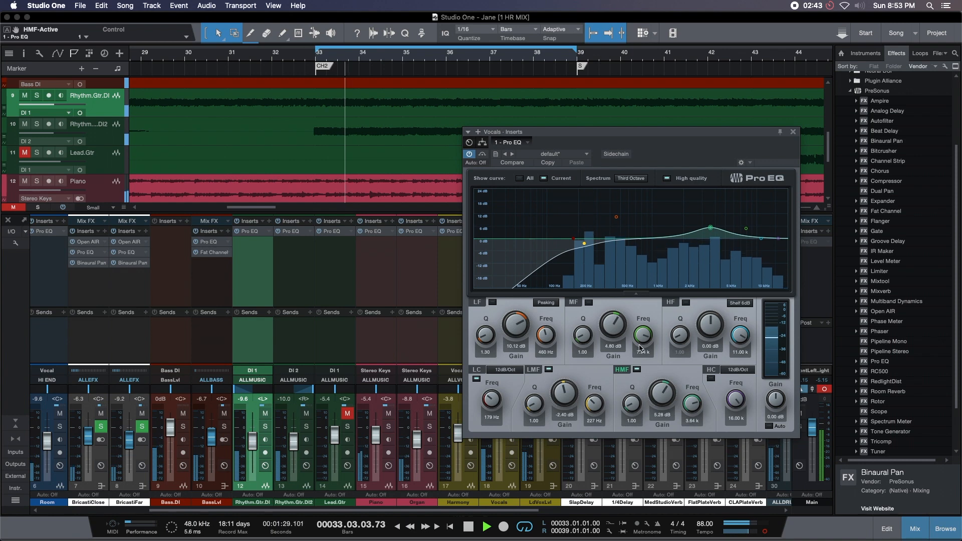
click(588, 302)
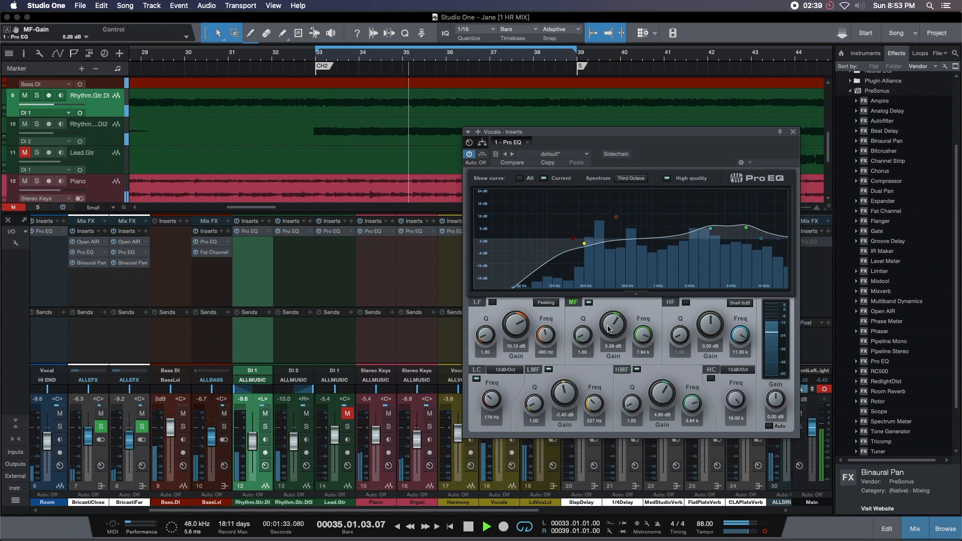
scroll(609, 328, down, 4)
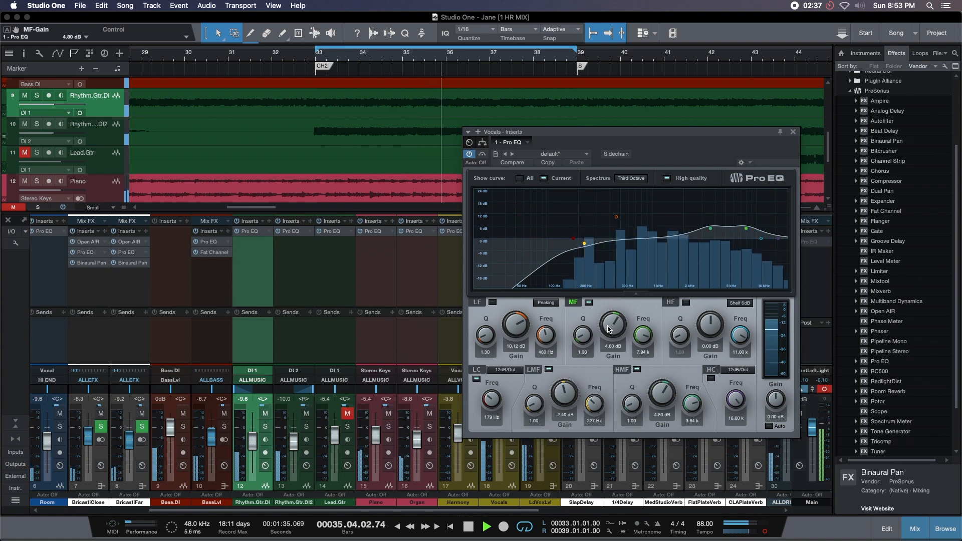
alt+click(609, 329)
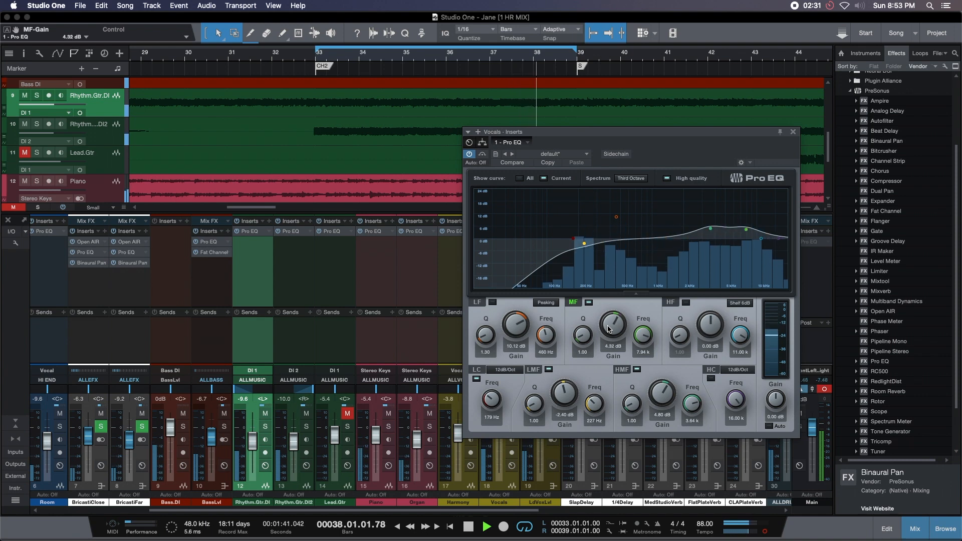
Compare the Vocals with Pro EQ bypassed and active, deactivate the low-mid band and set the low cut to 192 Hz.
click(471, 154)
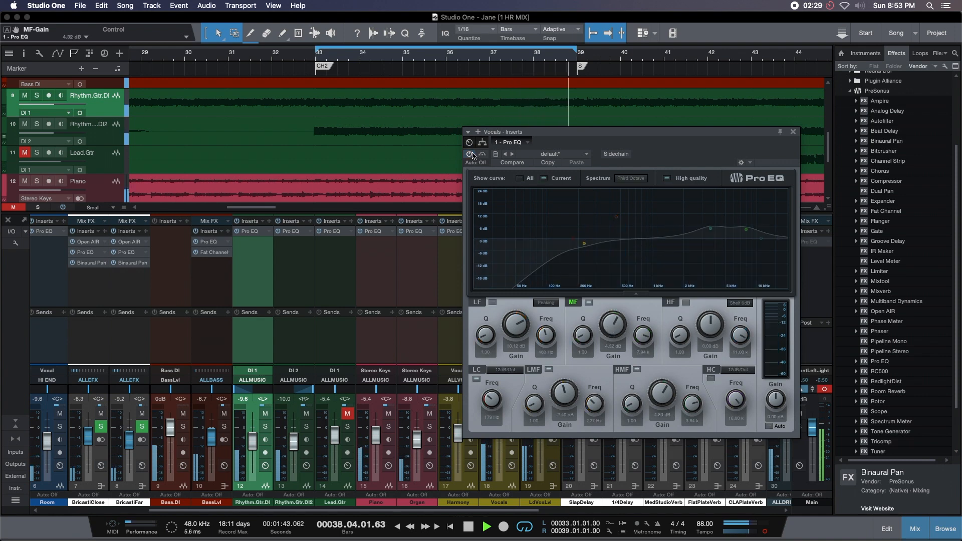
click(471, 154)
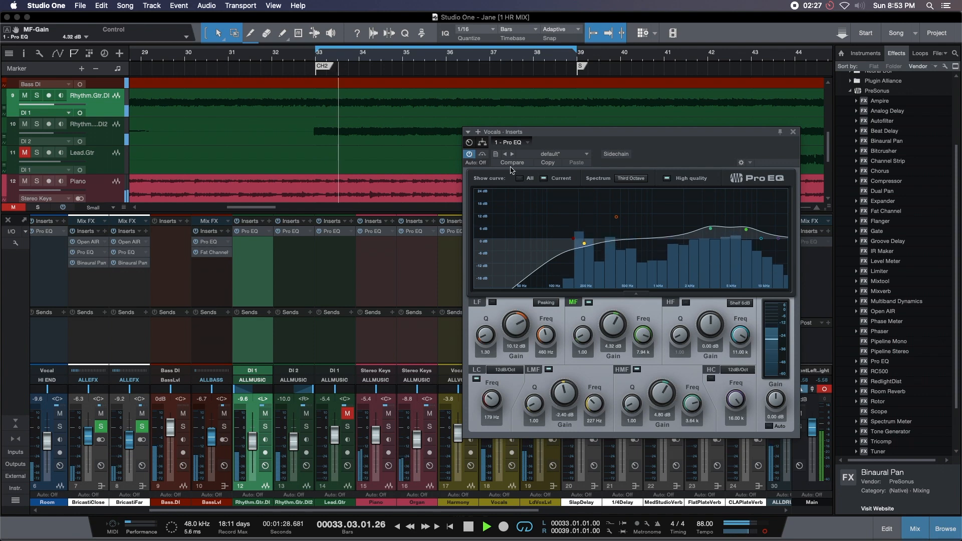
click(548, 369)
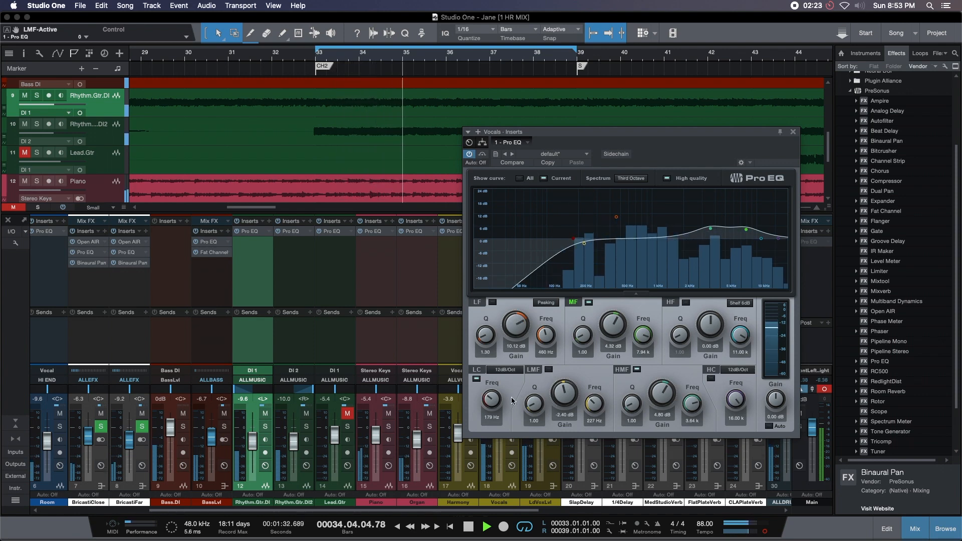
drag(488, 401, 488, 404)
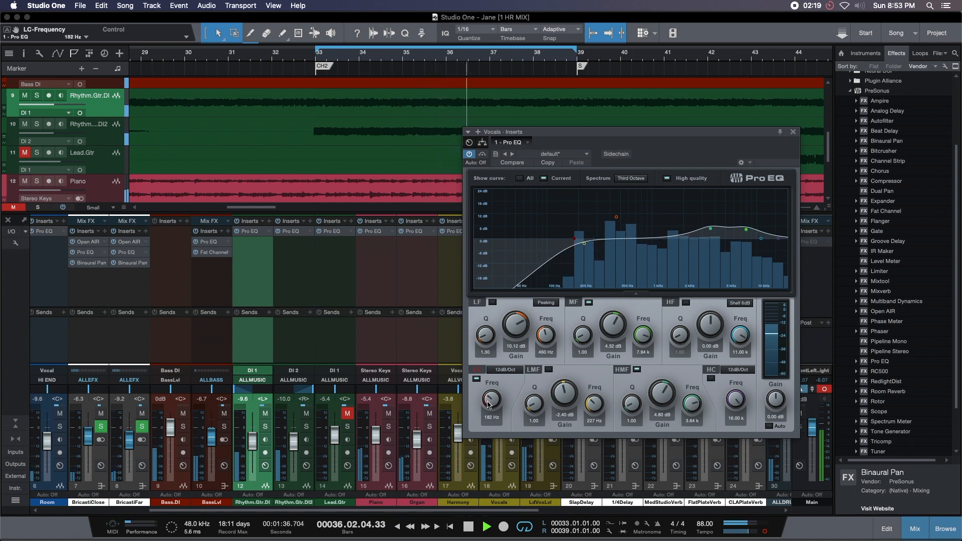
click(792, 132)
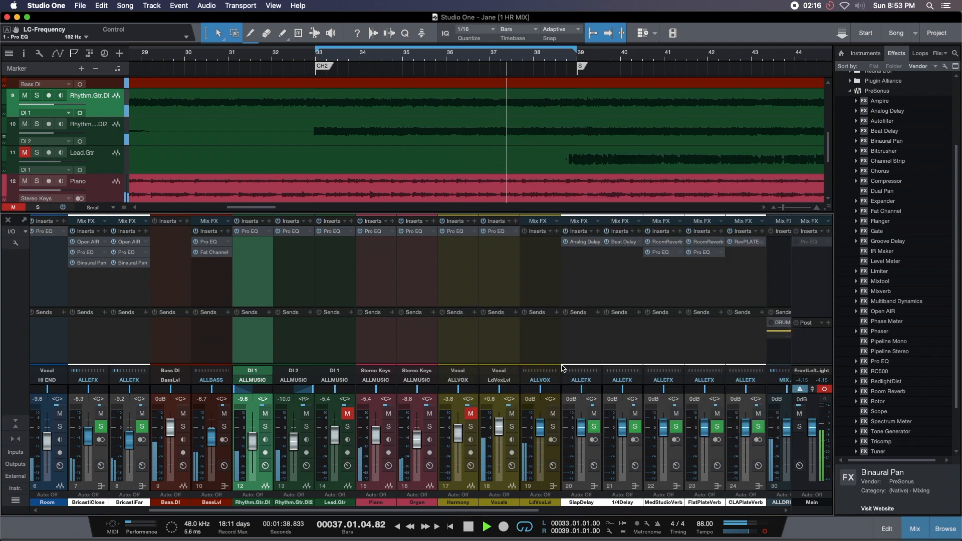
Solo Harmony and cut its Pro EQ low-mid band 2.59 dB at 313 Hz with a Q of 1.30.
double_click(460, 232)
drag(461, 194, 823, 170)
click(468, 428)
drag(692, 245, 672, 253)
Boost Harmony's mid band 4.71 dB at 2.53 kHz and high-mid band 6.24 dB at 9.06 kHz, checking it against the soloed Vocals.
drag(757, 247, 772, 232)
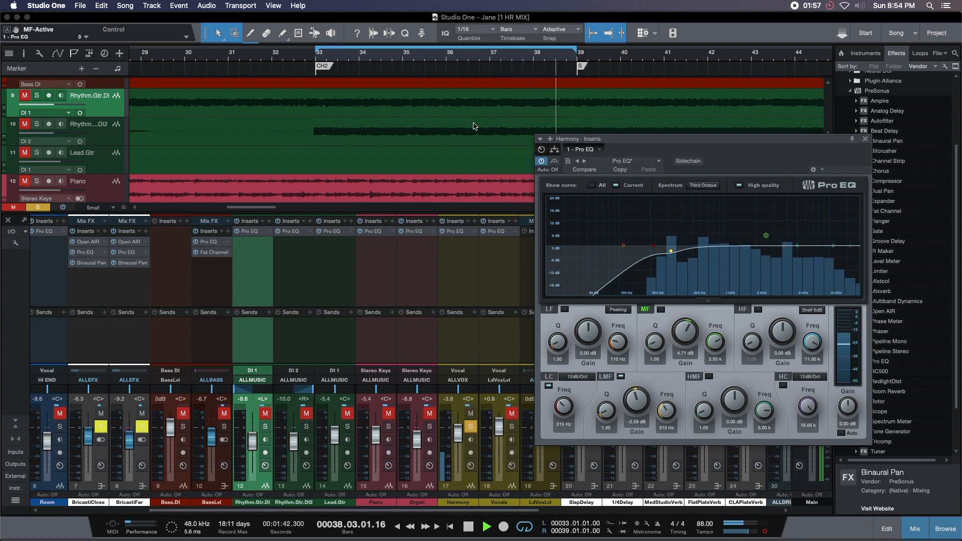
drag(797, 248, 824, 232)
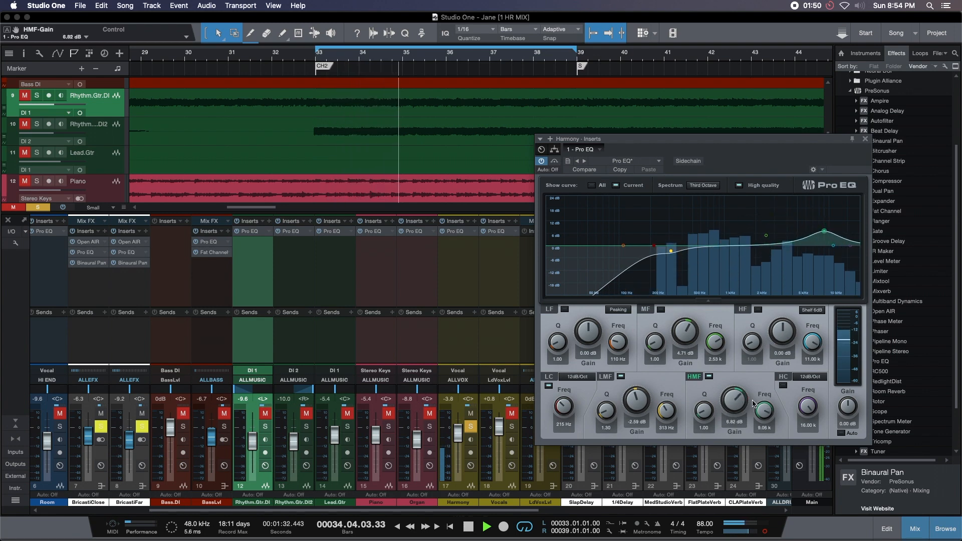
click(512, 426)
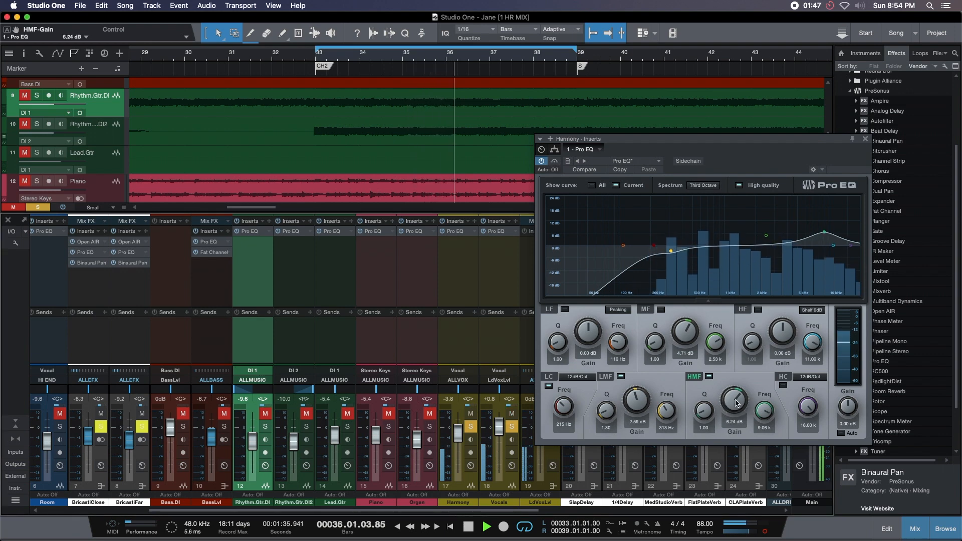
mouse_move(766, 236)
mouse_down()
mouse_move(724, 227)
mouse_move(765, 235)
mouse_up()
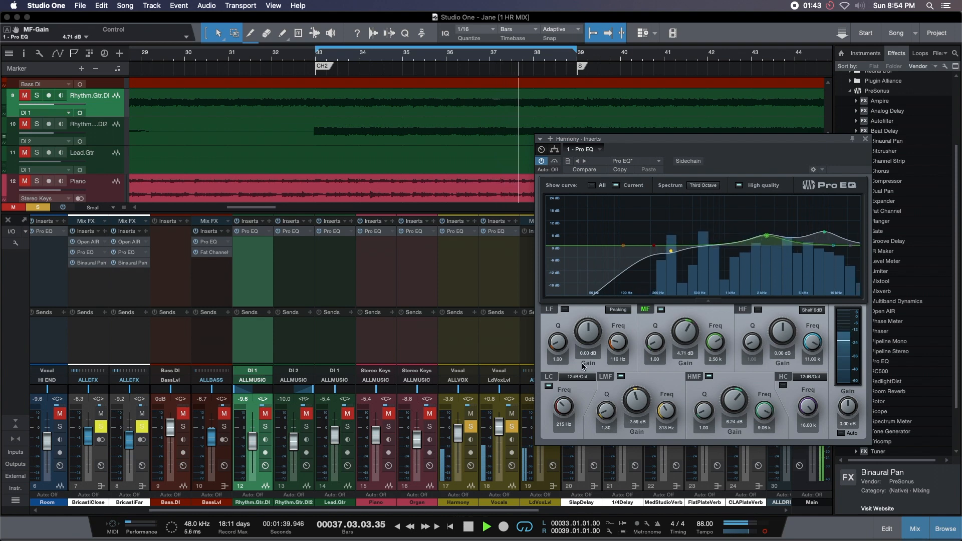
click(512, 426)
Reduce Harmony's mid-band boost to 3.84 dB, clear its solo, close its Pro EQ and set its fader to -3.3 dB.
drag(767, 239, 766, 241)
drag(691, 332, 690, 333)
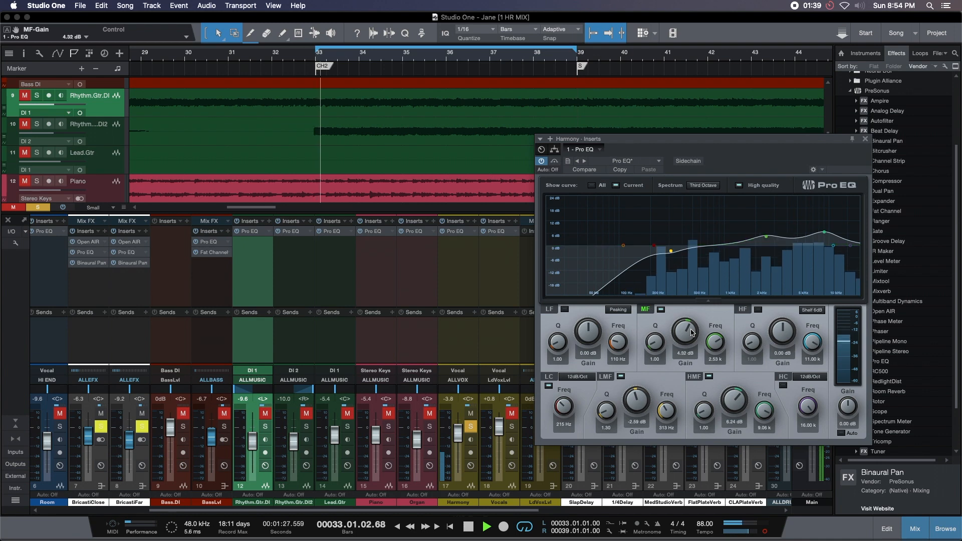
click(470, 426)
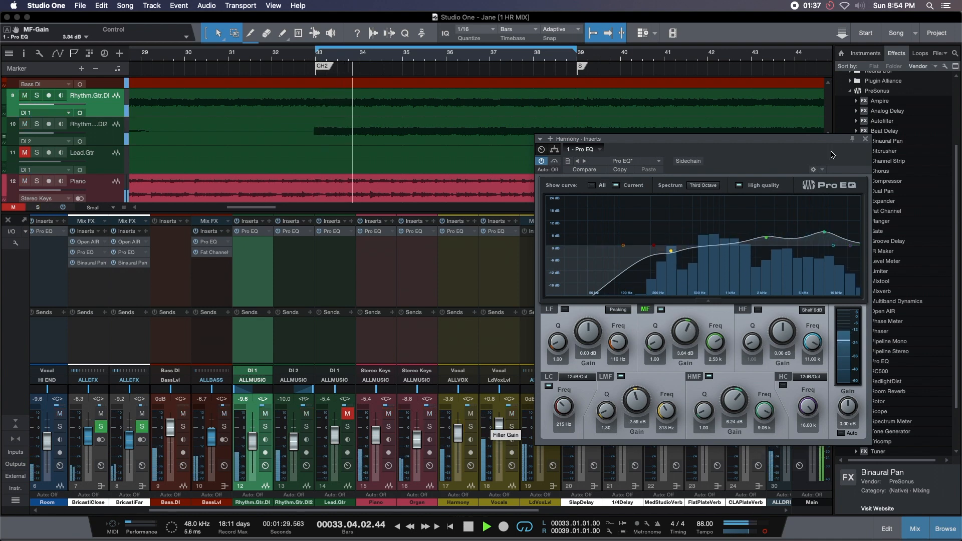
key(Escape)
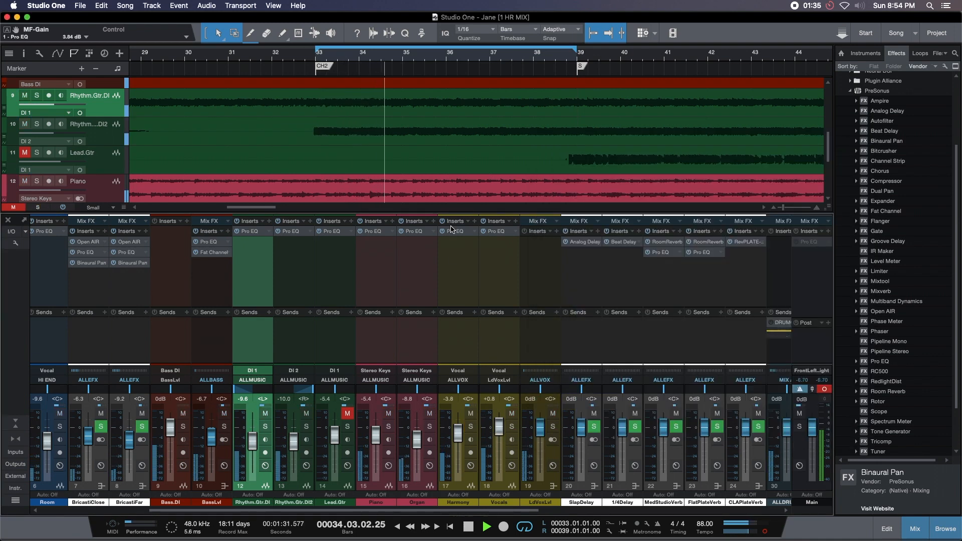
drag(460, 440, 460, 439)
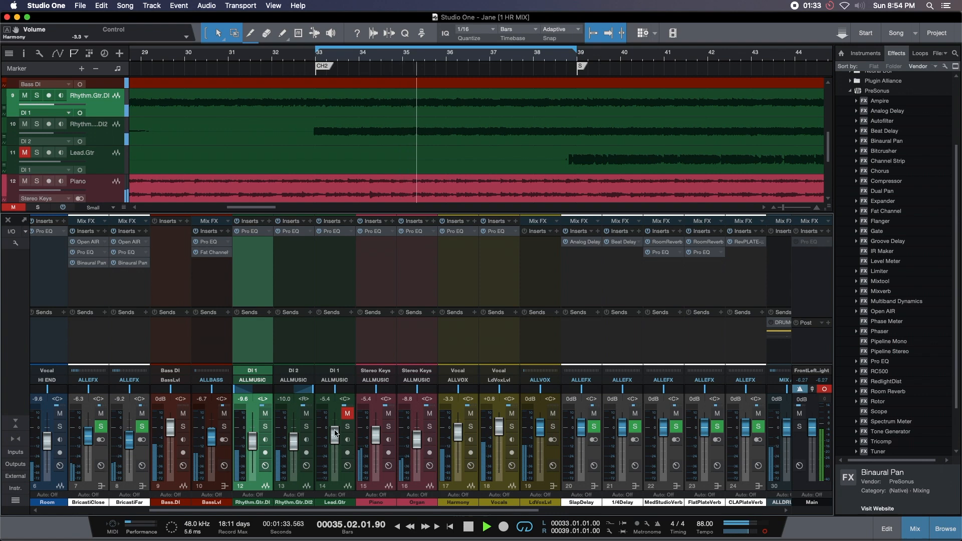
Solo Organ, cut its low-mid band 2.35 dB at 225 Hz, boost its mid band 4.24 dB at 4.48 kHz and set the high cut to 8.03 kHz.
click(429, 426)
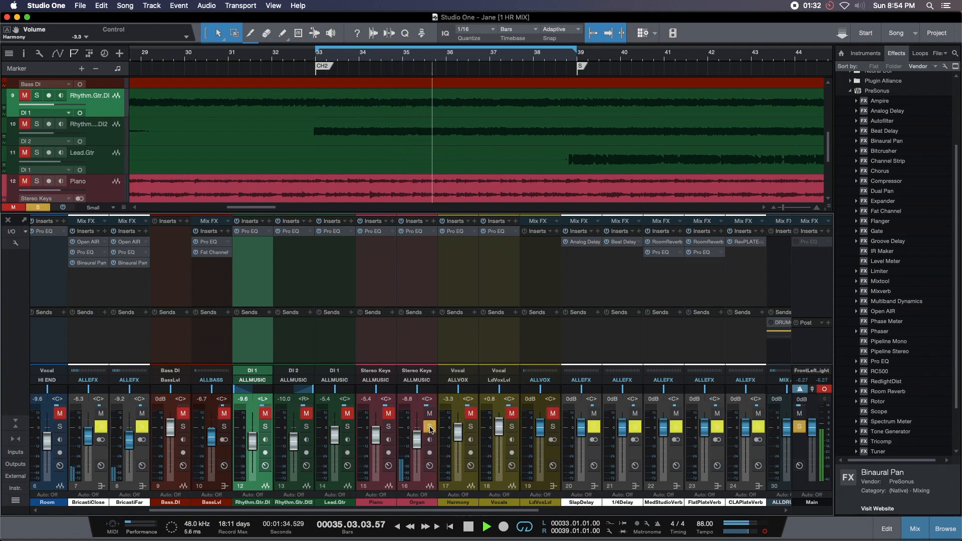
click(421, 231)
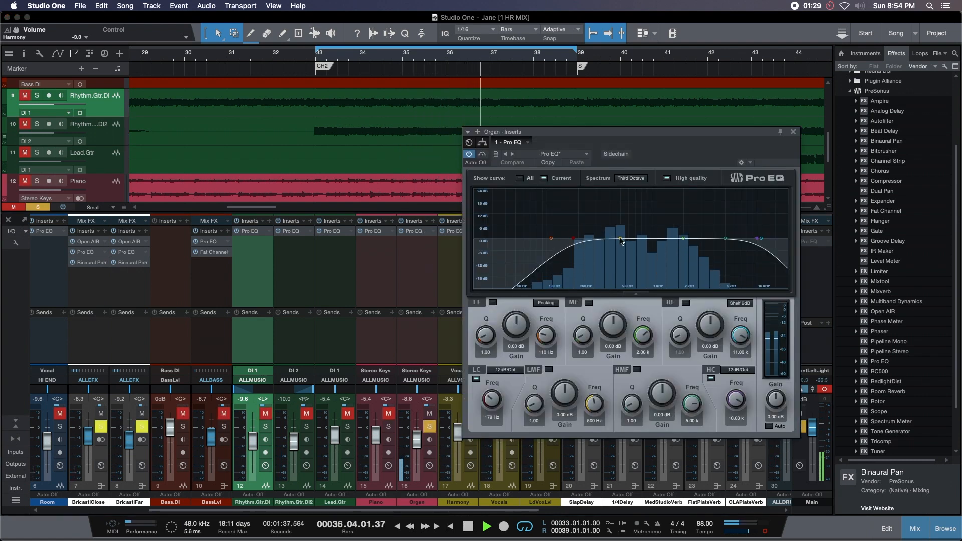
mouse_move(575, 241)
mouse_down()
mouse_move(590, 193)
mouse_move(583, 244)
mouse_up()
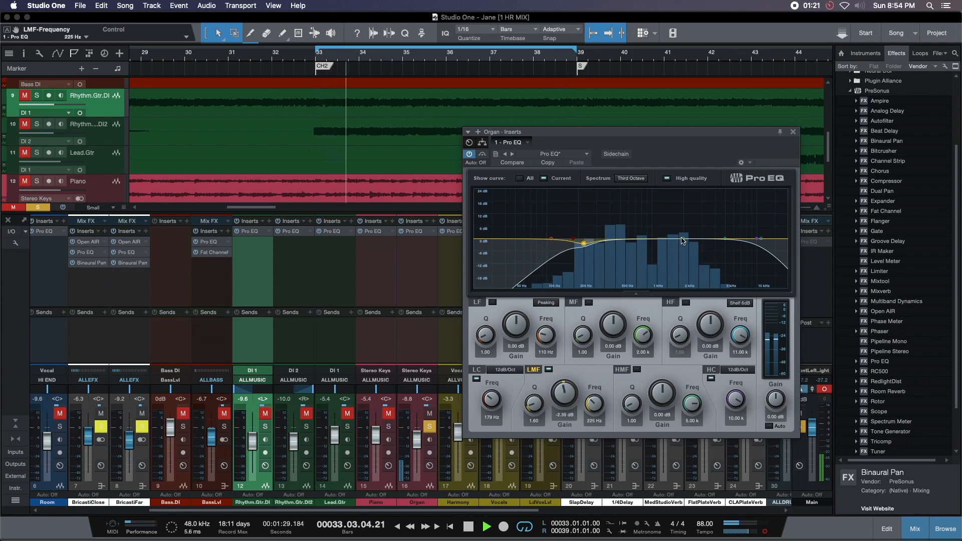
drag(683, 239, 747, 241)
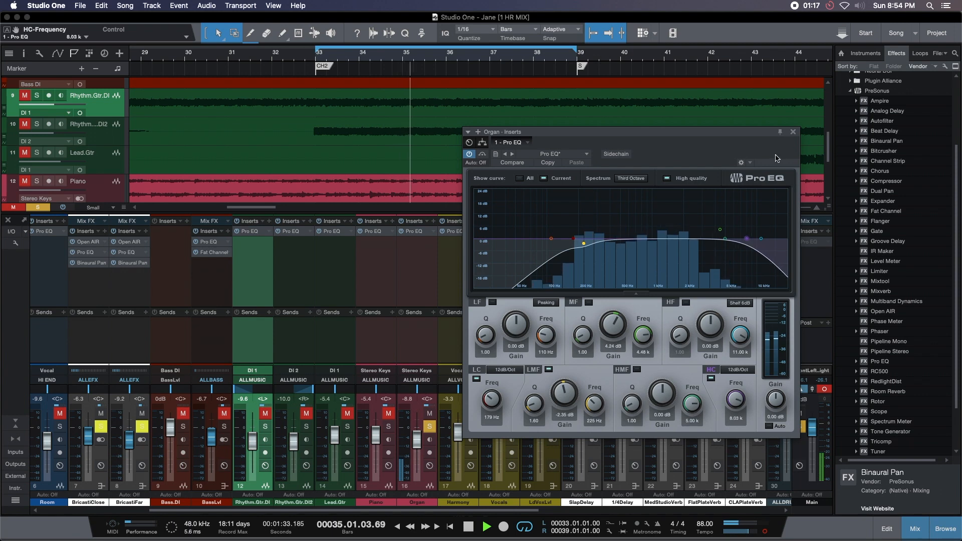
click(792, 131)
click(426, 426)
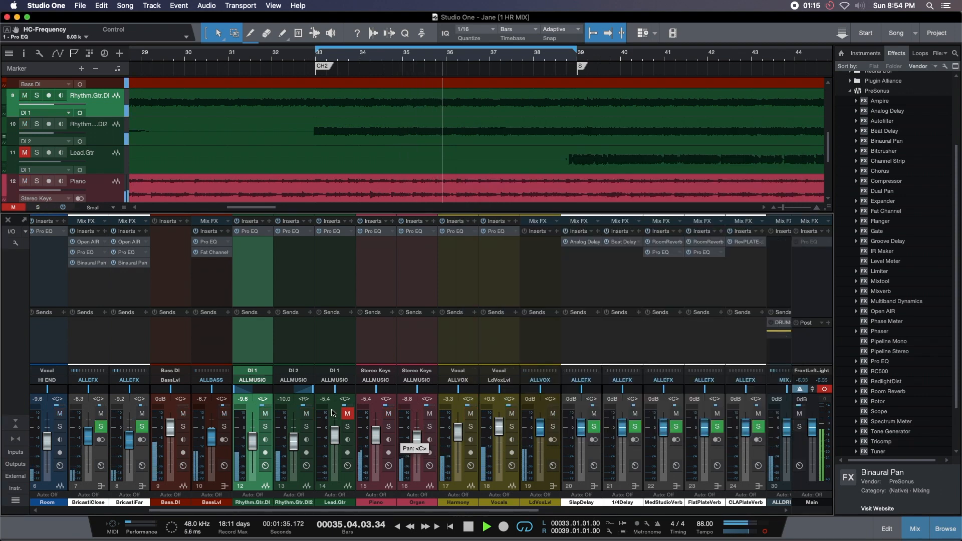
Unmute Lead.Gtr, turn off looping and move playback to about bar 39 for the lead guitar part.
click(347, 413)
key(/)
click(588, 54)
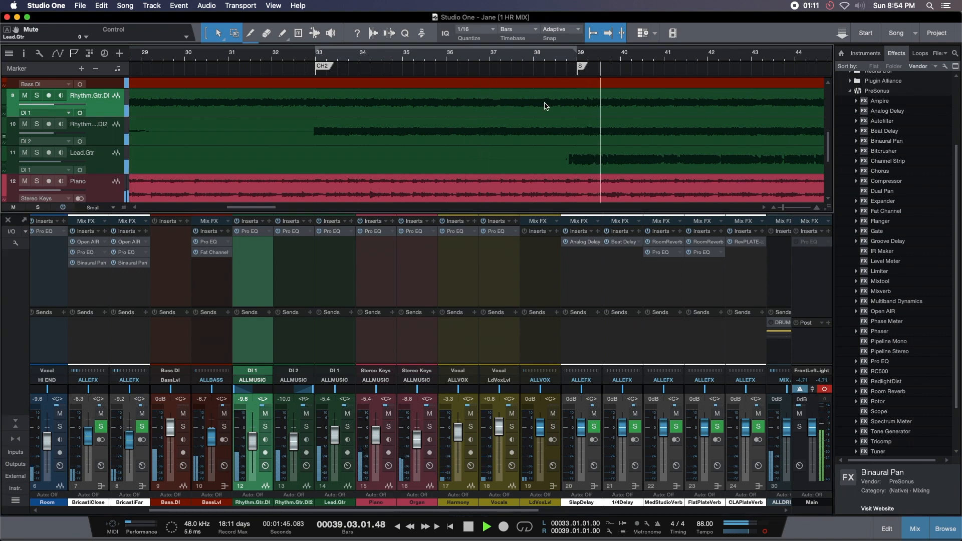
Sweep the low-mid band of Lead.Gtr's Pro EQ to 1.24 kHz, cut it 1.18 dB and return playback to bar 39.
click(336, 232)
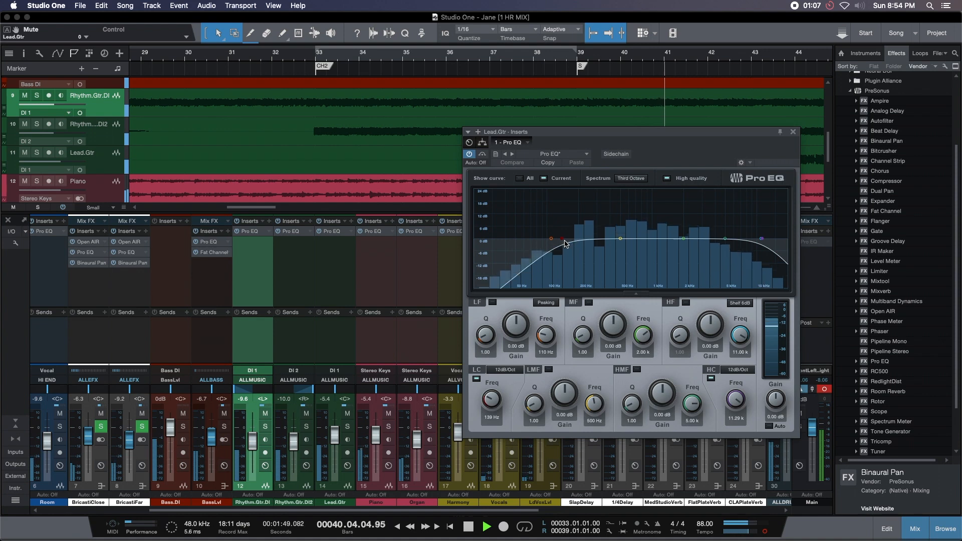
mouse_move(616, 237)
mouse_down()
mouse_move(585, 221)
mouse_move(613, 223)
mouse_up()
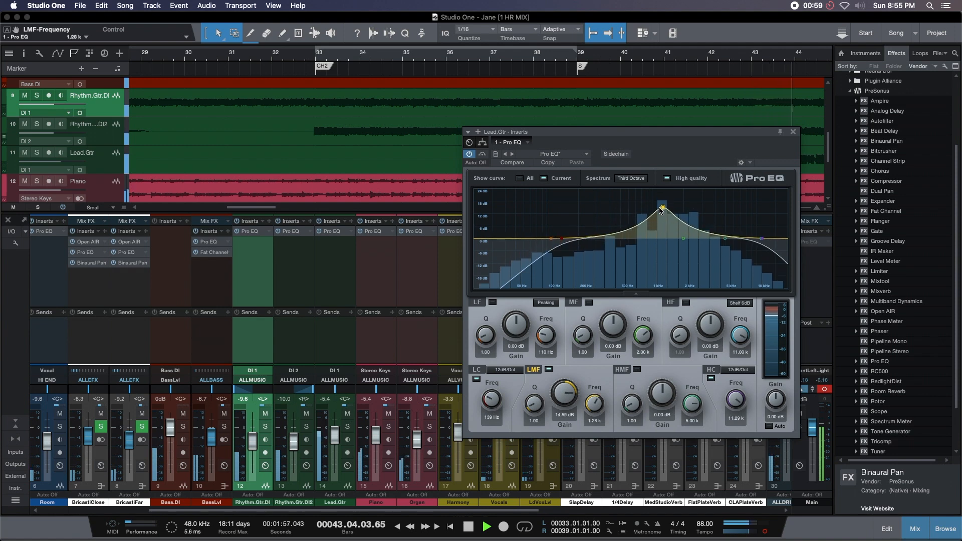
drag(659, 213, 664, 244)
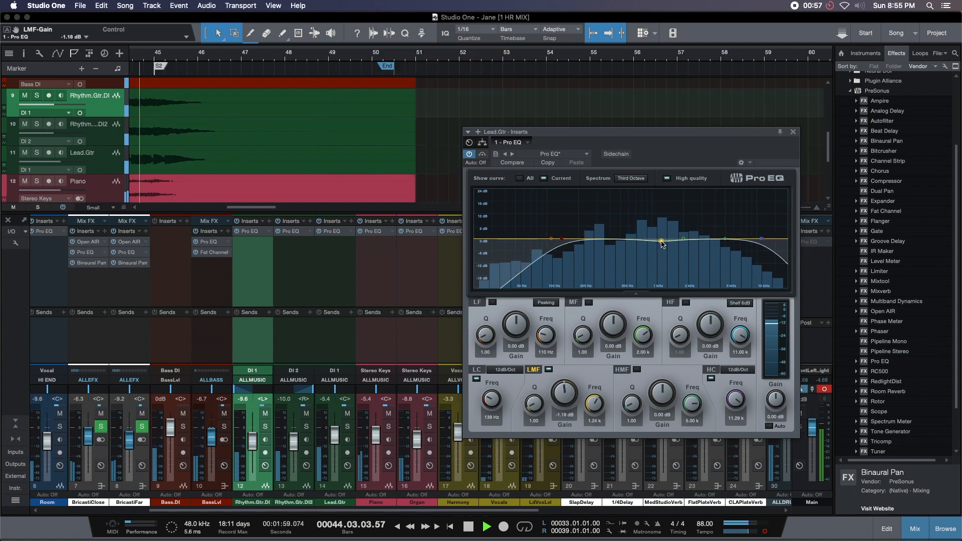
key(shift+b)
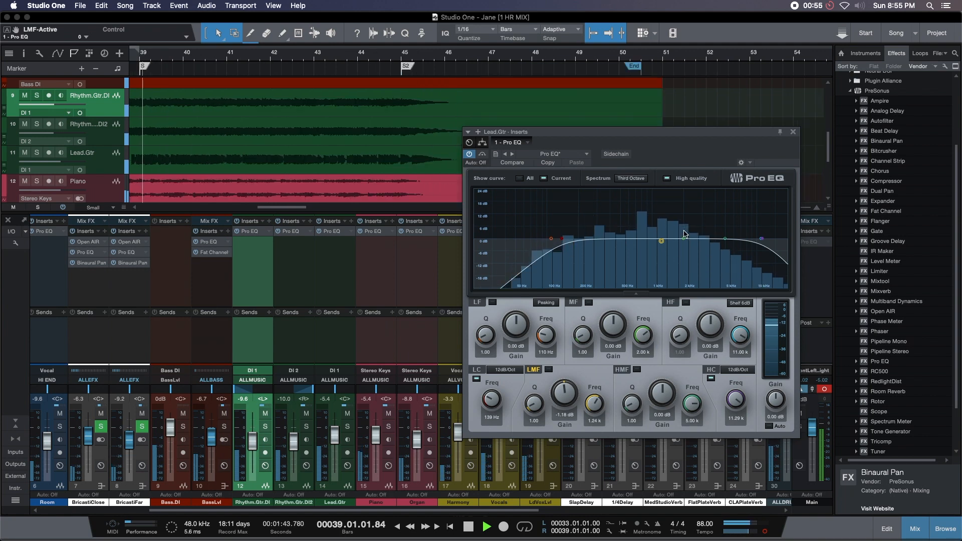
Boost Lead.Gtr's high-mid band 5.28 dB at 5.71 kHz and cut its low-mid band 3.06 dB at 1.24 kHz with a Q of 1.60.
mouse_move(725, 238)
mouse_down()
mouse_move(722, 214)
mouse_move(741, 215)
mouse_move(732, 230)
mouse_up()
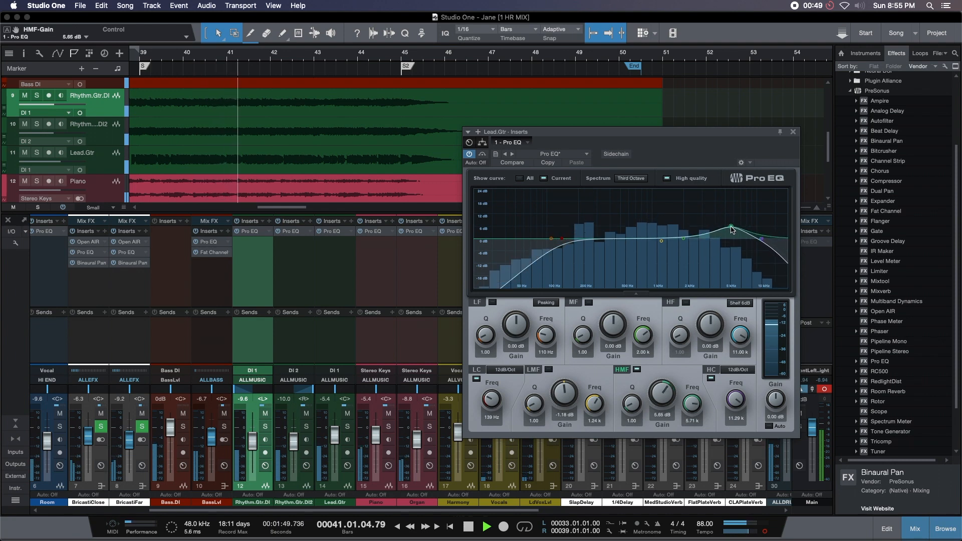
drag(657, 392, 657, 393)
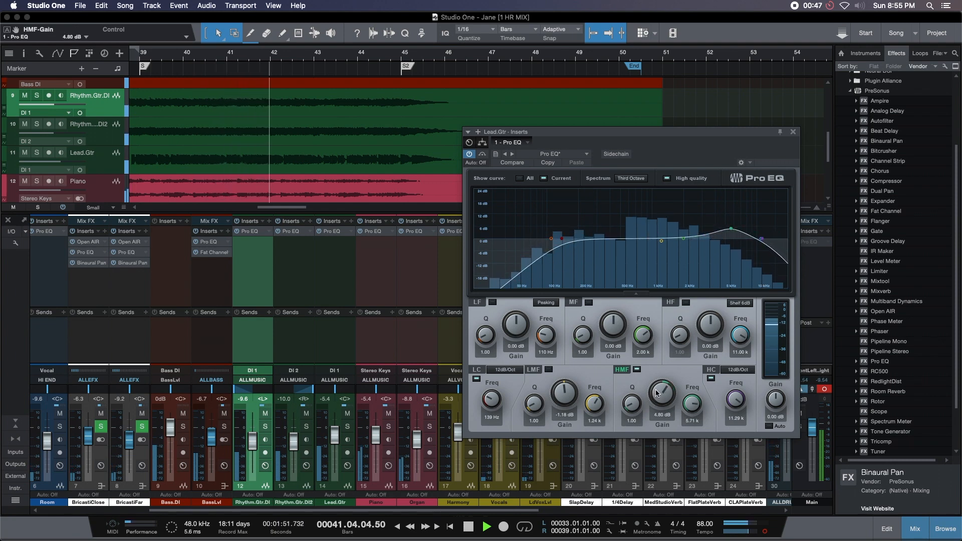
mouse_move(661, 241)
mouse_down()
mouse_move(599, 217)
mouse_move(660, 210)
mouse_move(661, 245)
mouse_up()
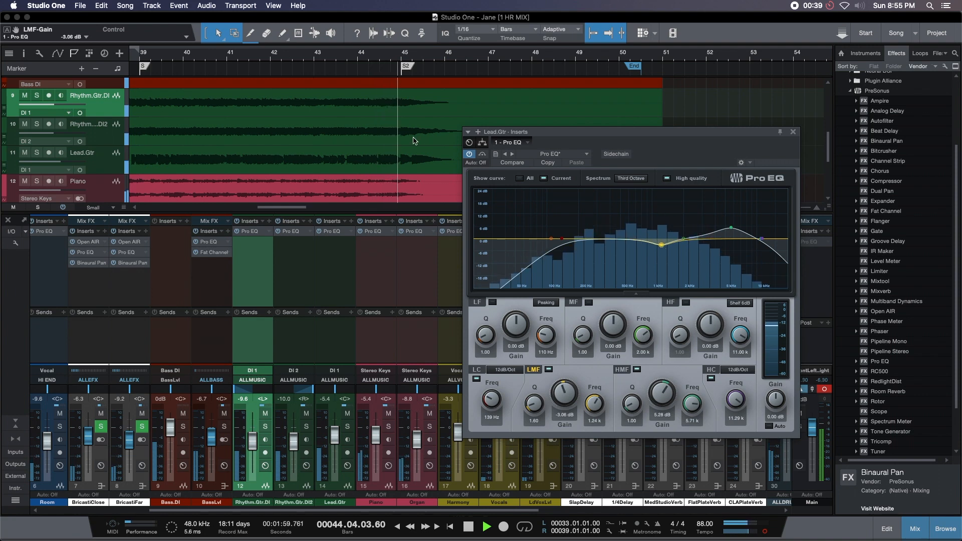
Solo Lead.Gtr from bar 39, cut its low band 3.53 dB at 403 Hz and set the low cut to 179 Hz.
key(shift+b)
key(s)
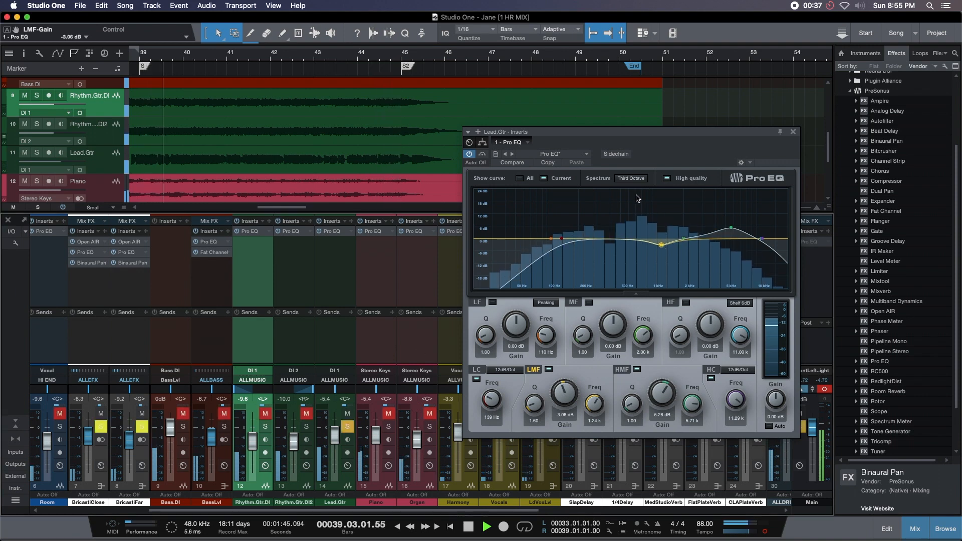
drag(551, 239, 607, 197)
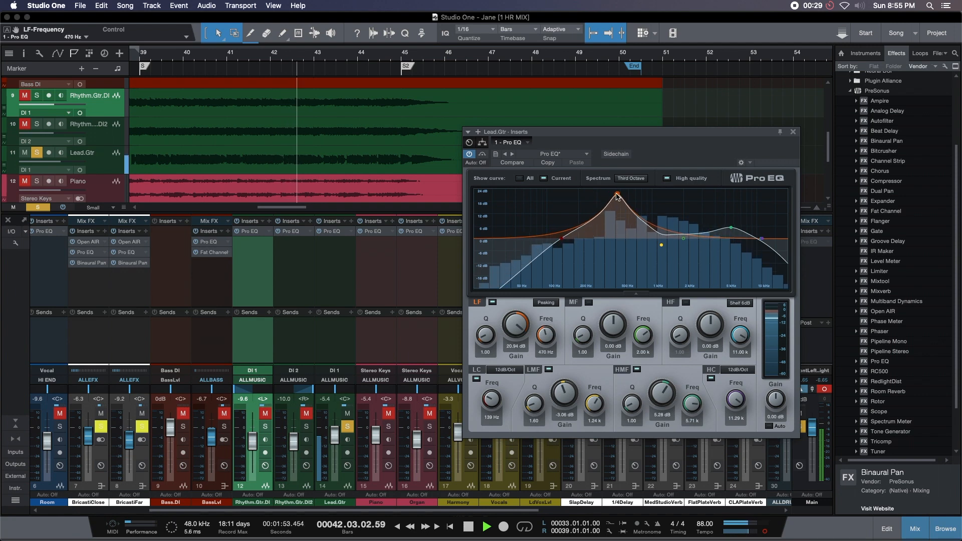
drag(610, 194, 573, 242)
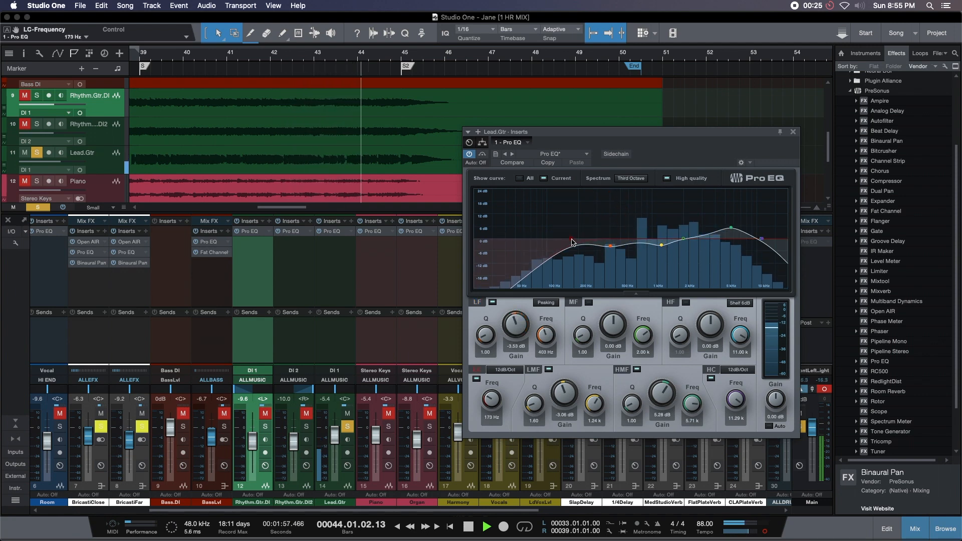
key(shift+b)
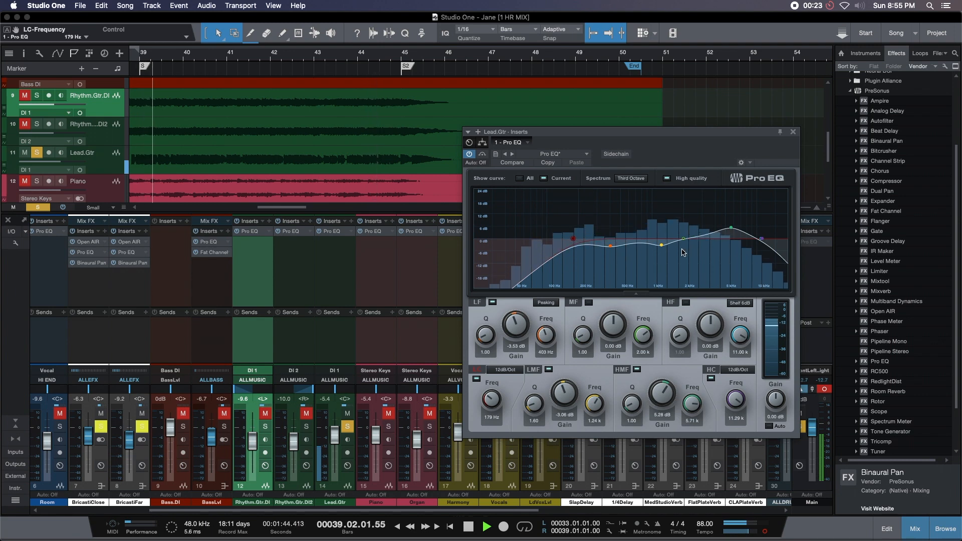
Boost Lead.Gtr's mid band 3.53 dB at 4.10 kHz, set the high cut to 9.26 kHz and compare the Pro EQ bypassed and active.
drag(685, 238, 717, 234)
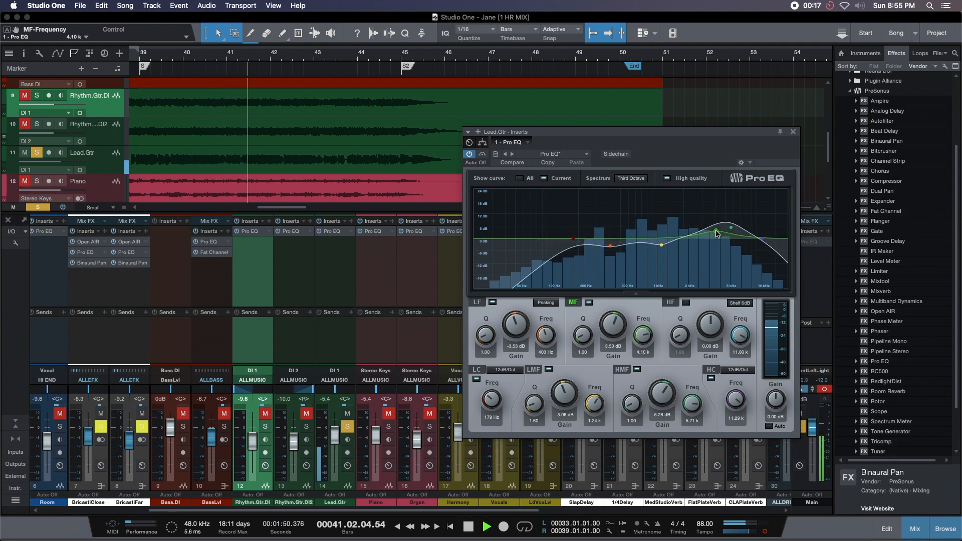
drag(777, 248, 755, 246)
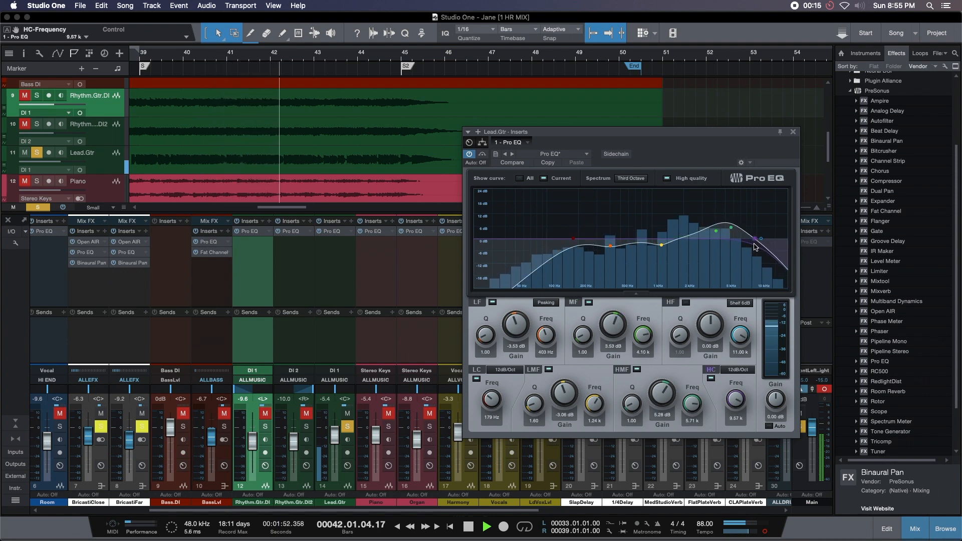
click(469, 154)
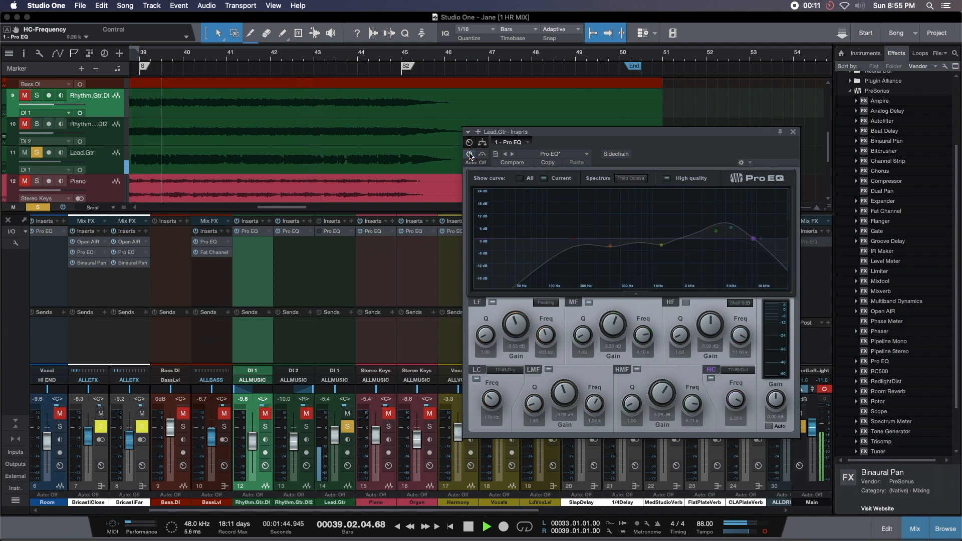
click(469, 155)
Clear Lead.Gtr's solo, set its fader to -4.2 dB and close its Pro EQ.
click(347, 426)
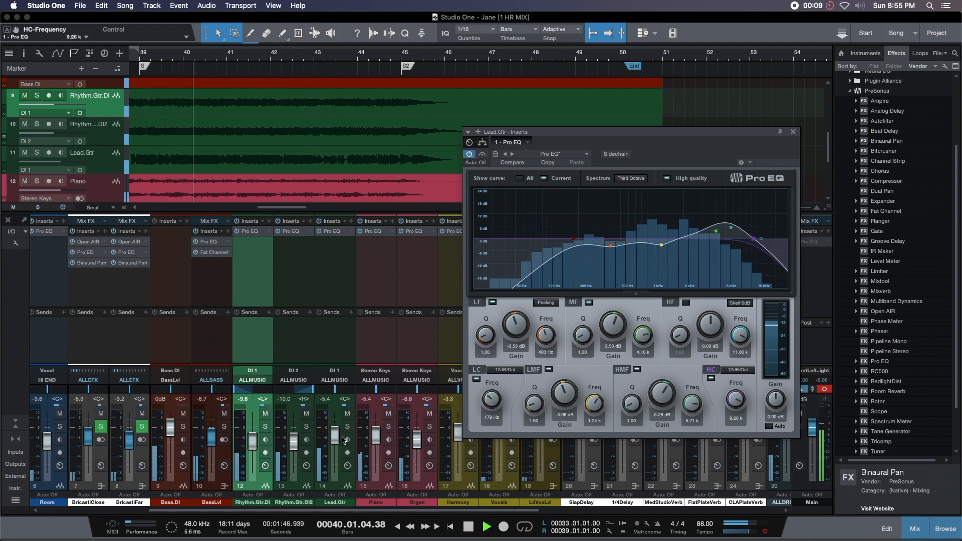
drag(335, 436, 338, 431)
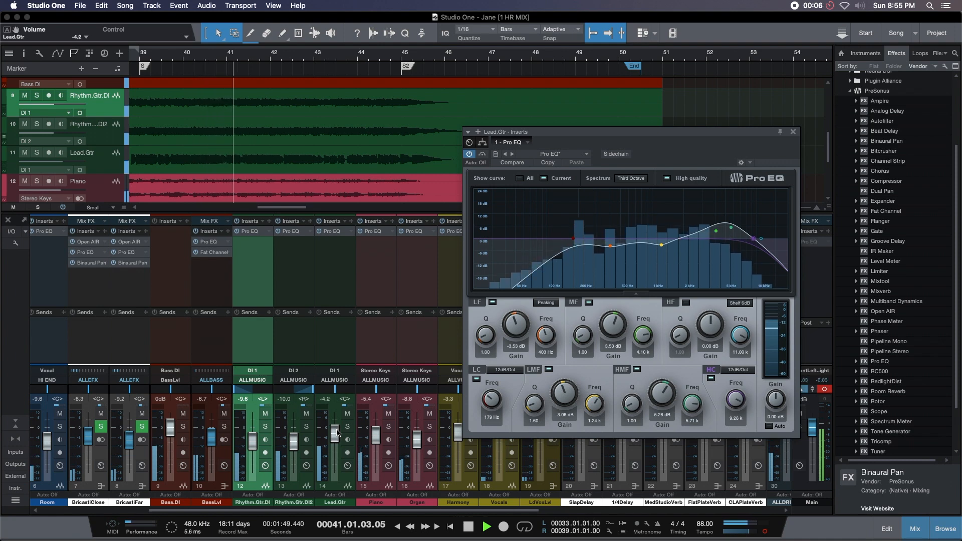
click(793, 132)
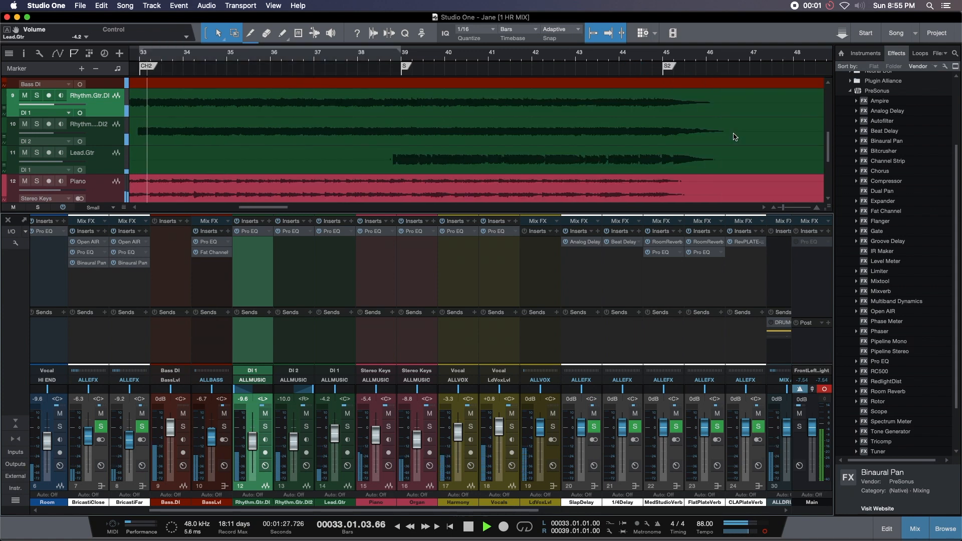
Stop playback and check the countdown timer.
drag(383, 514, 276, 513)
key(space)
click(829, 6)
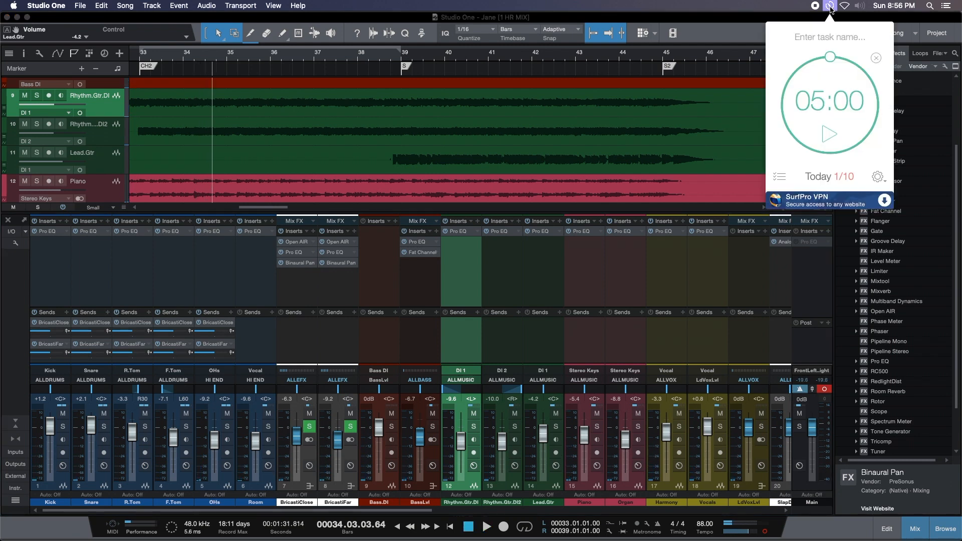
click(830, 7)
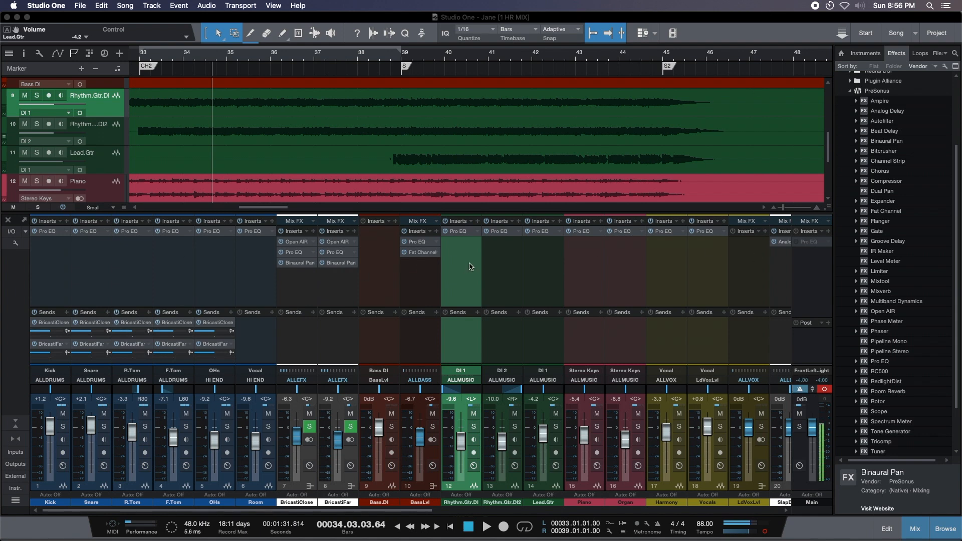
Review the drum channels, examining the Pro EQ settings on R.Tom.
click(586, 274)
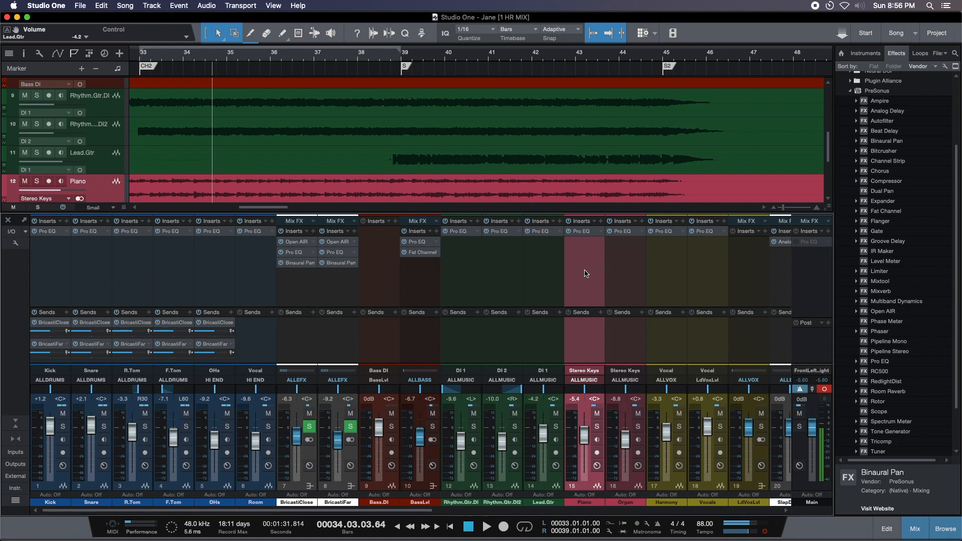
click(229, 258)
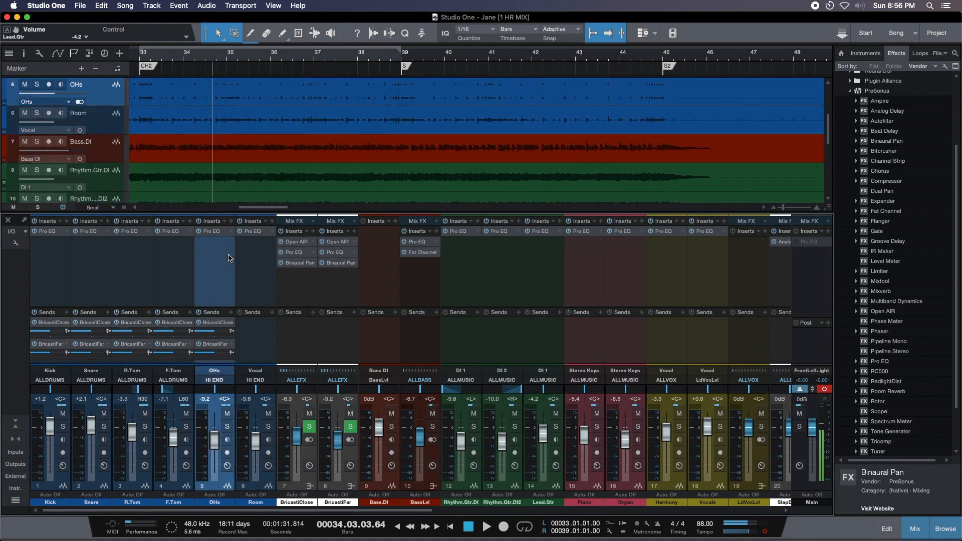
click(168, 268)
click(140, 242)
click(132, 231)
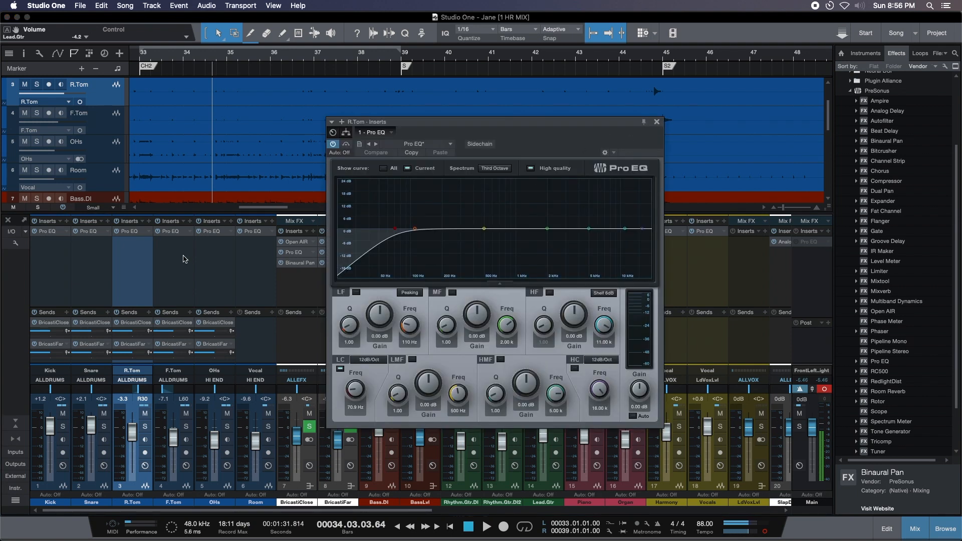
key(Escape)
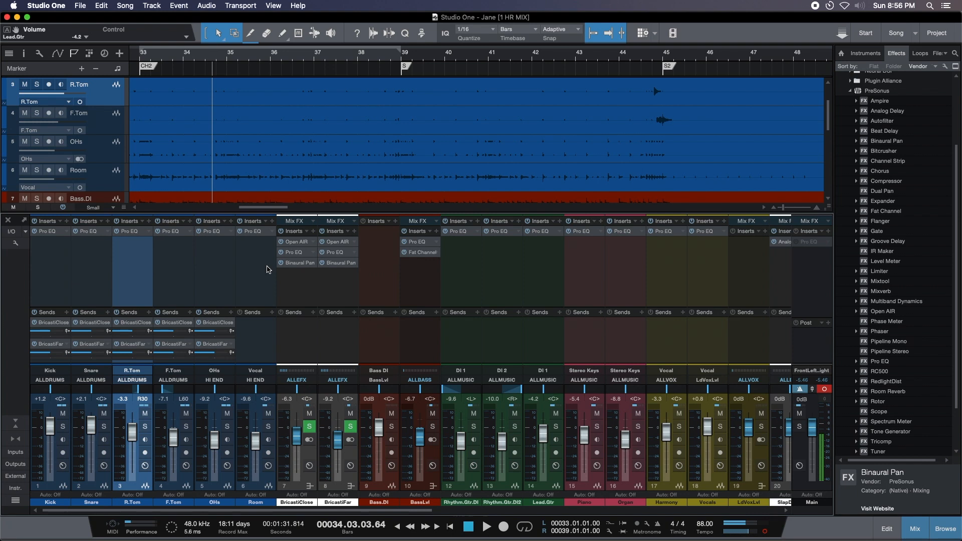
Examine the Fat Channel and Pro EQ settings on the BassLvl channel.
click(420, 279)
click(422, 254)
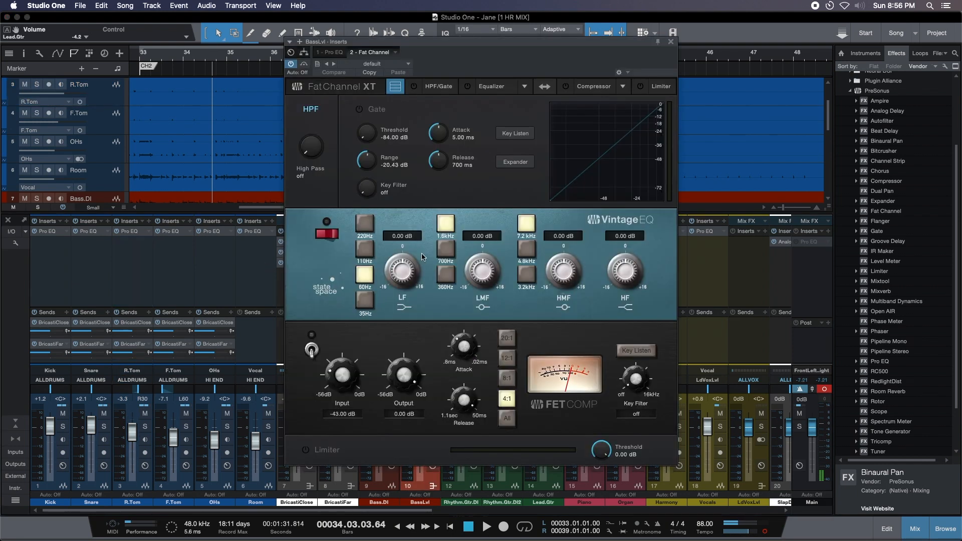
click(393, 92)
drag(338, 42, 293, 235)
click(283, 247)
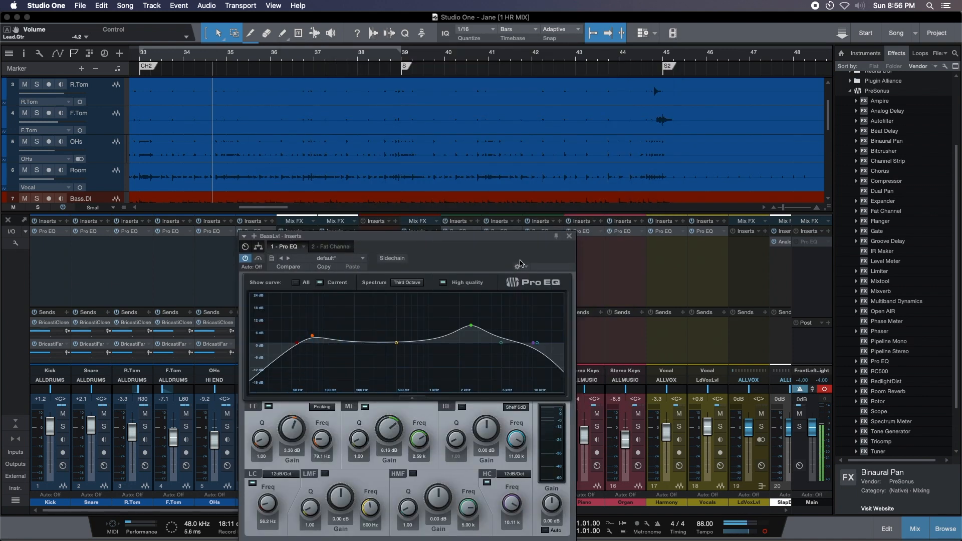
click(570, 237)
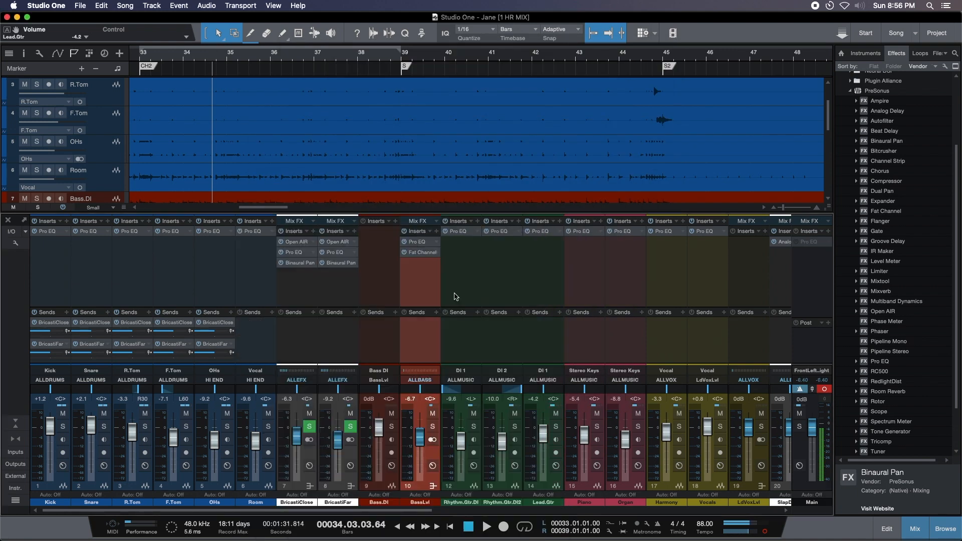
Review the bass and guitar channels, examining Rhythm.Gtr.DI2's Pro EQ settings, and select the Piano channel.
click(382, 288)
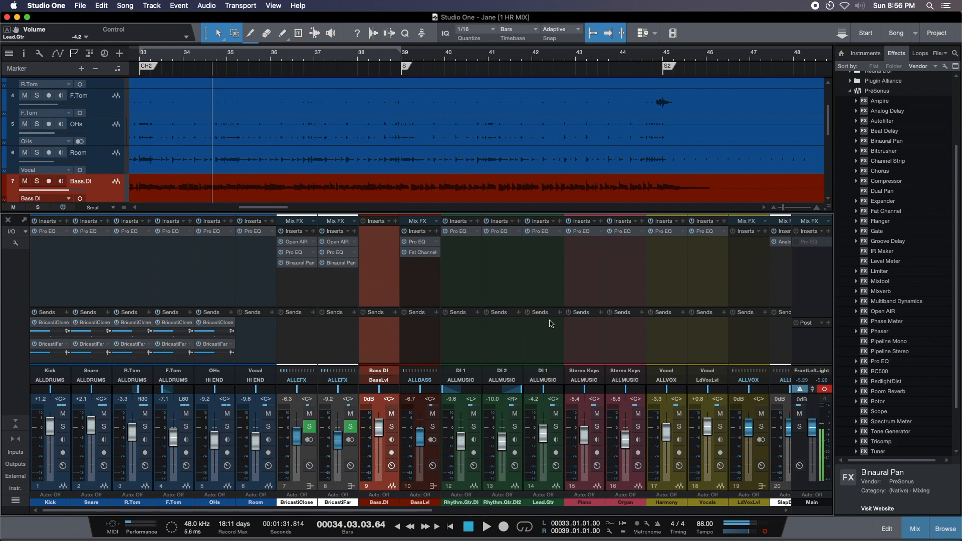
click(473, 289)
click(503, 232)
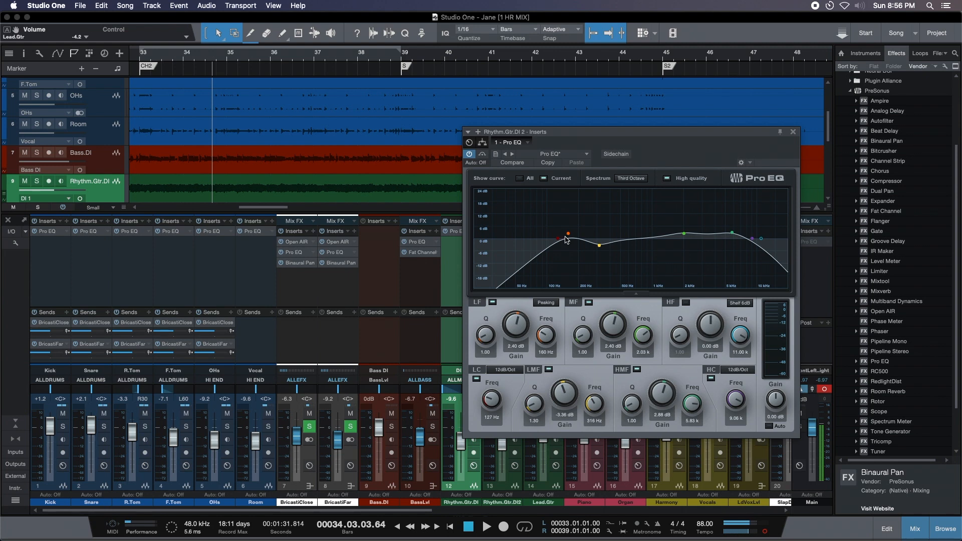
click(793, 132)
click(586, 290)
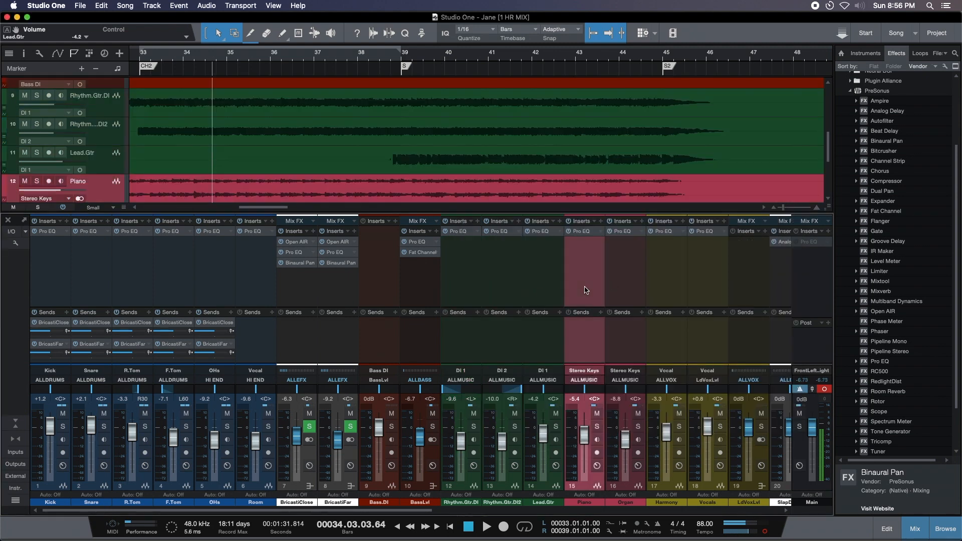
Examine the Pro EQ settings on the Piano and Vocals channels.
click(582, 232)
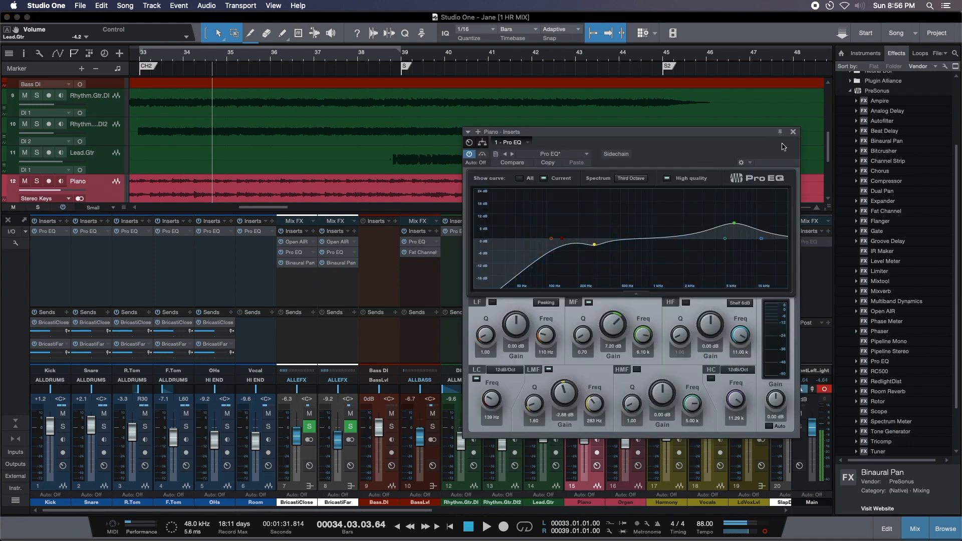
click(793, 132)
click(713, 232)
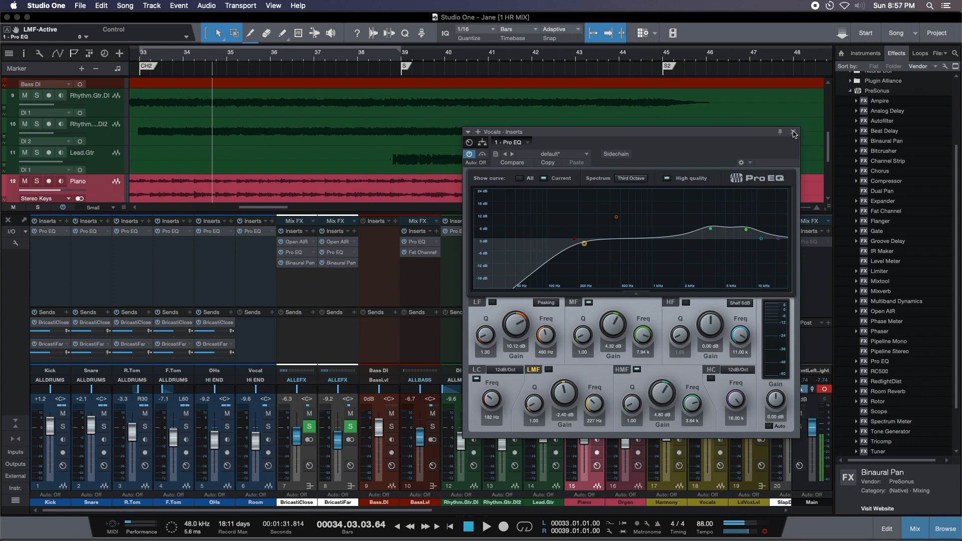
key(Escape)
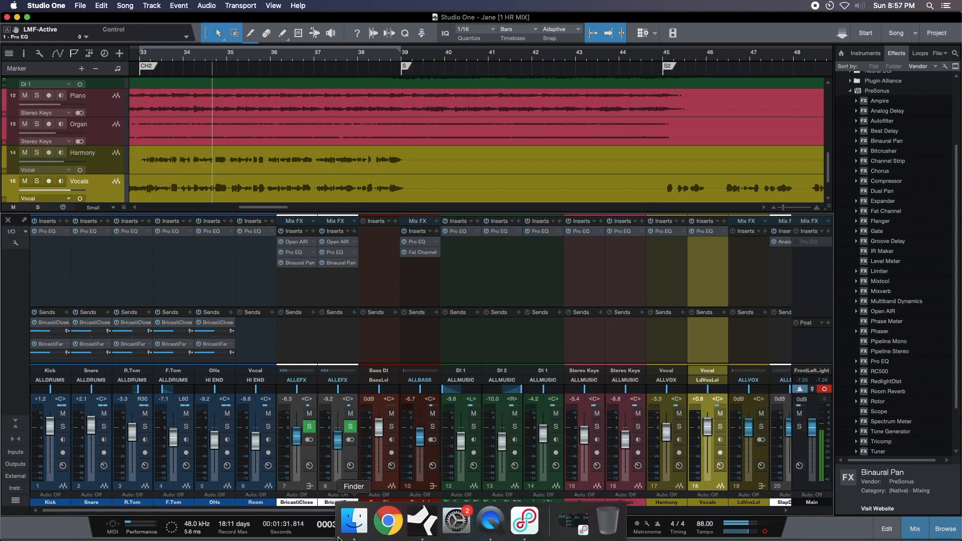
Review the effects, bus and NarrationMic channels, and return to the drum channels.
drag(320, 511, 446, 511)
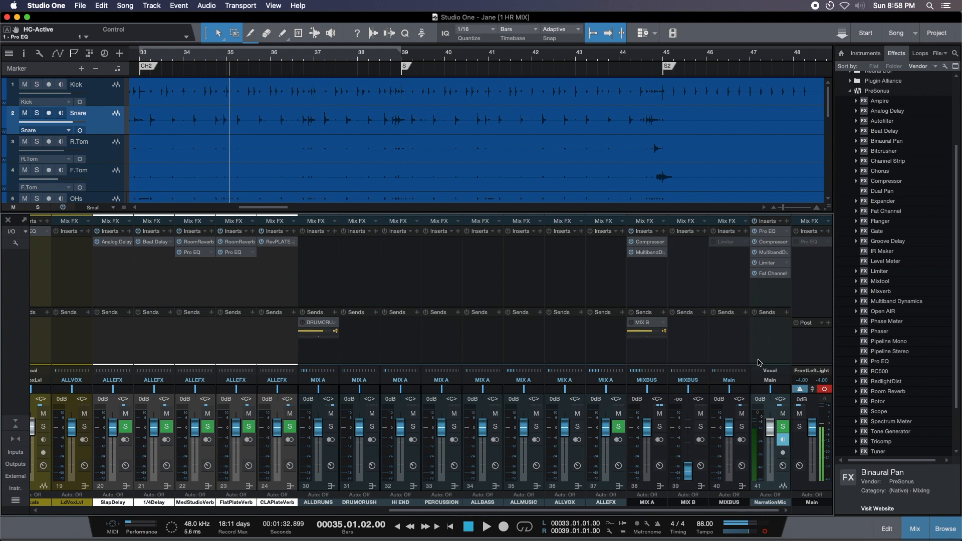
drag(677, 514, 609, 513)
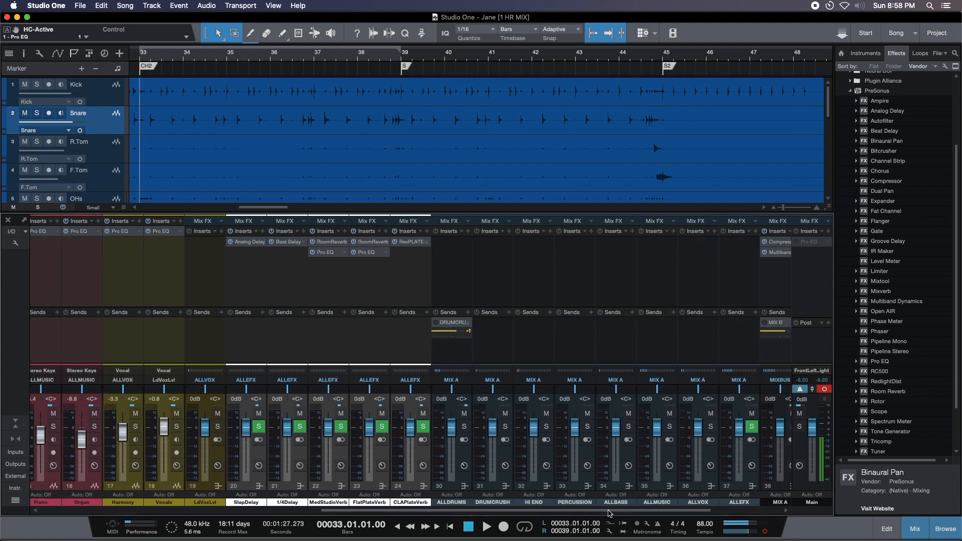
drag(495, 508, 217, 510)
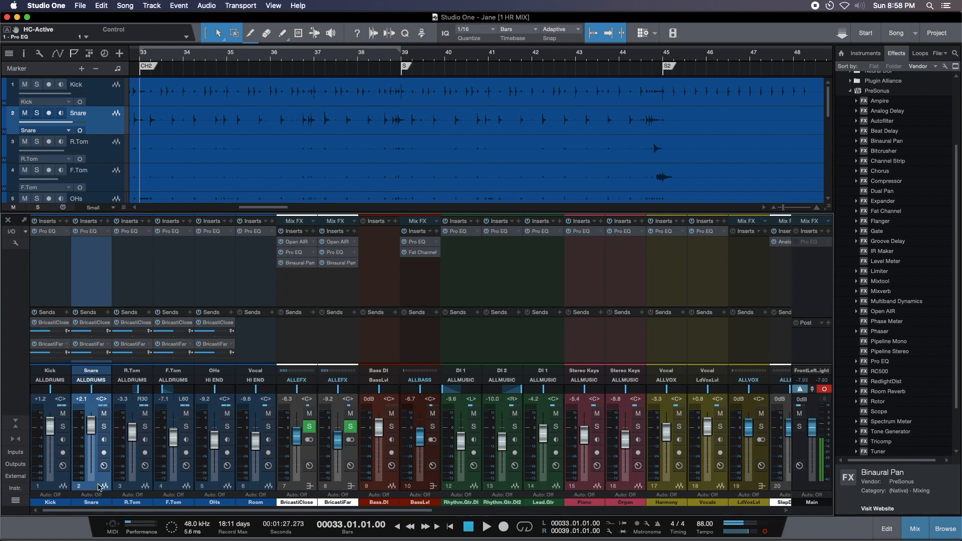
Audition the mix in mono, switch the main output to stereo, and check the effects and bus channels during playback.
key(space)
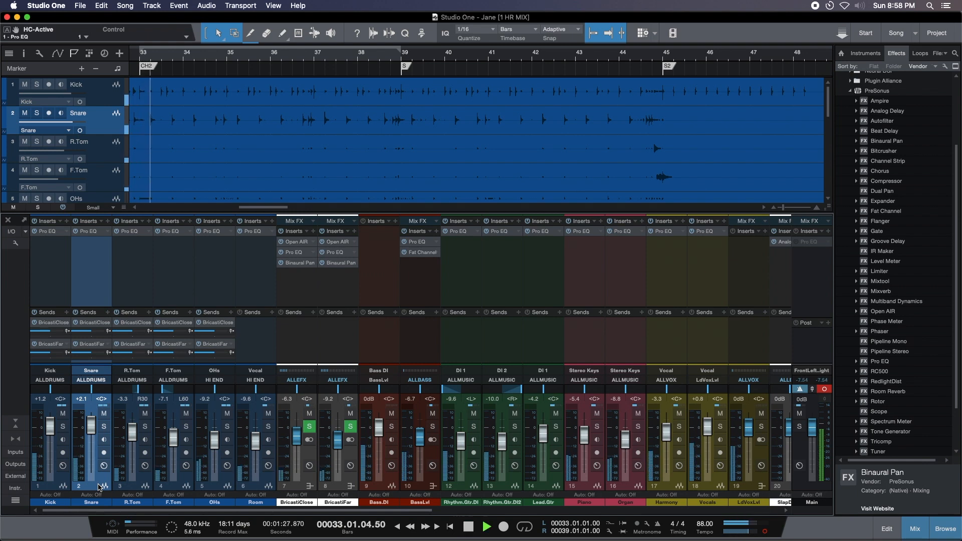
key(space)
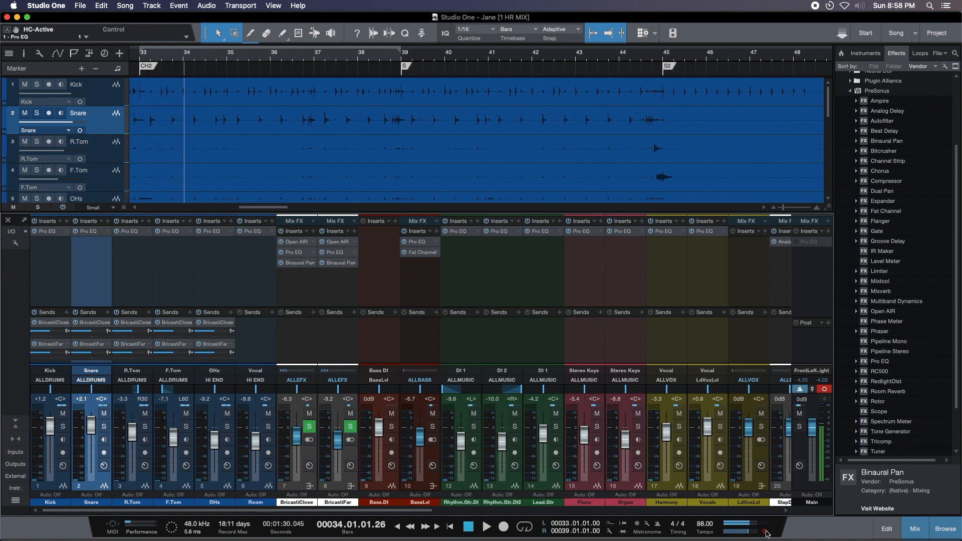
key(space)
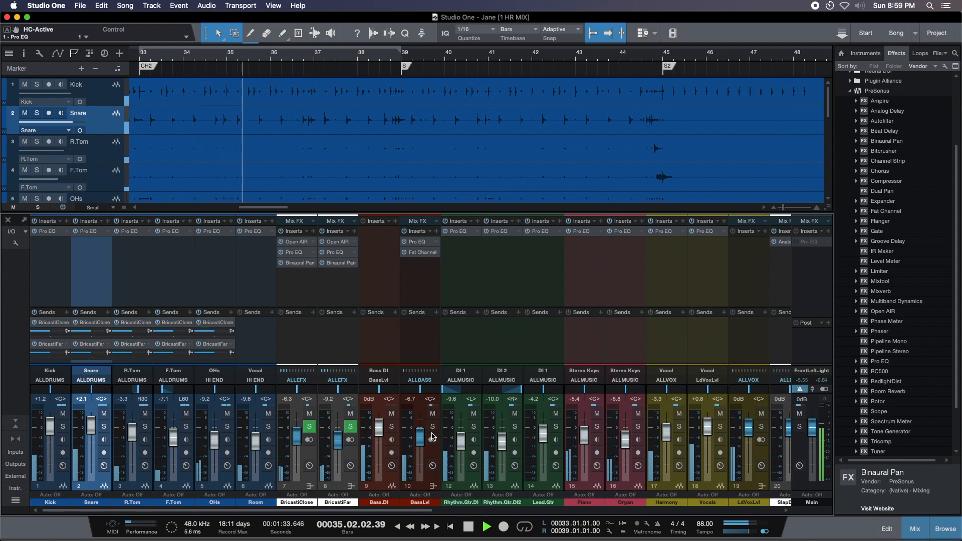
drag(392, 510, 769, 514)
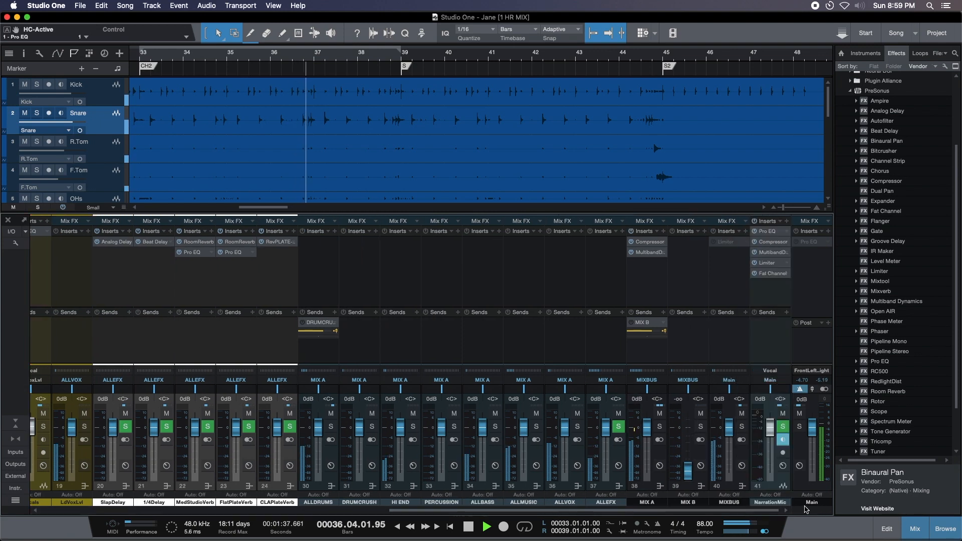